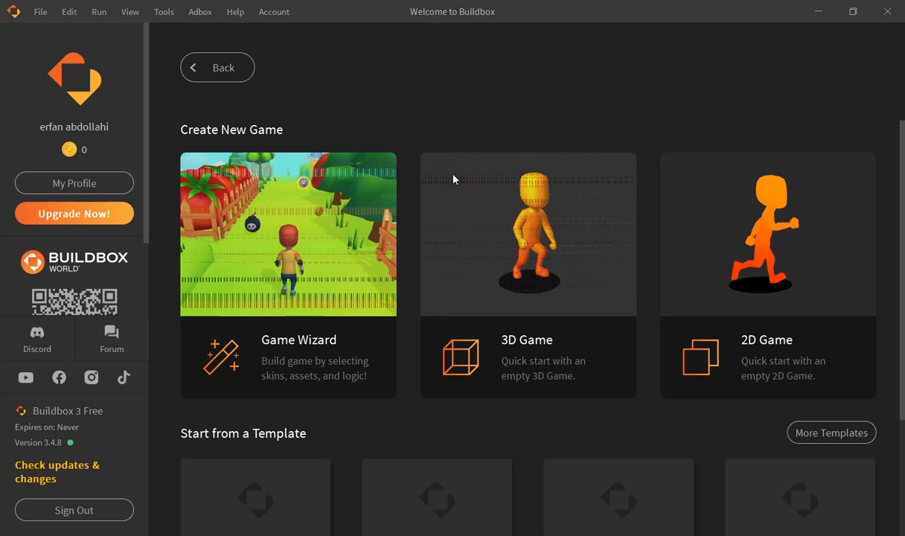
Create an empty 3D game and add a UI Screen node above the Start node in the node map.
left_click(633, 252)
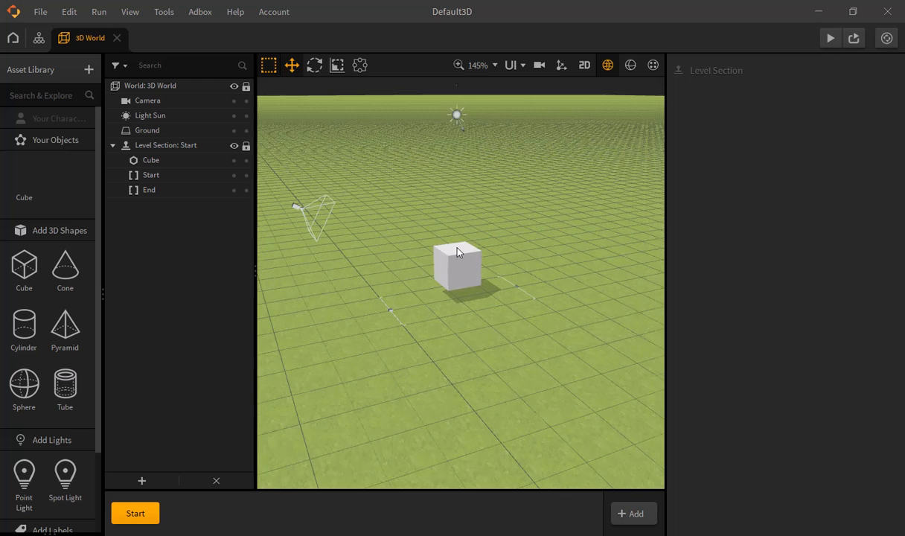
left_click(40, 37)
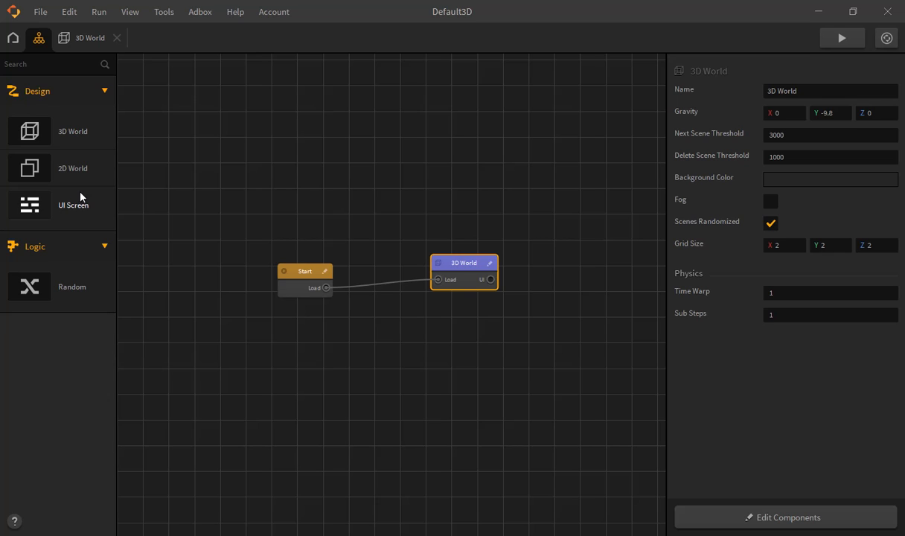
left_click_drag(80, 196, 168, 186)
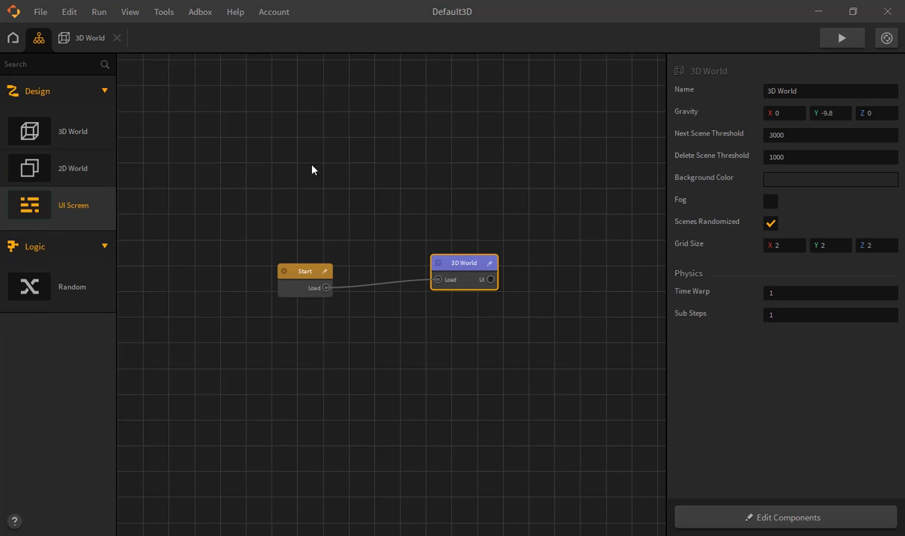
left_click_drag(292, 155, 294, 155)
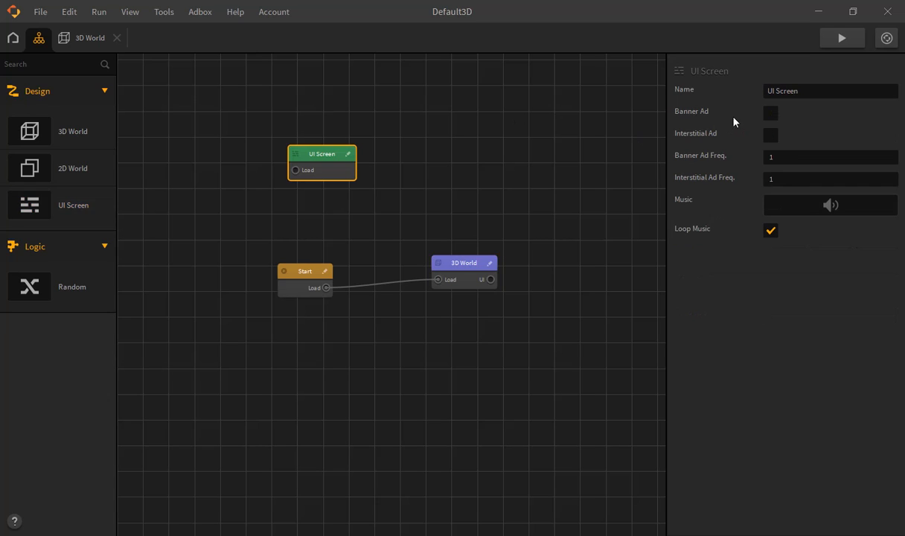
Rename the new UI Screen node as "start UI Screen".
left_click(768, 88)
type("sta")
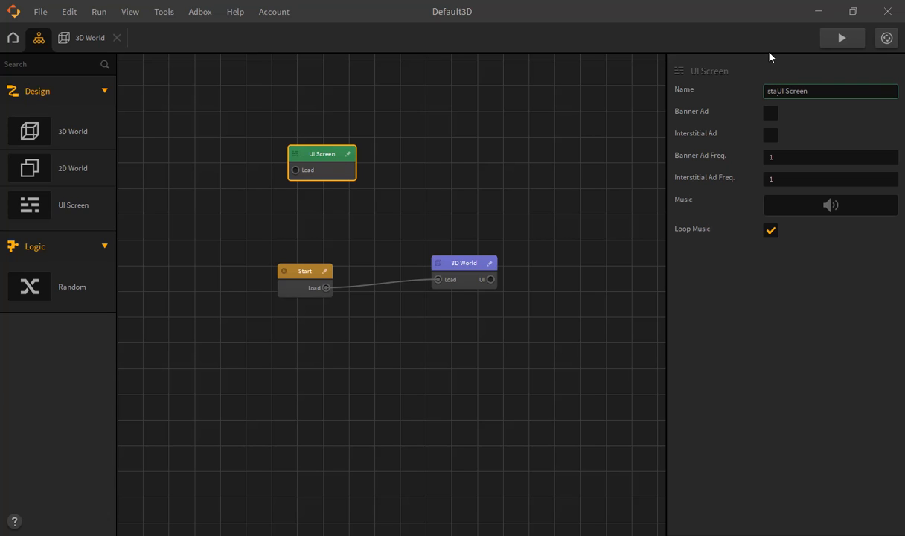
type("rt")
key("Return")
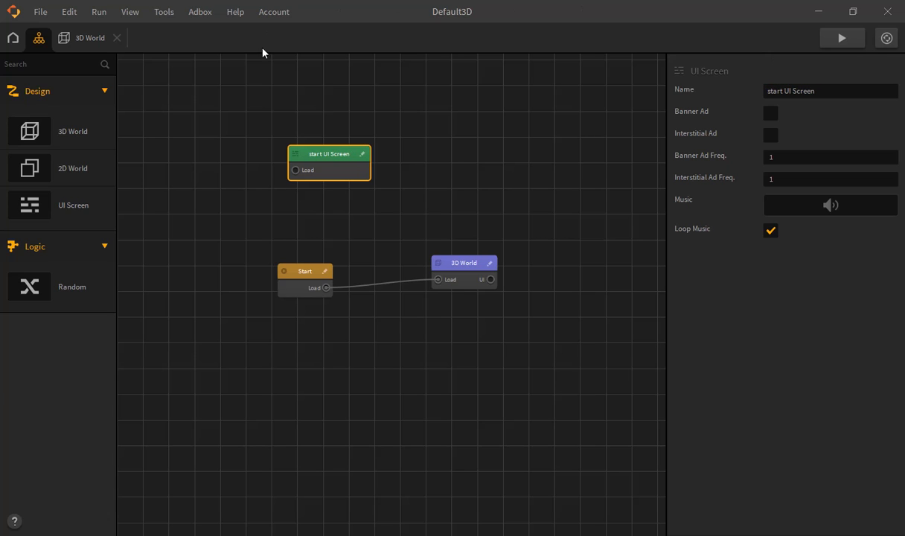
Open the start UI Screen for editing and look through the available buttons, logic and labels.
left_click(358, 153)
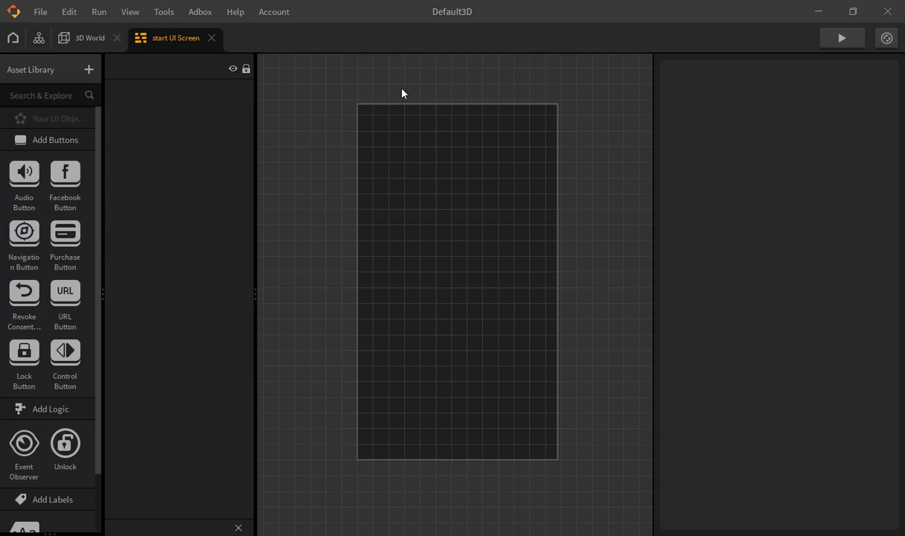
middle_click_drag(505, 153, 498, 177)
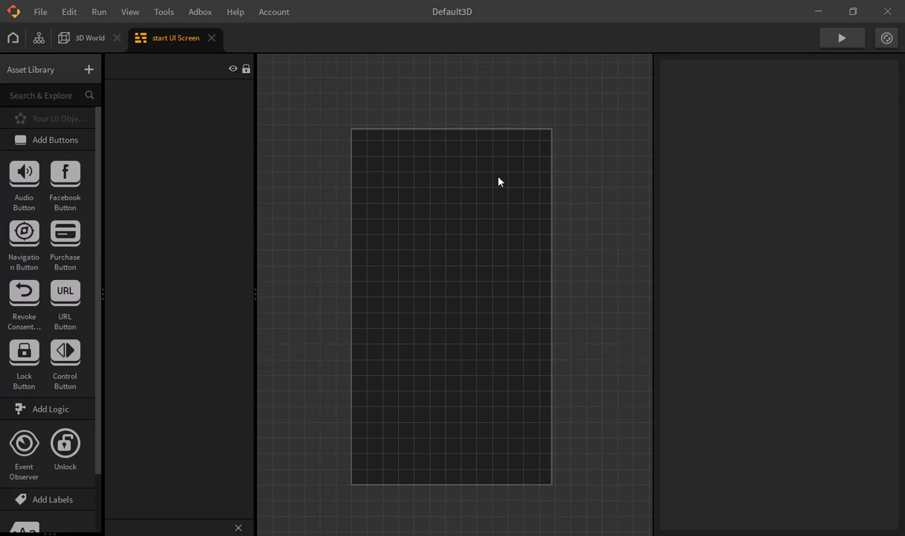
scroll(65, 171, "down", 3)
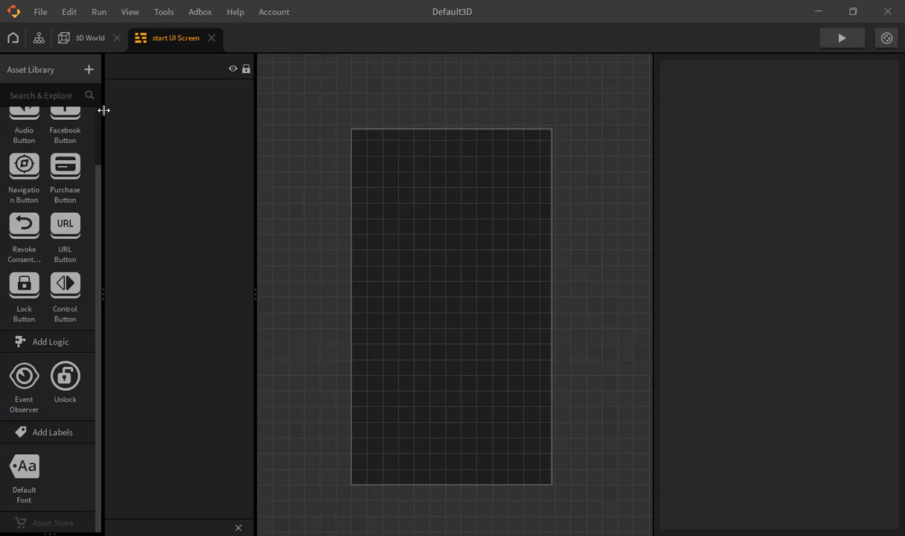
scroll(18, 251, "up", 3)
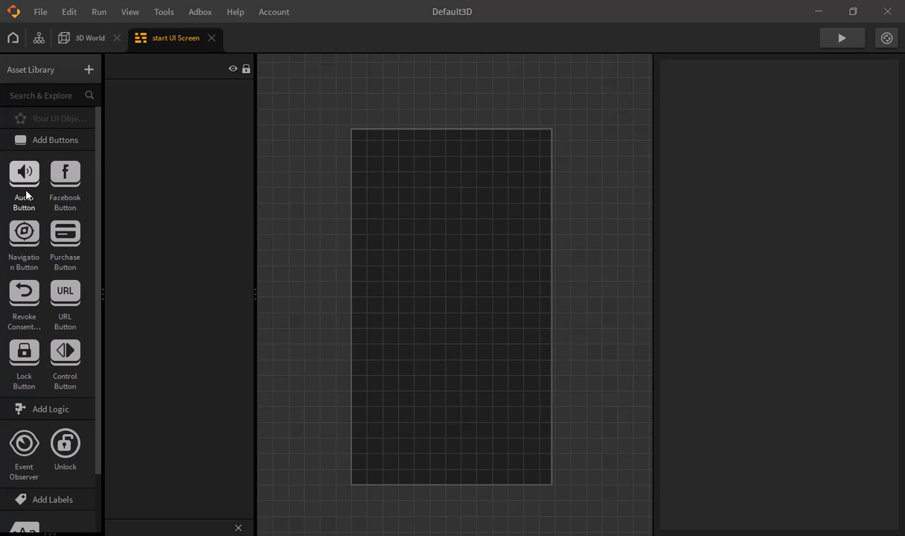
left_click(67, 195)
left_click_drag(66, 195, 402, 154)
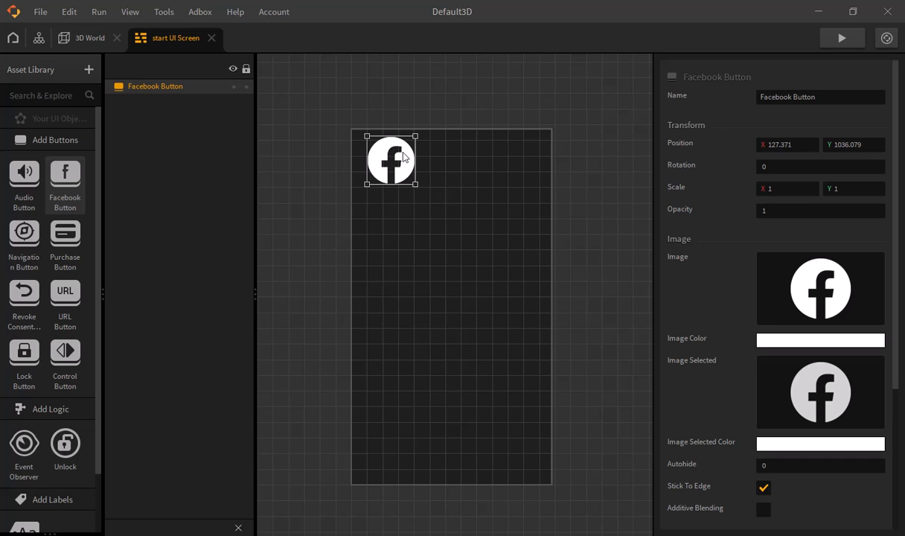
scroll(688, 175, "down", 5)
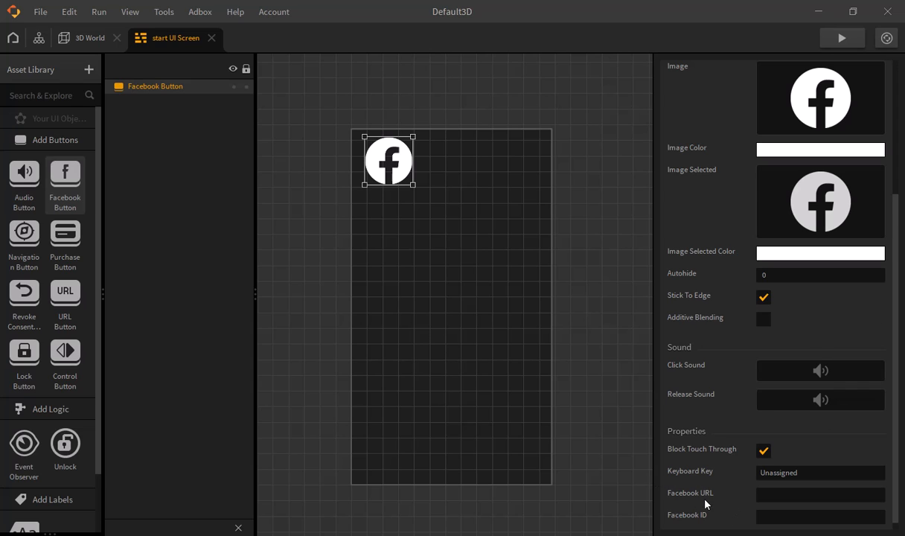
scroll(732, 474, "down", 1)
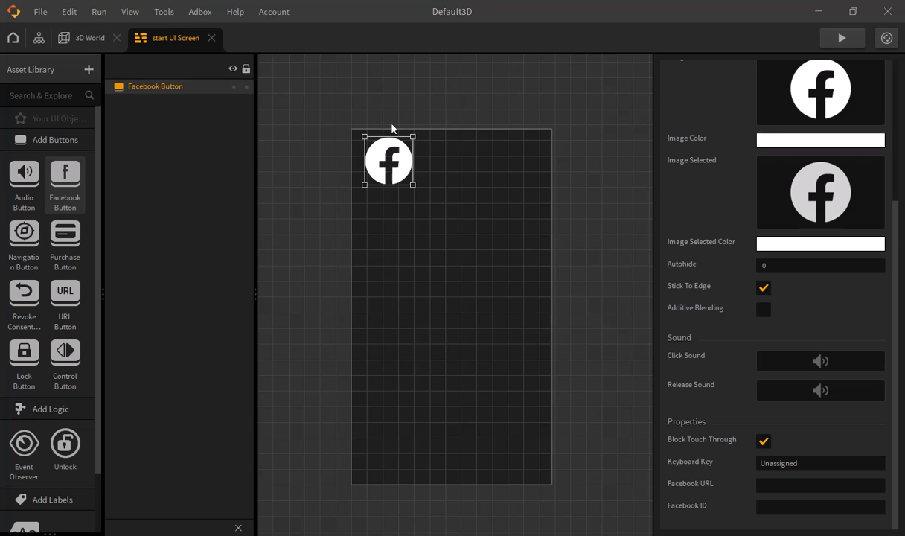
key("Delete")
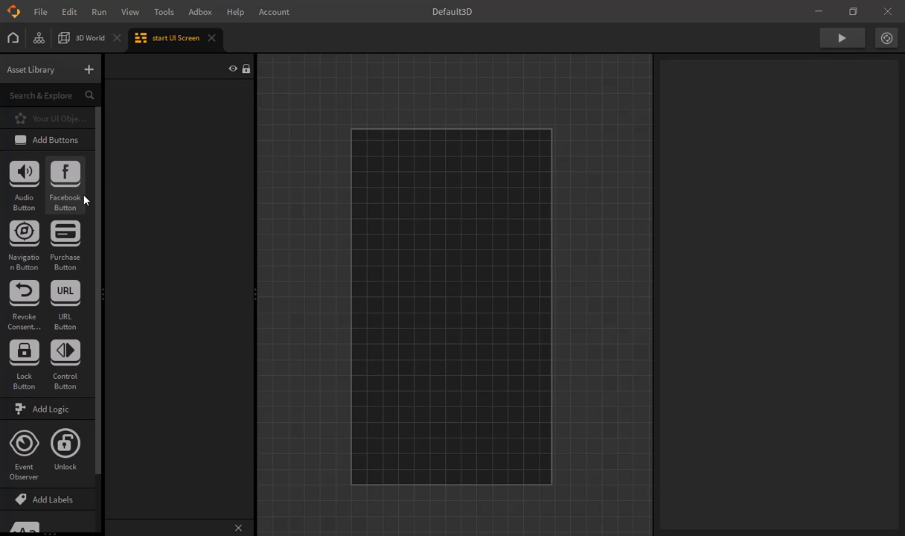
Place a Navigation Button near the middle of the start UI Screen, at about X 312, Y 700.
left_click(77, 231)
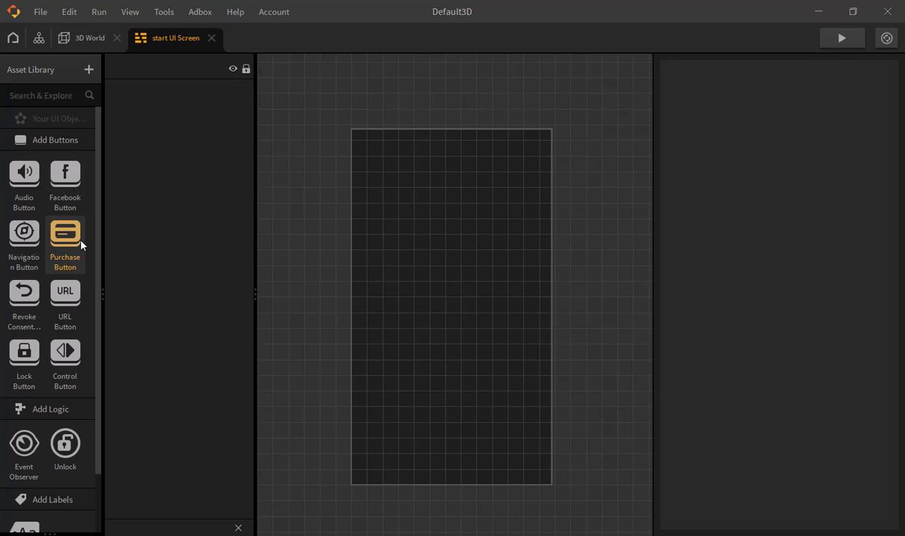
left_click(19, 258)
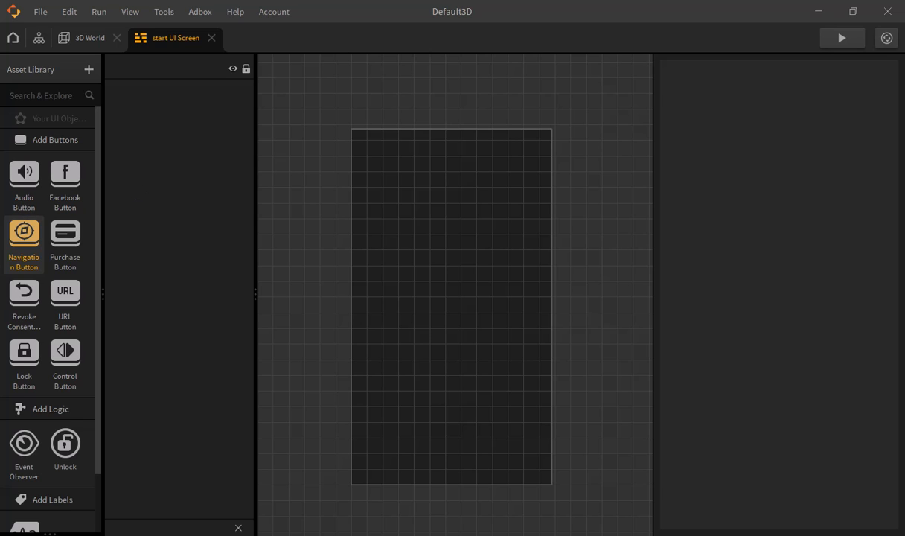
left_click(71, 367)
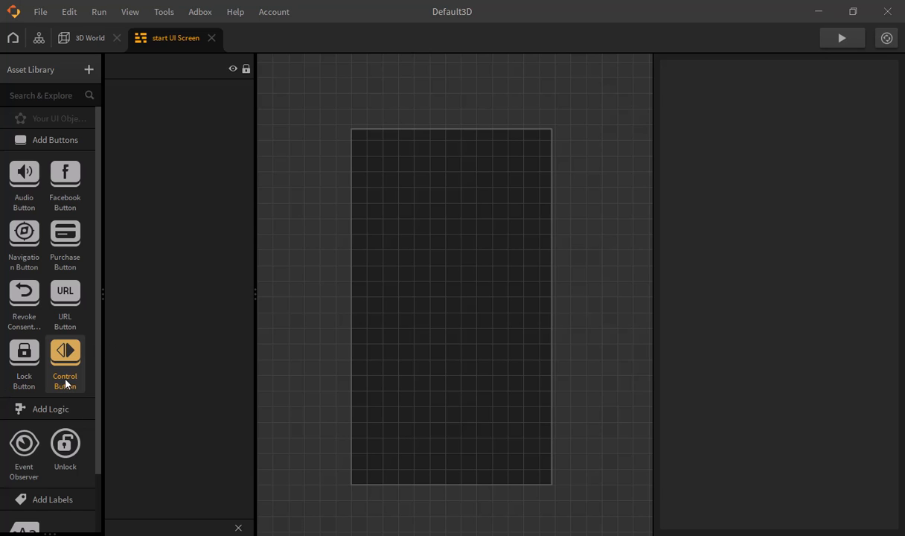
left_click_drag(23, 224, 451, 271)
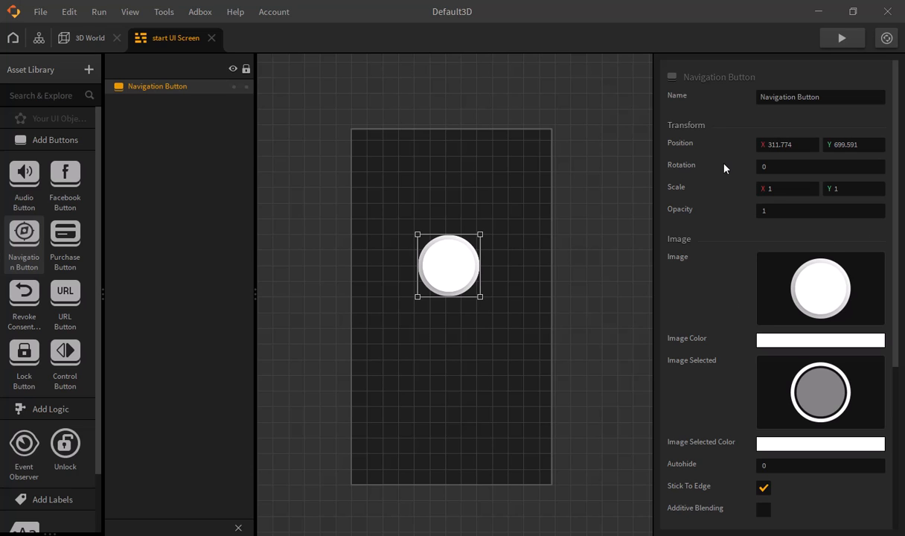
Check the start UI Screen node's outputs in the node map and return to the screen's layout.
left_click(82, 37)
left_click(38, 39)
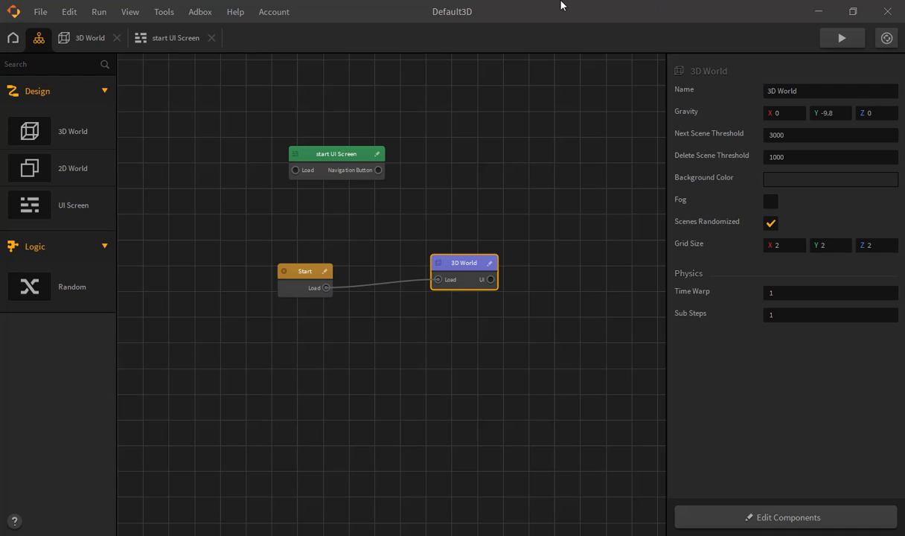
left_click(160, 38)
Remove the Navigation Button's default image and its default selected image.
mouse_move(780, 265)
left_click(874, 263)
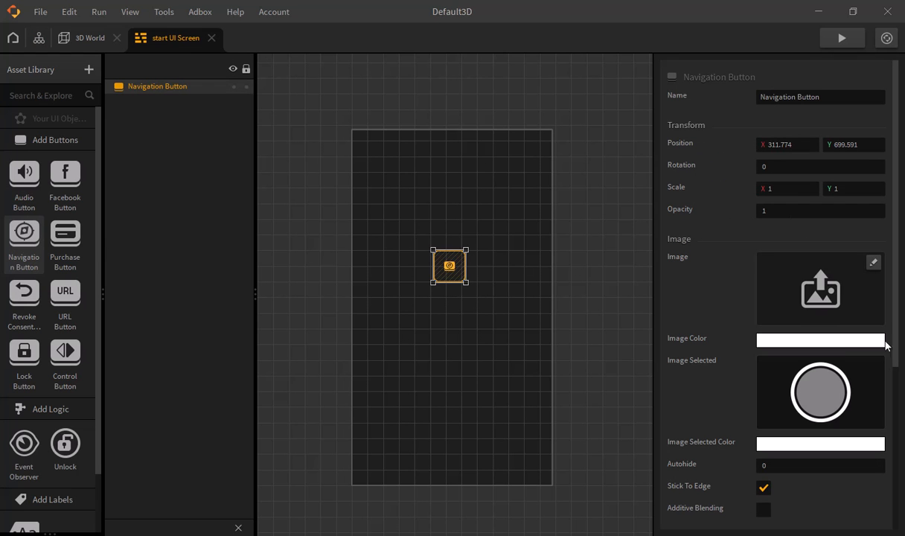
left_click(874, 365)
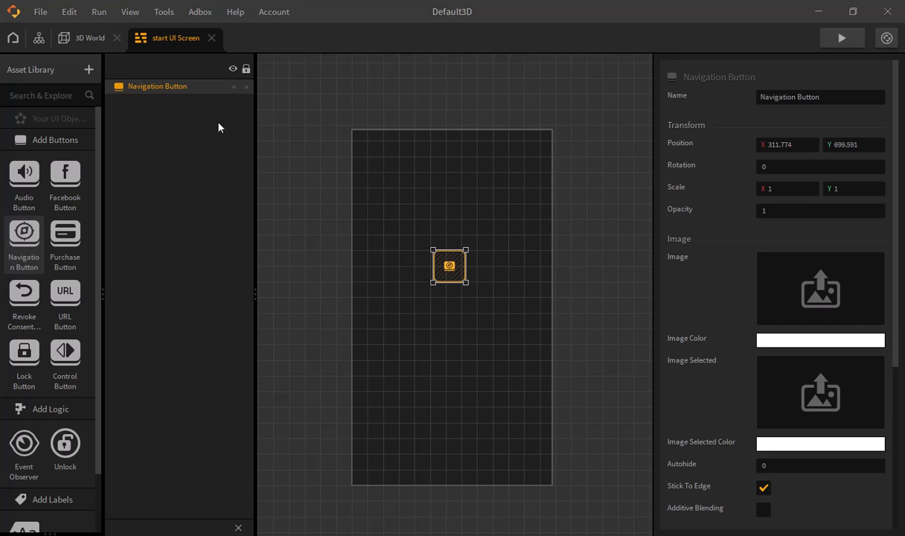
Search the asset catalog for "ui" and select the free Play UI element.
left_click(64, 72)
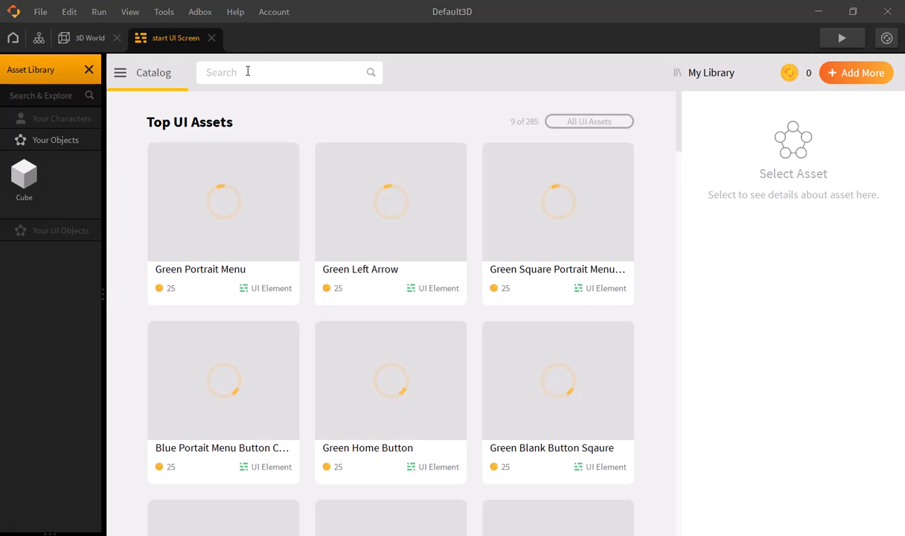
left_click(248, 72)
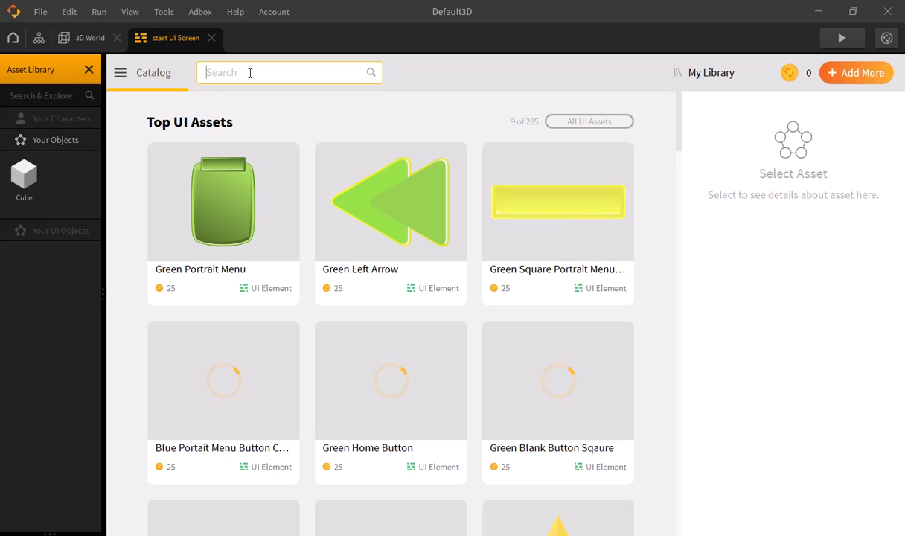
type("ui")
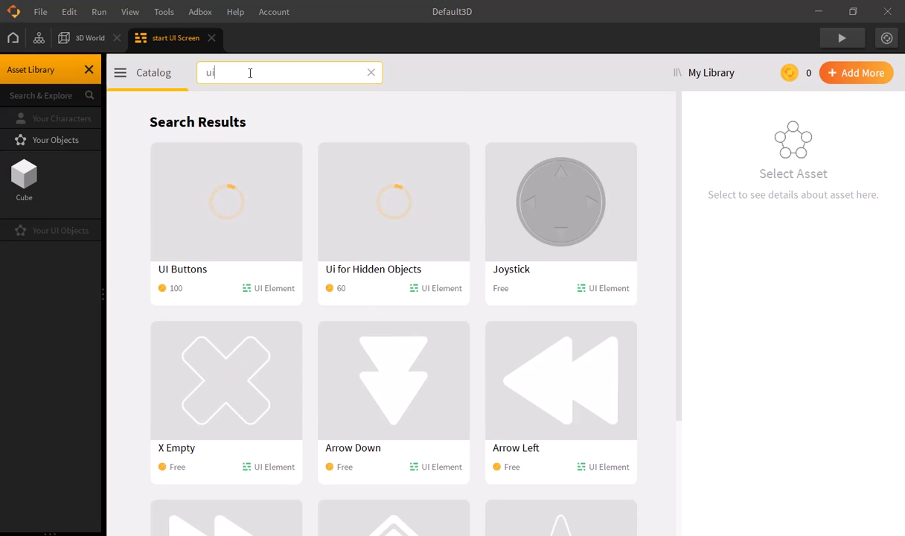
scroll(542, 277, "down", 3)
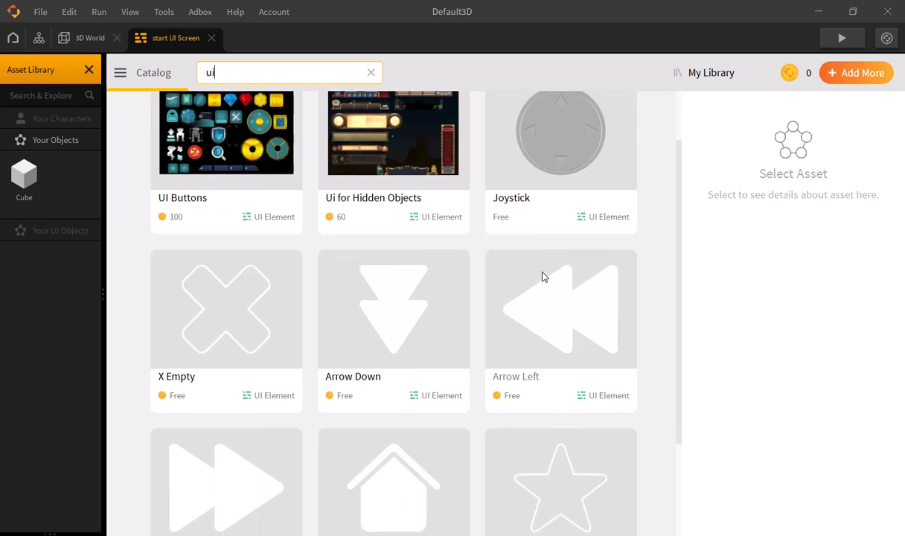
scroll(529, 283, "down", 3)
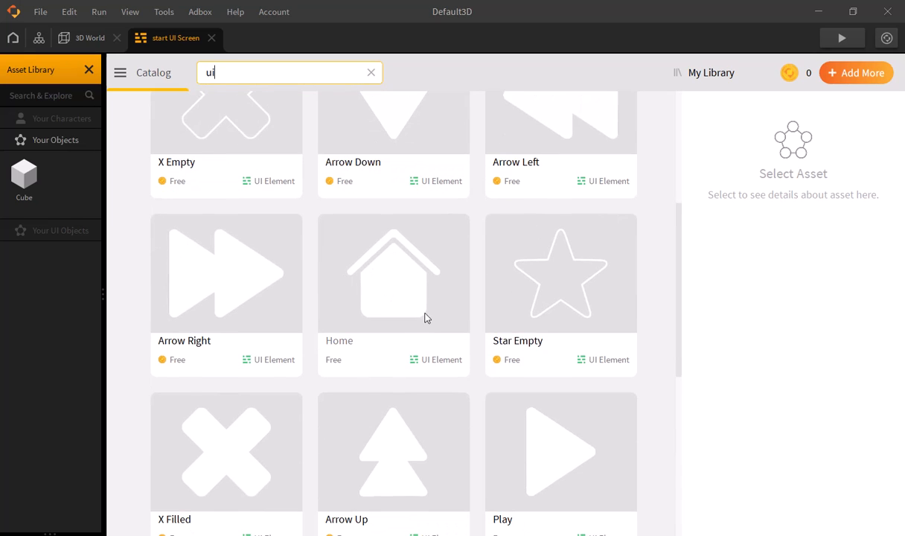
scroll(440, 313, "down", 2)
left_click(604, 325)
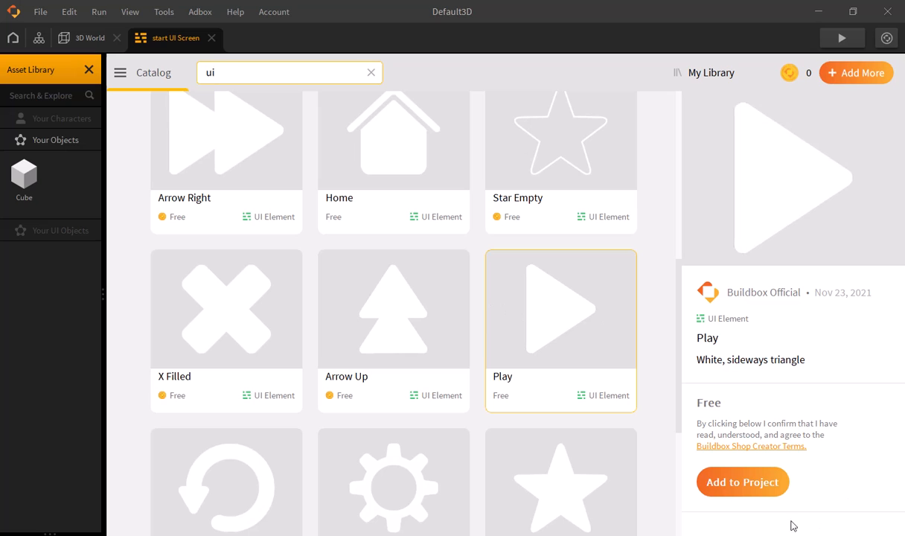
Add the Play UI element to the project and return to the start UI Screen layout.
scroll(618, 149, "down", 2)
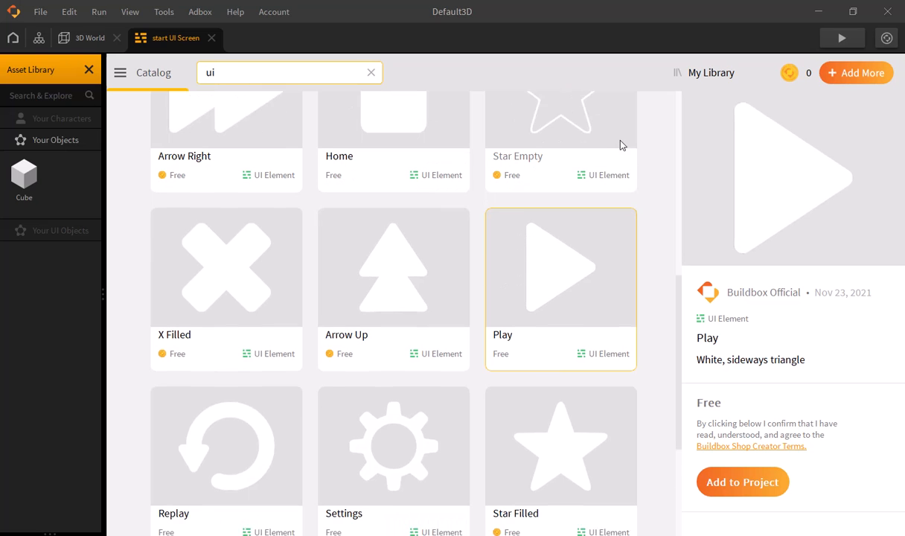
scroll(550, 265, "down", 3)
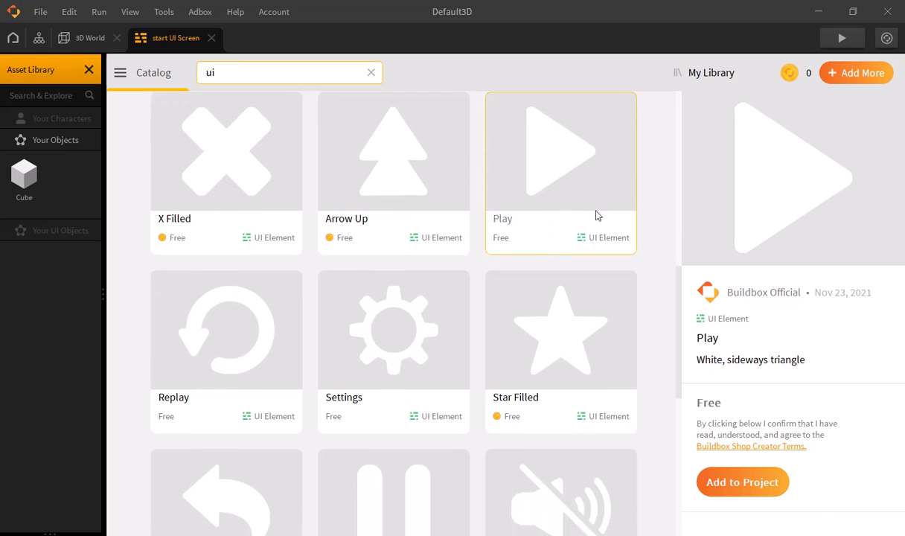
scroll(581, 209, "down", 3)
scroll(552, 202, "down", 2)
scroll(491, 253, "down", 4)
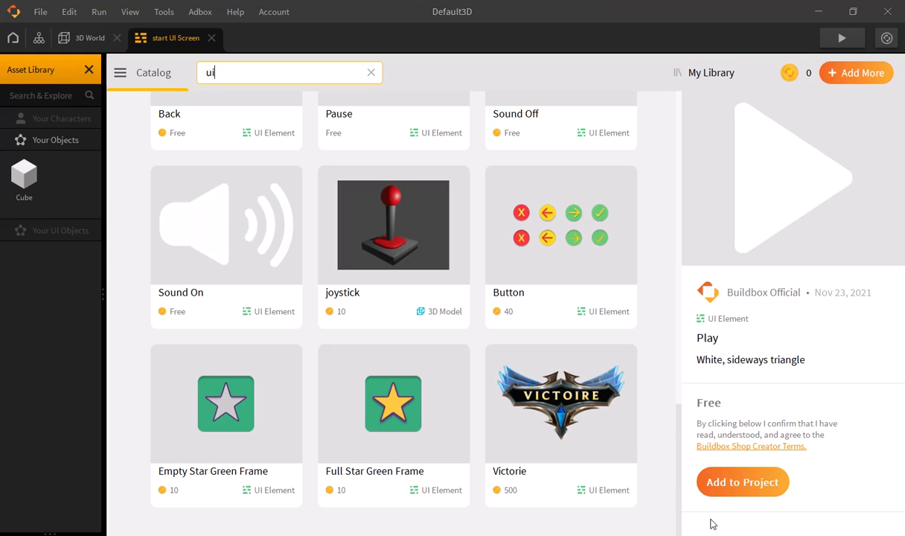
left_click(750, 496)
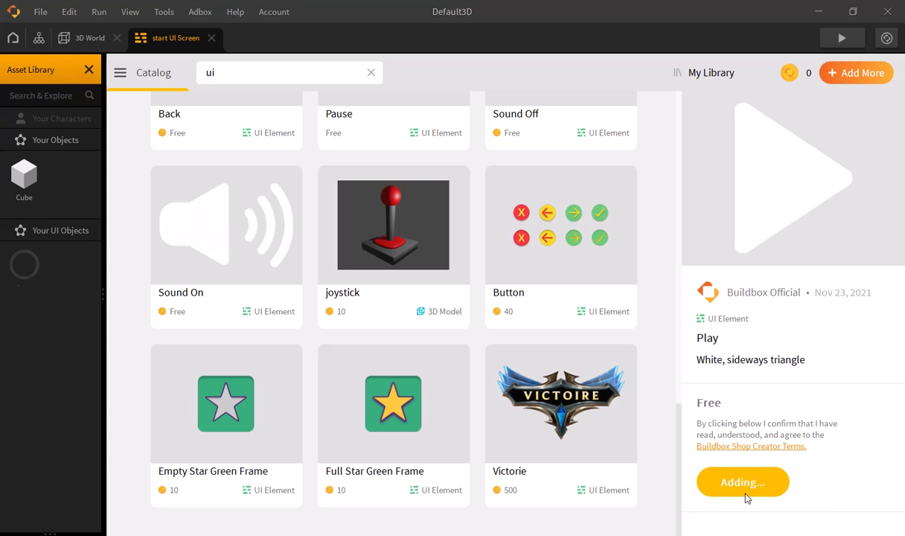
left_click(88, 69)
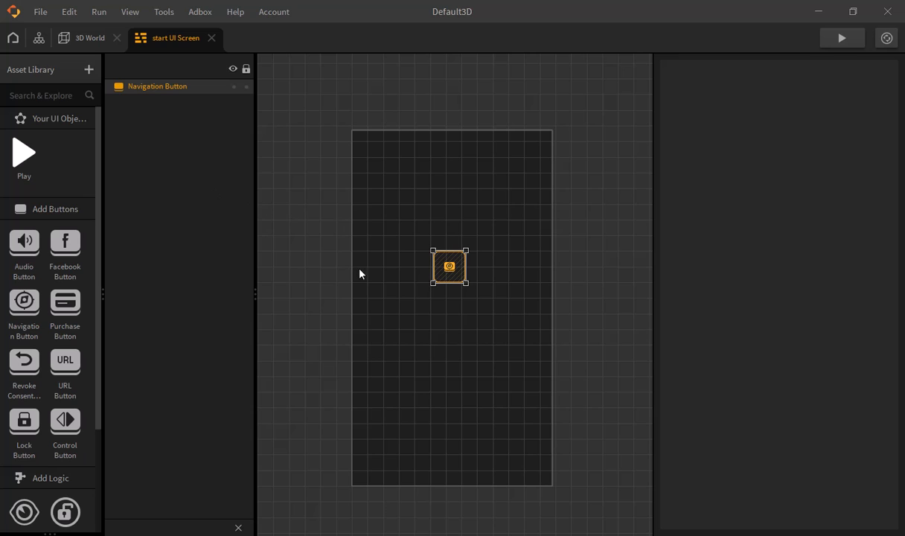
Set the Navigation Button's image to the DefaultUI_Icon_Play_White sprite and save it.
left_click(438, 261)
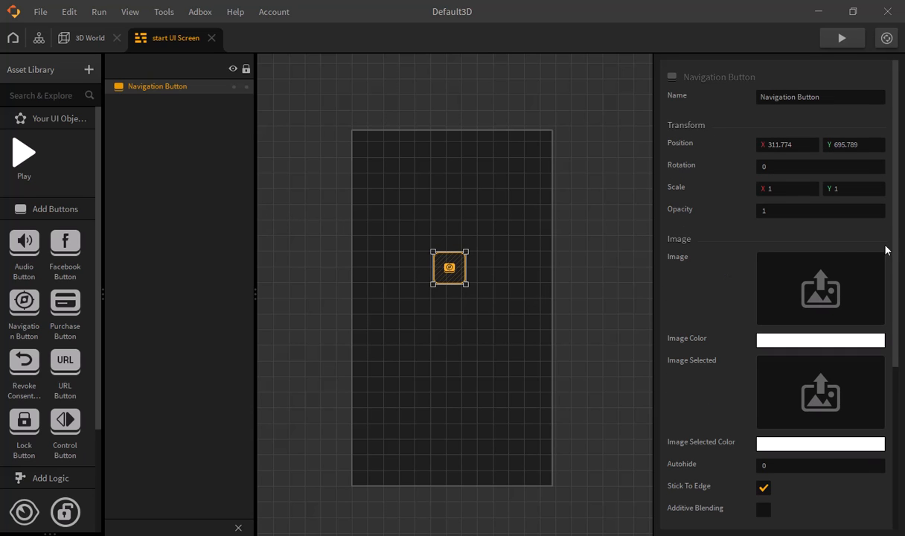
mouse_move(883, 259)
left_click(874, 263)
mouse_move(842, 296)
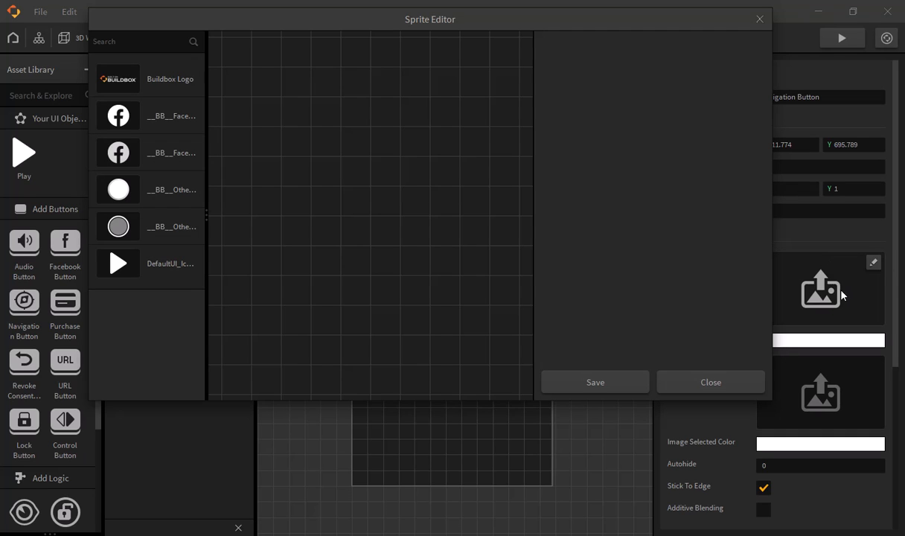
left_click(161, 259)
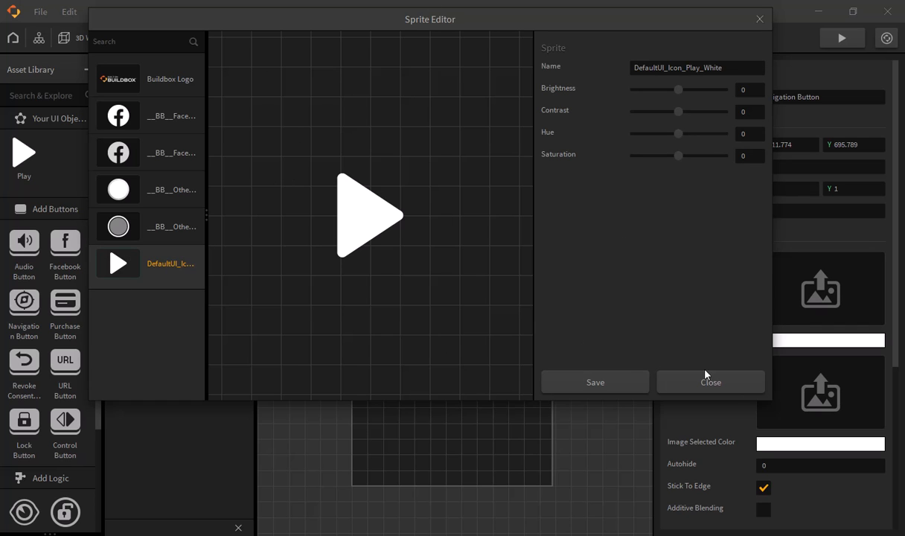
left_click(602, 381)
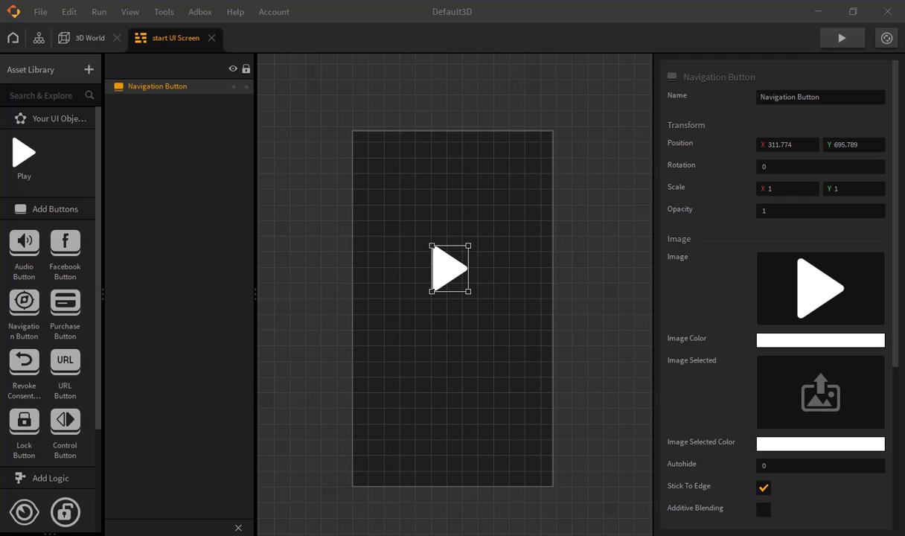
Add the face image to the start screen and move the Play button to about X 175, Y 608.
left_click_drag(821, 289, 563, 302)
left_click_drag(475, 348, 406, 533)
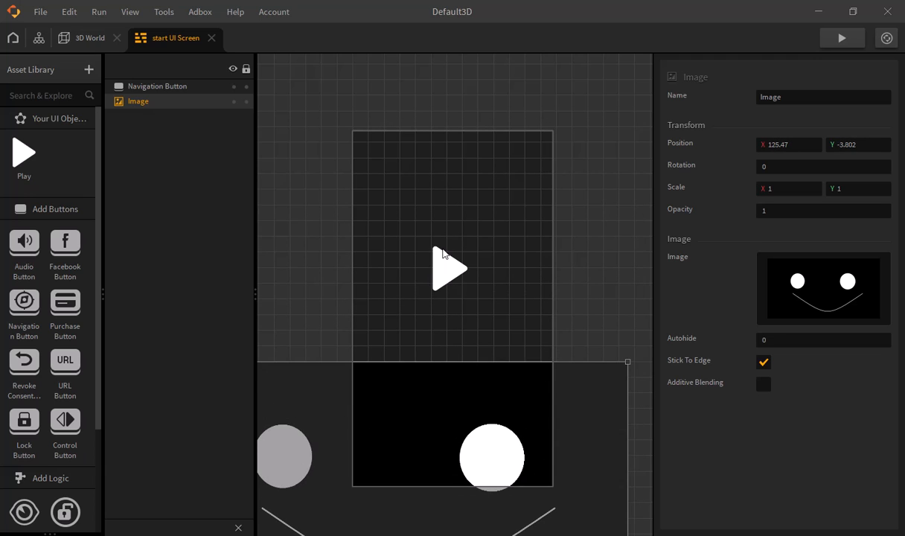
left_click(439, 270)
left_click_drag(450, 265, 407, 293)
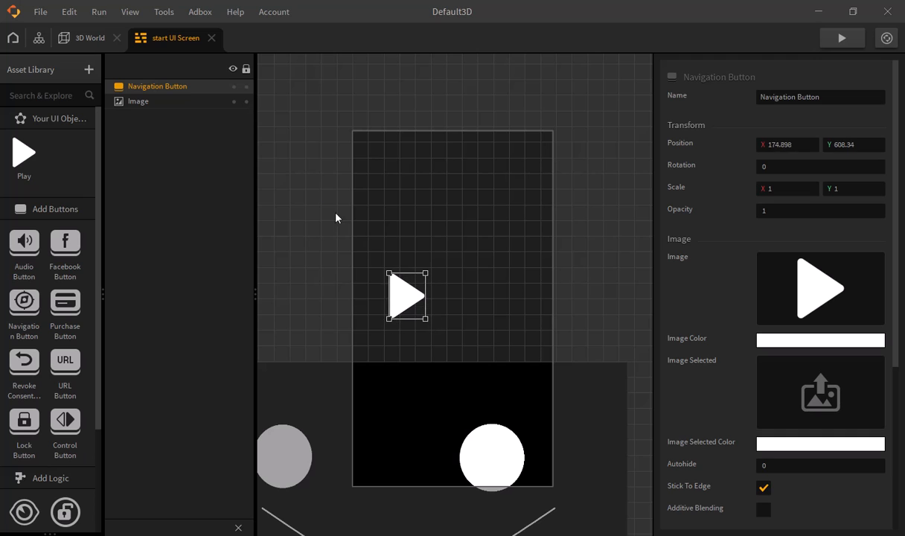
Move the face image up over the start screen and narrow it to an X scale of about 0.39.
left_click(177, 103)
left_click_drag(453, 425, 483, 194)
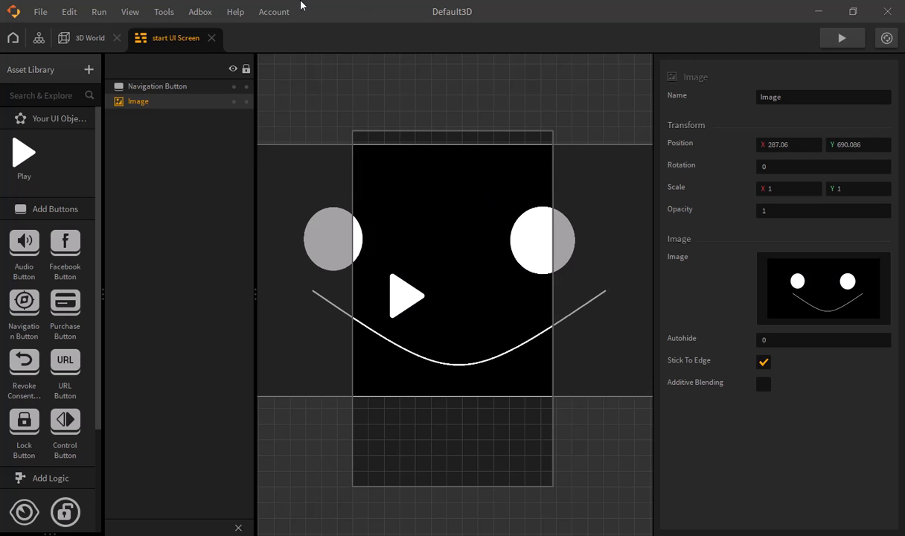
scroll(530, 181, "down", 2)
scroll(531, 181, "down", 2)
left_click_drag(613, 245, 531, 233)
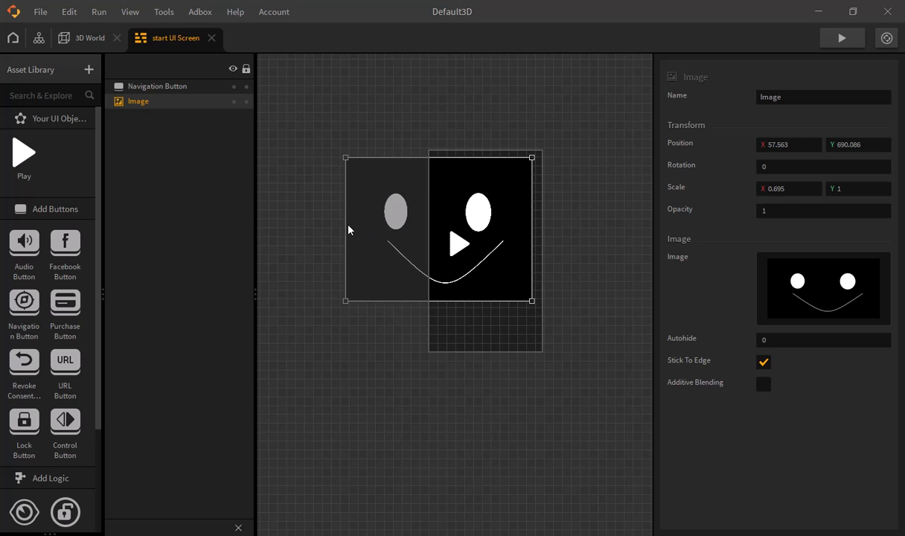
left_click_drag(345, 226, 427, 233)
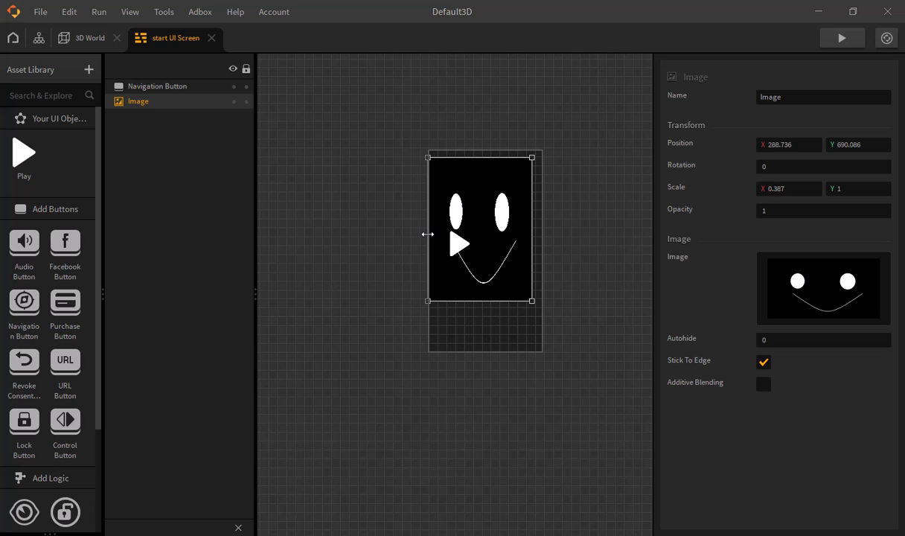
Stretch the face image to cover the start screen, at a scale of about 0.416 in X and 1.373 in Y.
left_click_drag(469, 157, 469, 155)
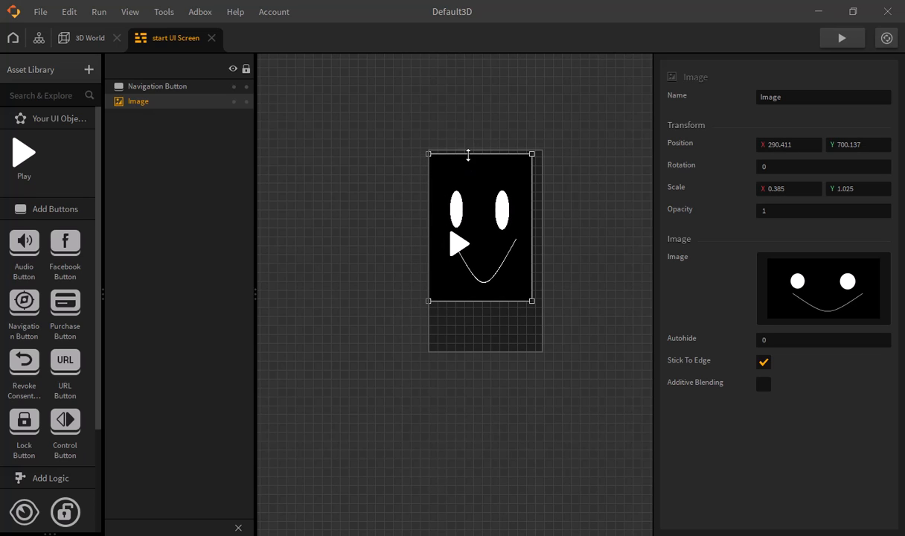
left_click(487, 154)
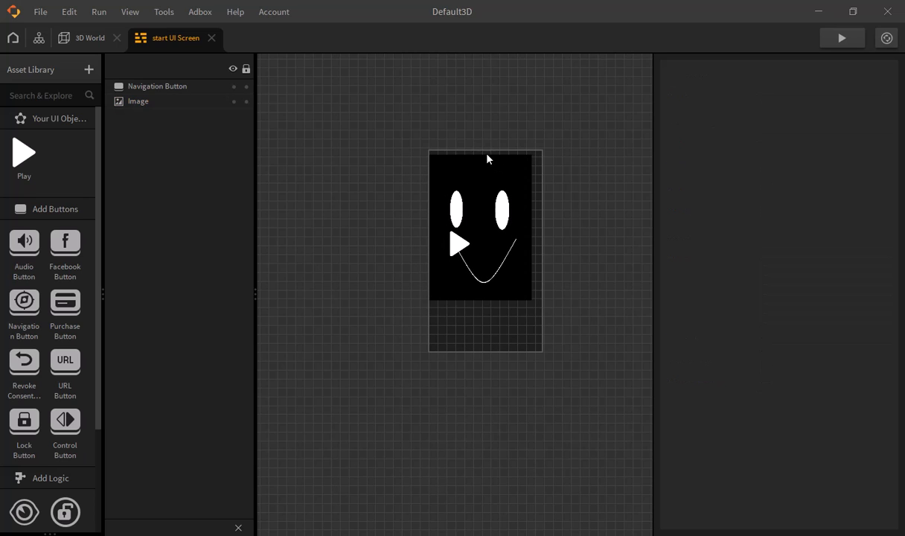
left_click(488, 169)
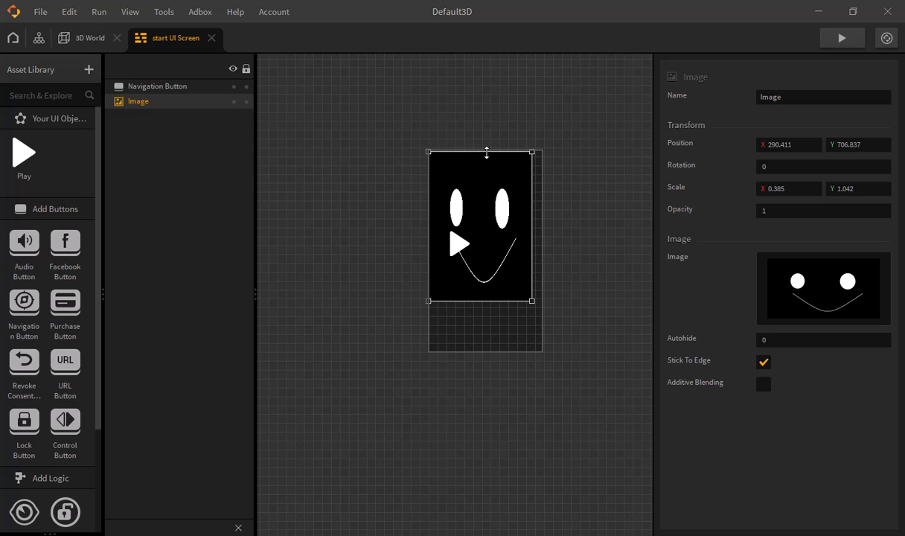
left_click_drag(532, 178, 539, 181)
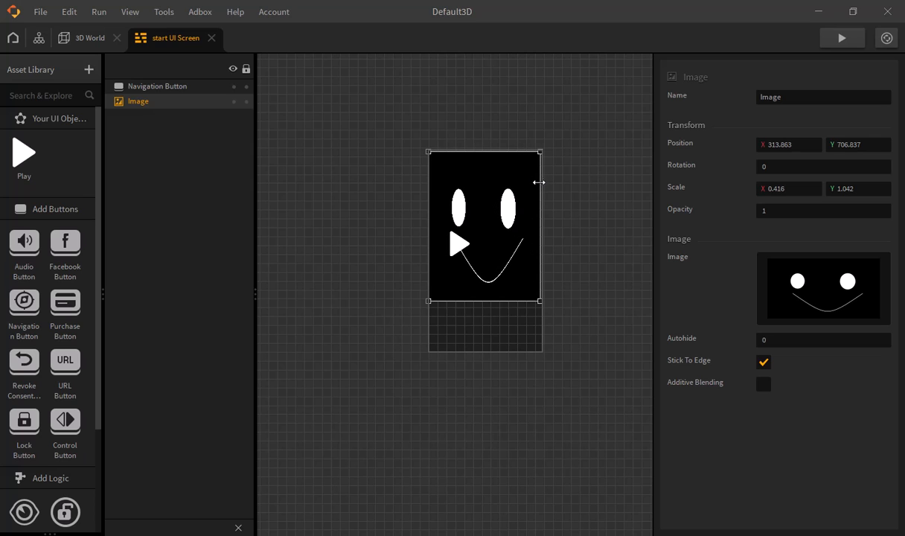
left_click_drag(489, 301, 485, 346)
scroll(484, 343, "up", 2)
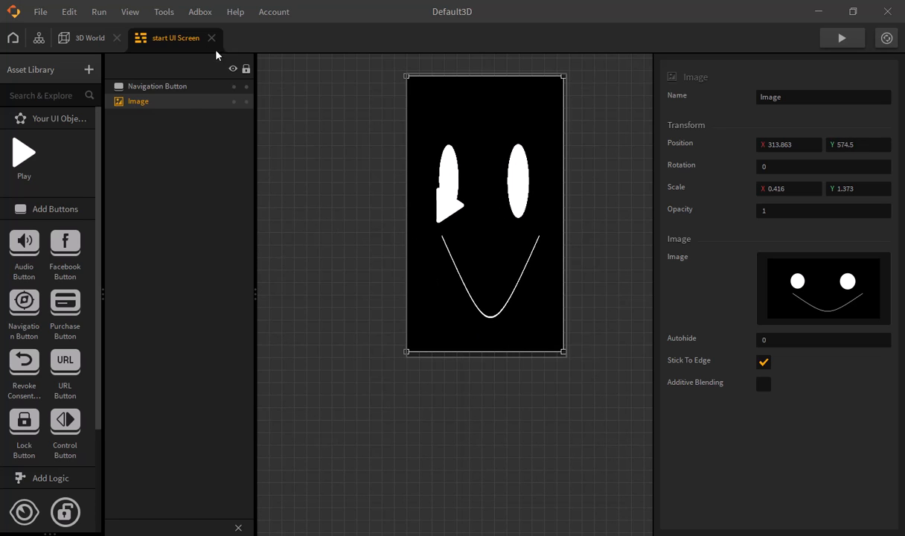
Move the Navigation Button between the face's eyes and mouth, at about X 294, Y 561.
left_click(146, 87)
left_click_drag(452, 221, 482, 233)
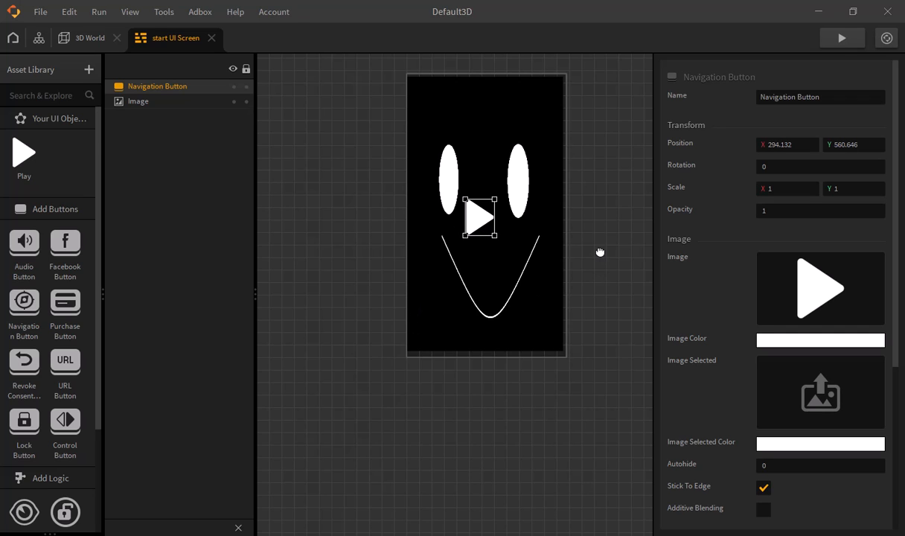
middle_click_drag(600, 253, 609, 319)
Extend the face image's lower and upper edges to the start screen's borders.
left_click(444, 418)
left_click(430, 321)
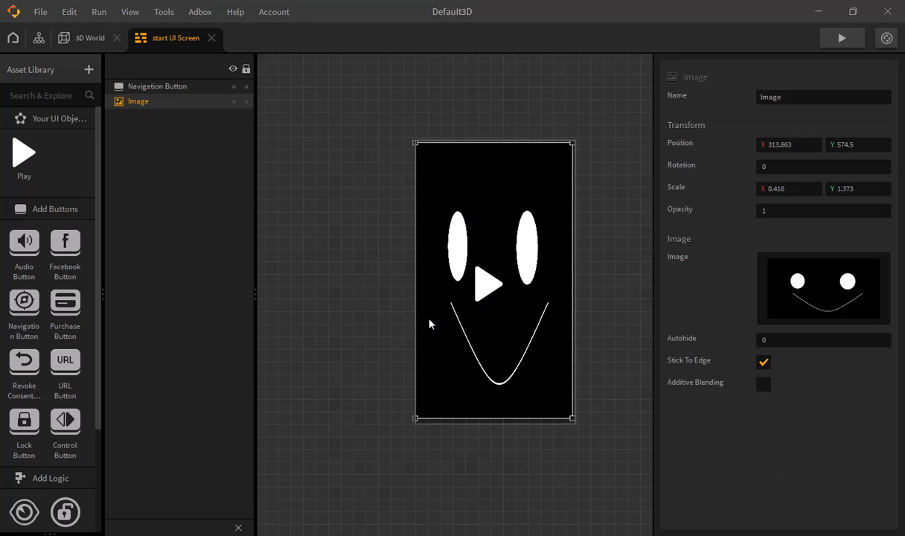
left_click_drag(493, 418, 493, 427)
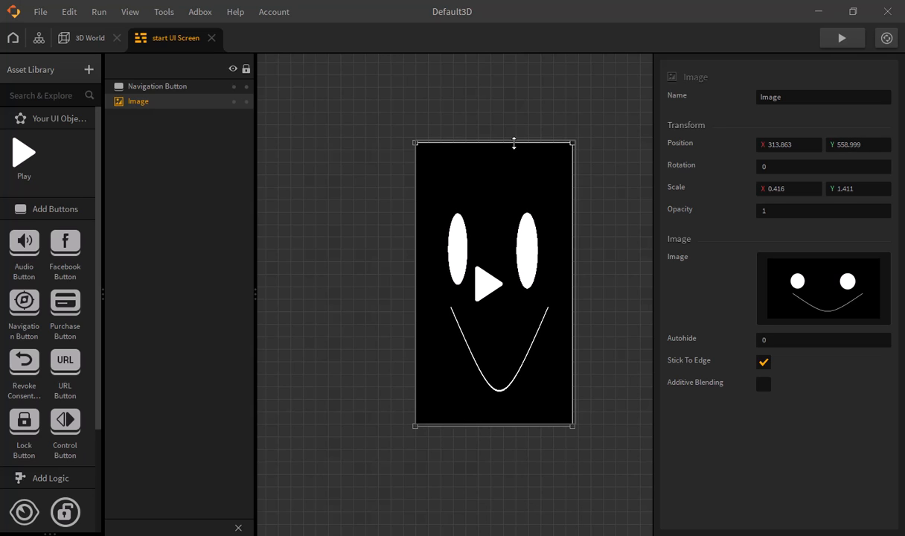
left_click_drag(514, 143, 513, 137)
In the node map, connect Start to the start UI Screen's Load and its Navigation Button output to the 3D World's Load.
left_click(39, 39)
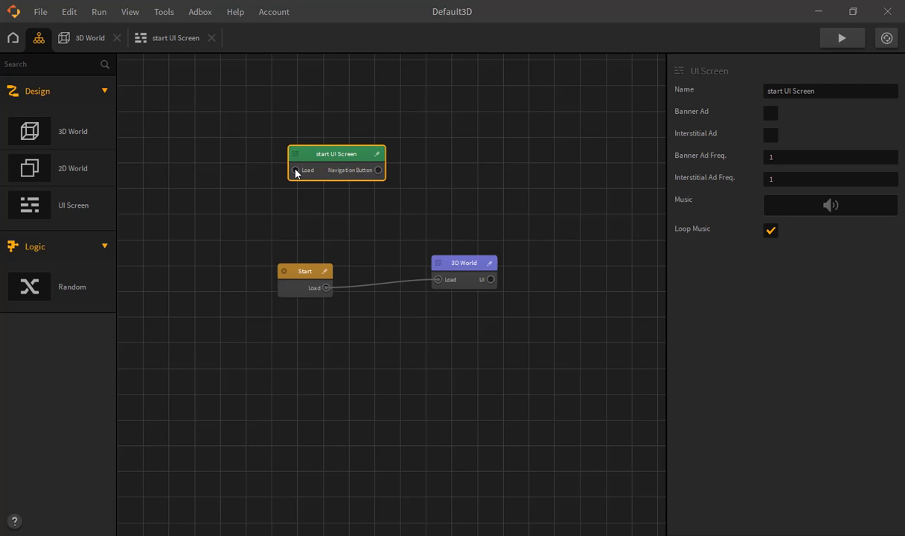
left_click_drag(306, 201, 327, 287)
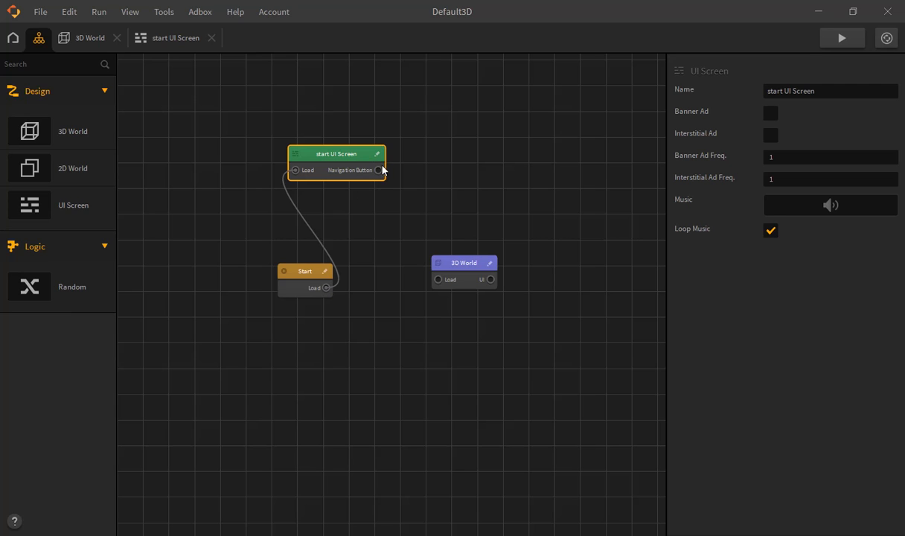
left_click_drag(378, 170, 439, 280)
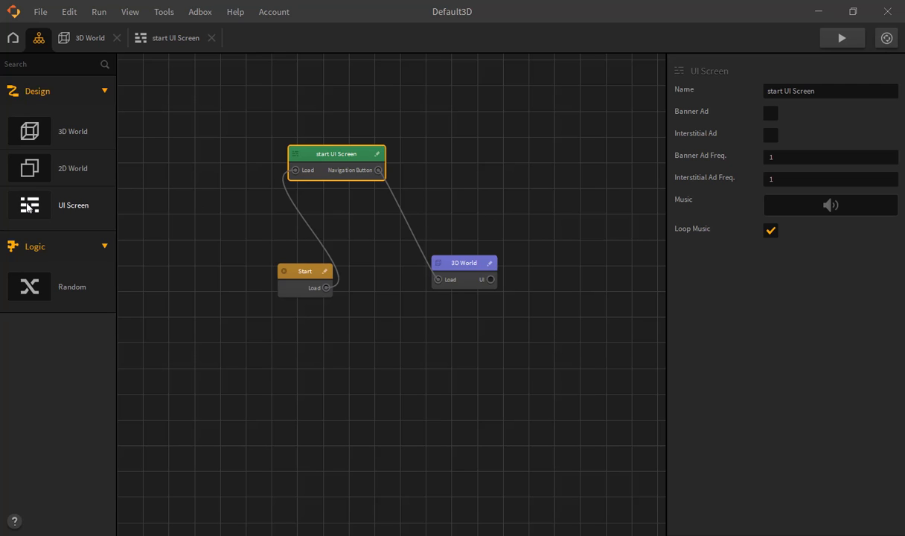
Add a second UI Screen node, connect its Load to the 3D World's UI output, and open the new screen.
left_click_drag(26, 208, 567, 204)
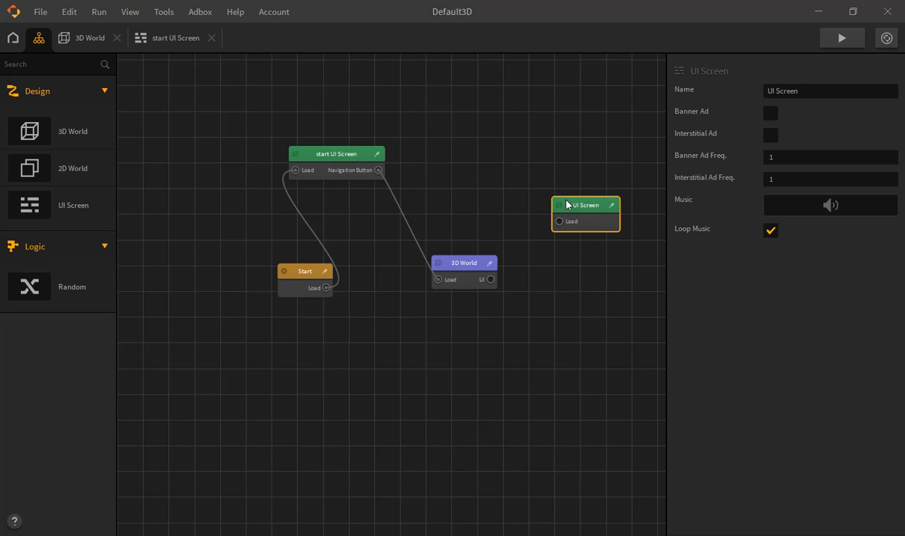
left_click_drag(557, 223, 490, 279)
left_click(612, 206)
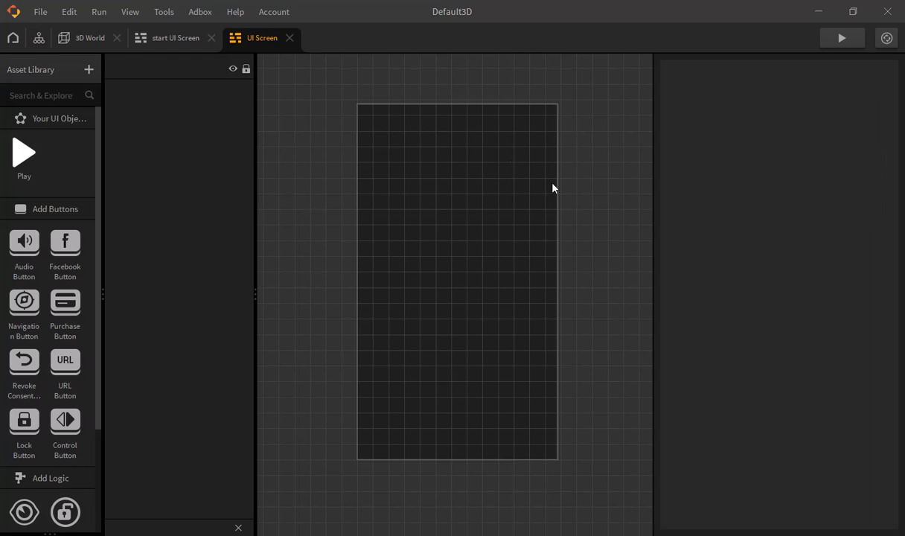
left_click_drag(348, 158, 356, 187)
left_click(16, 176)
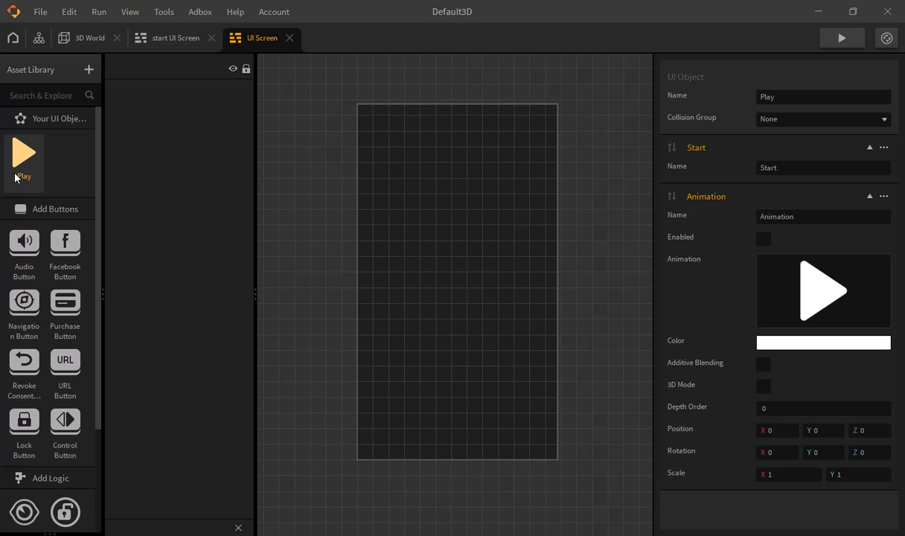
key("ctrl+d")
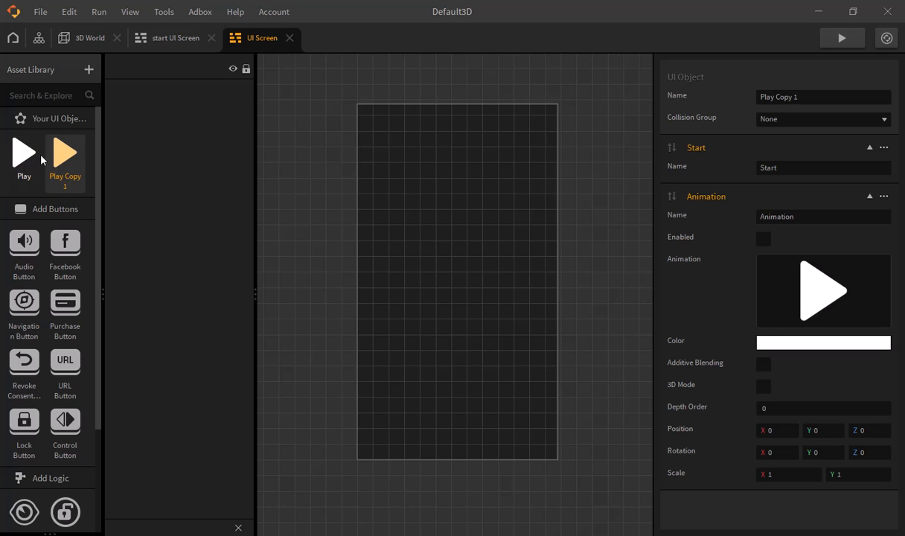
left_click_drag(66, 158, 460, 366)
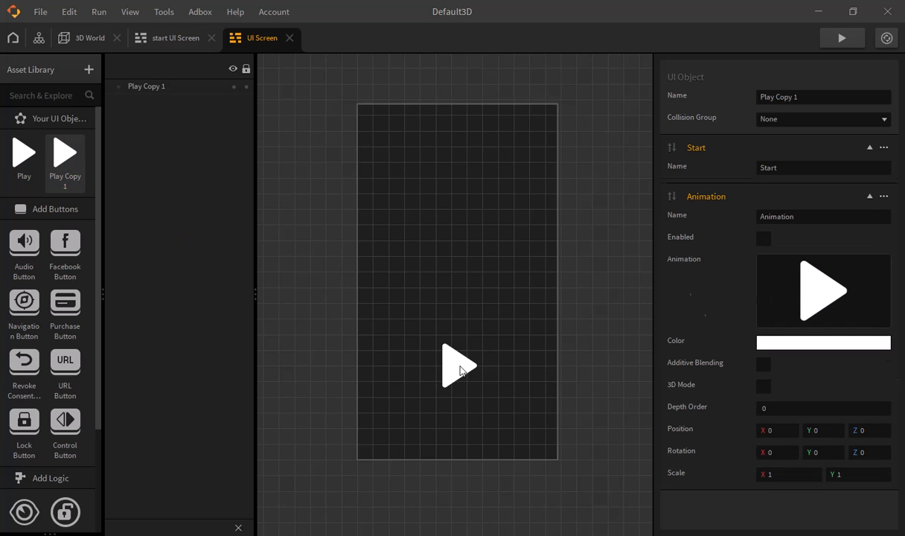
left_click(29, 161)
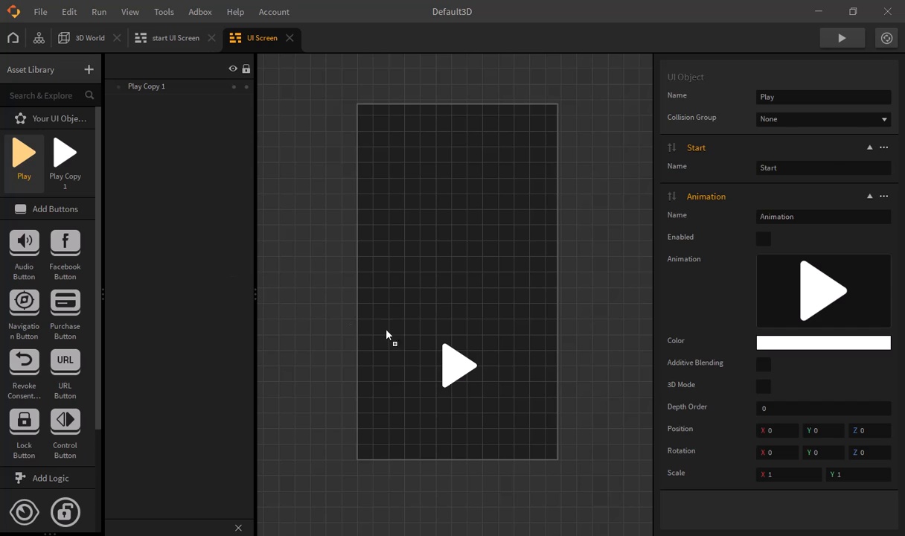
left_click_drag(351, 317, 414, 342)
key("Delete")
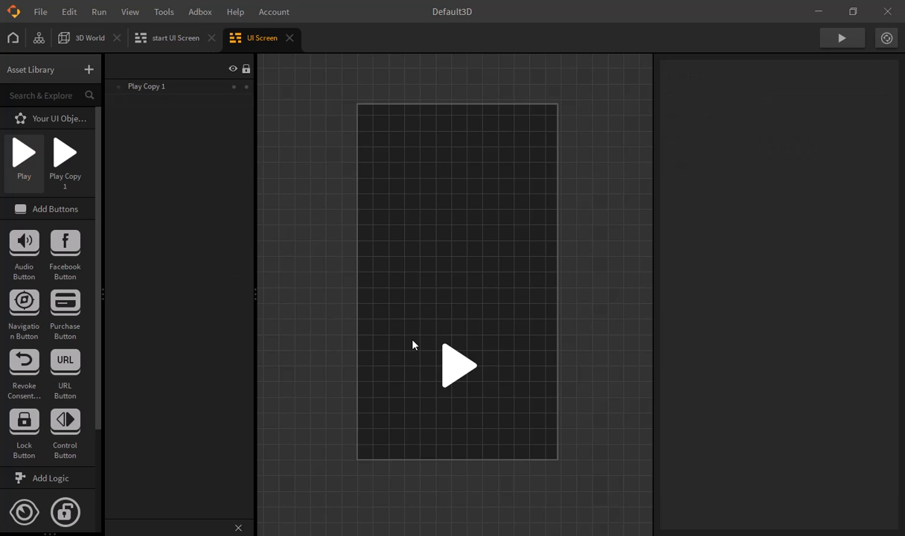
left_click(55, 173)
key("Delete")
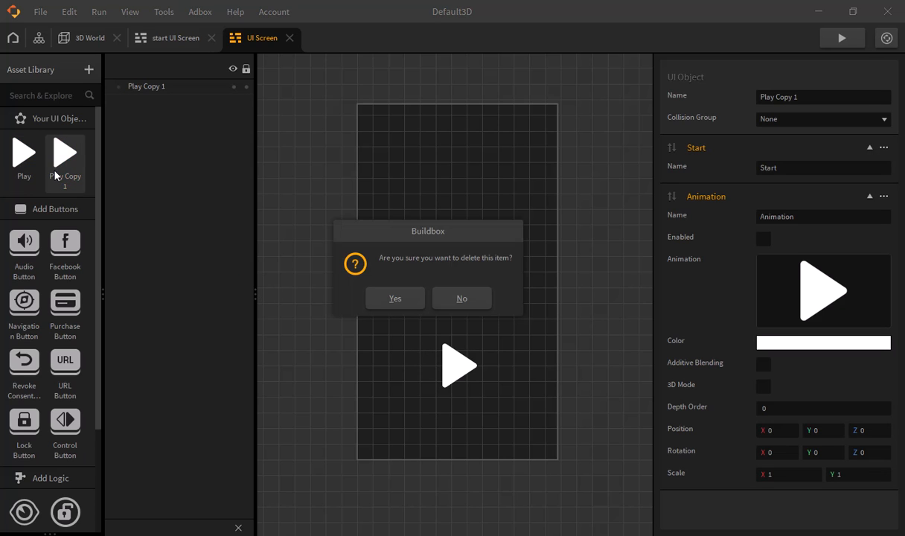
left_click(376, 297)
Add a Navigation Button to the lower-left corner of the new UI Screen and scale it to .5 in X and Y.
left_click_drag(25, 313, 389, 436)
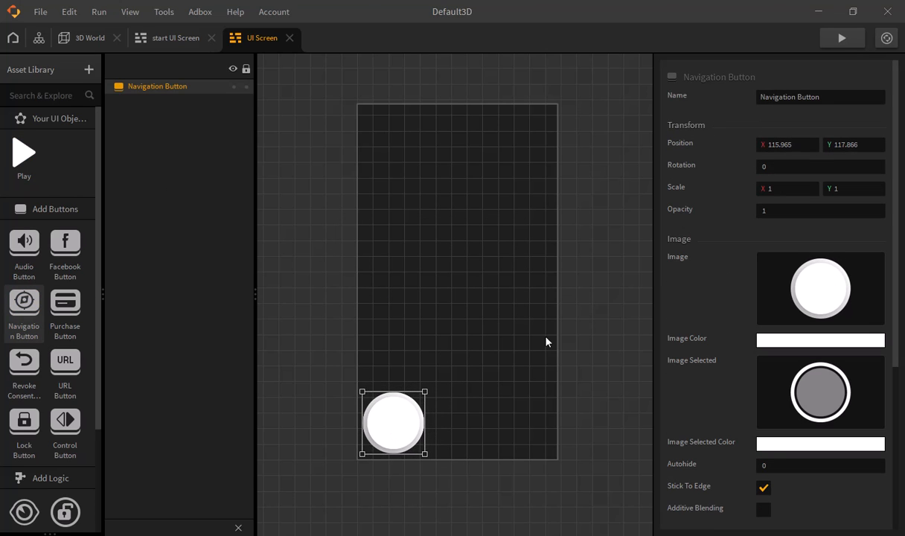
left_click(780, 190)
key("BackSpace")
type(".5")
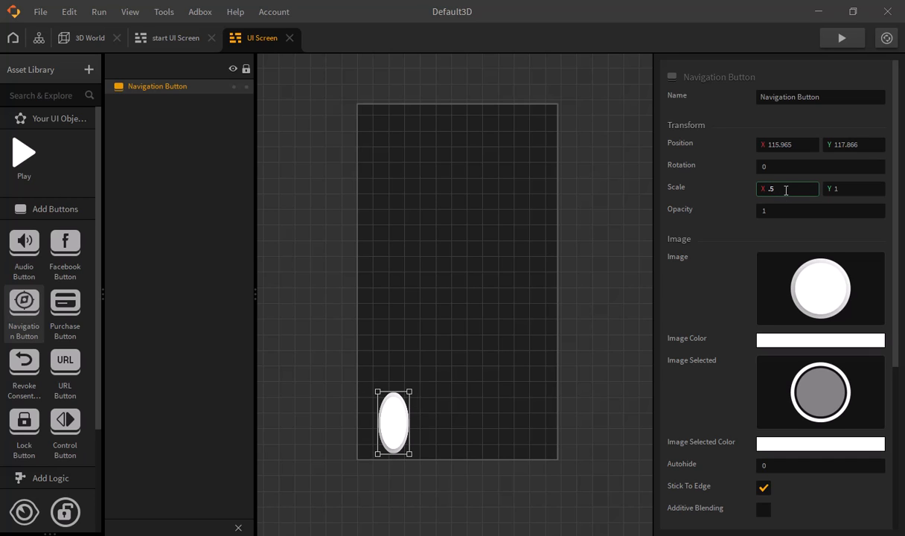
left_click(849, 187)
key("BackSpace")
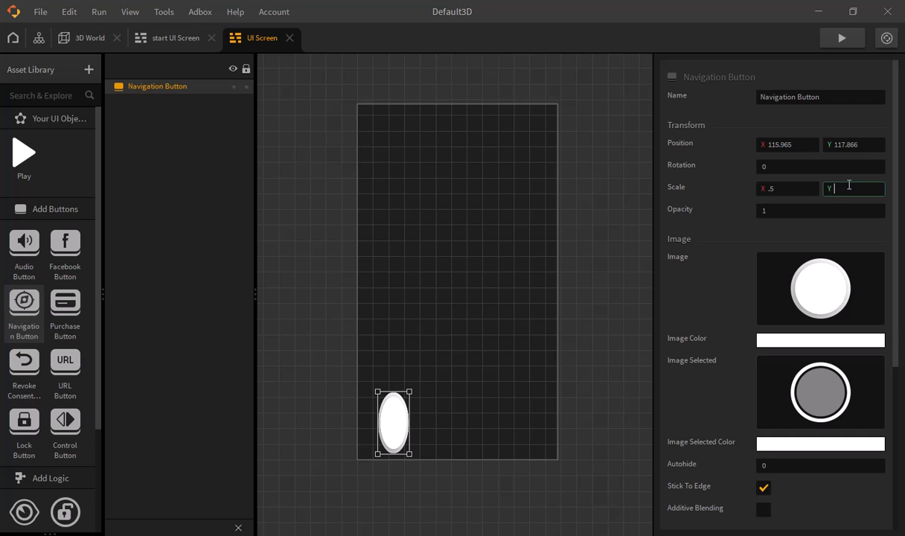
type(".5")
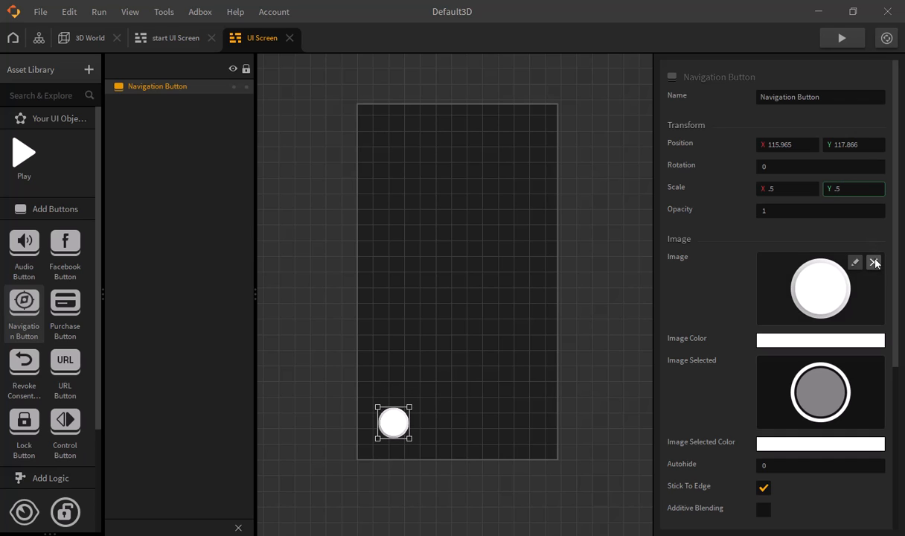
Remove the new Navigation Button's default image and selected image.
left_click(875, 262)
left_click(875, 365)
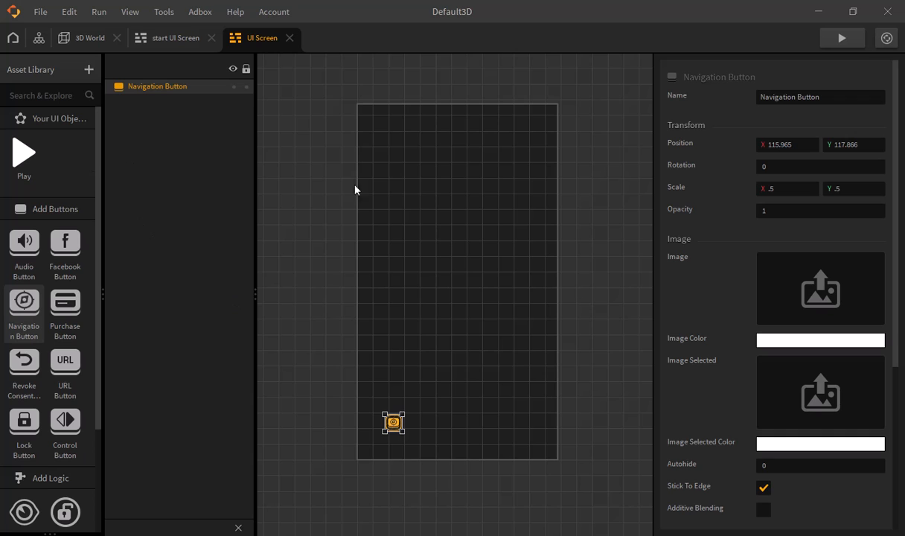
mouse_move(828, 295)
left_click(874, 263)
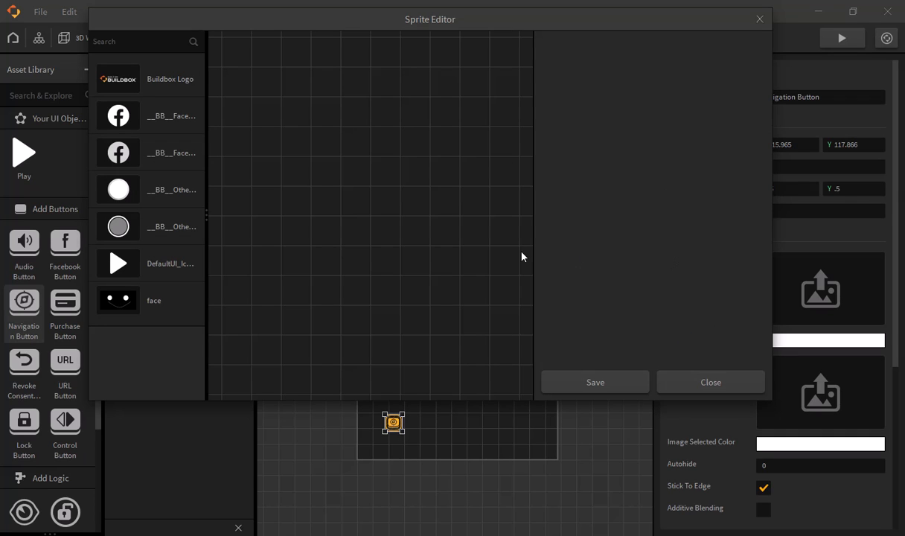
left_click(759, 18)
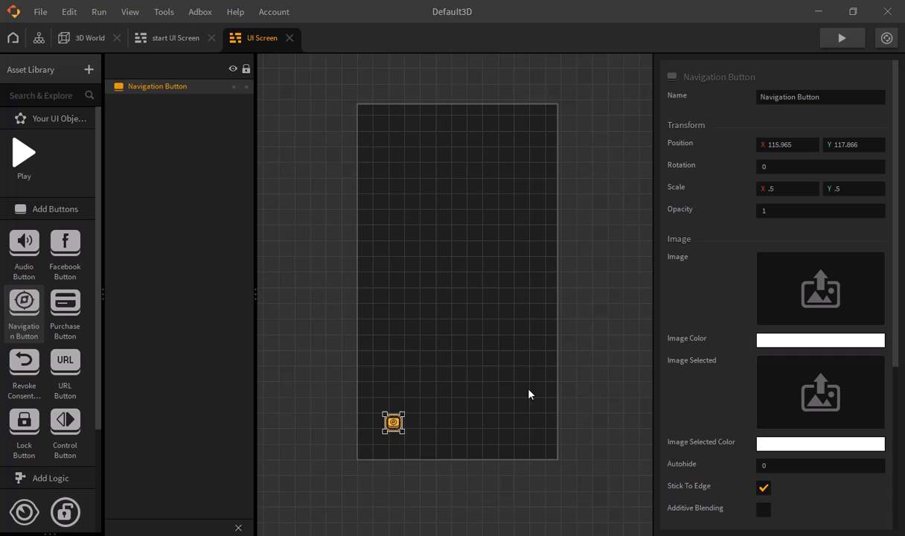
Replace the Navigation Button with a Control Button scaled to .5 in X and Y, placed in the UI screen's lower-left corner.
key("Delete")
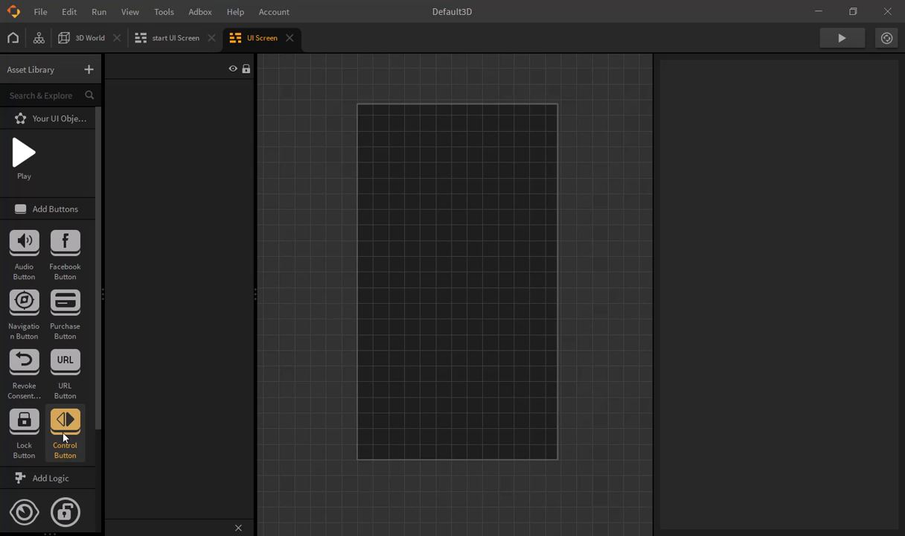
left_click_drag(68, 445, 372, 456)
left_click_drag(437, 410, 436, 411)
left_click(792, 192)
key("BackSpace")
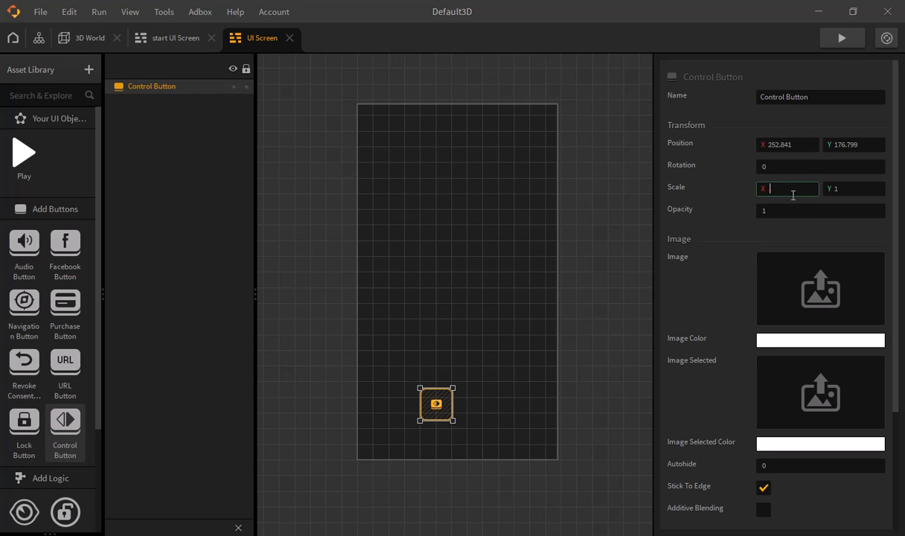
type(".5")
left_click(841, 187)
key("BackSpace")
type(".5")
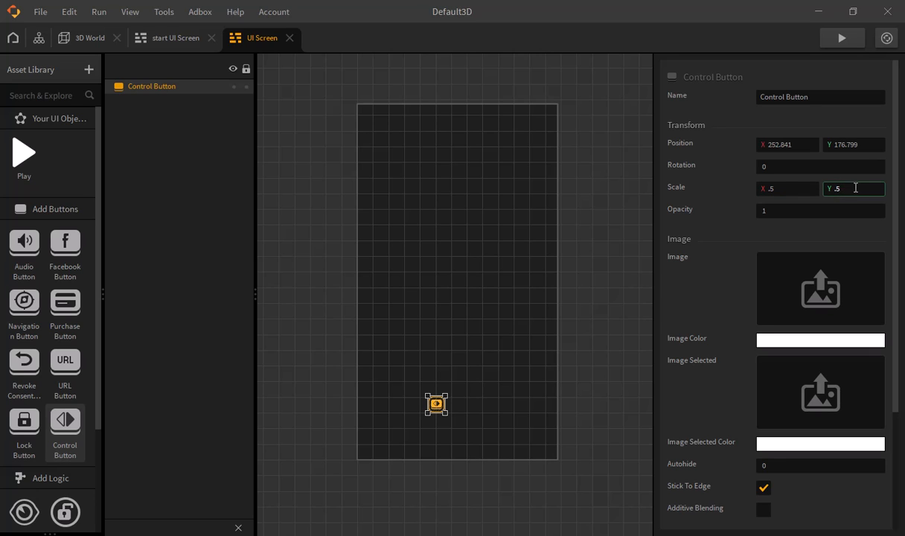
left_click_drag(437, 409, 367, 455)
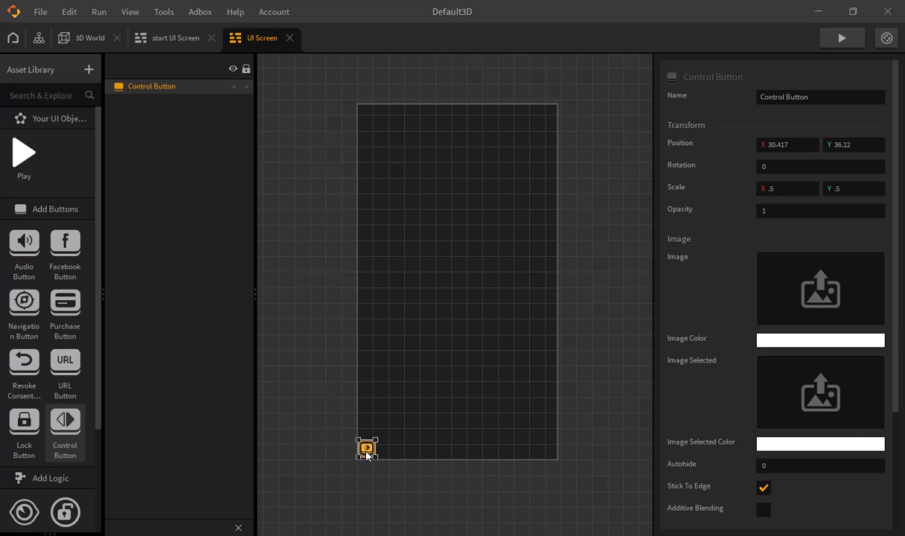
Try rotations of 180 and 360 on the Control Button.
left_click(813, 162)
key("BackSpace")
type("180")
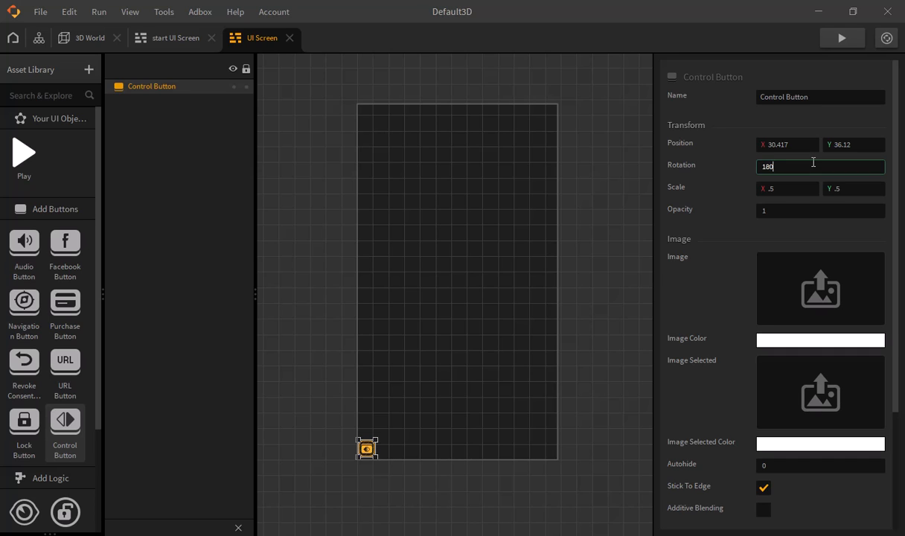
key("BackSpace")
key("BackSpace")
key("BackSpace")
type("360")
key("BackSpace")
key("BackSpace")
key("BackSpace")
type("360")
key("Return")
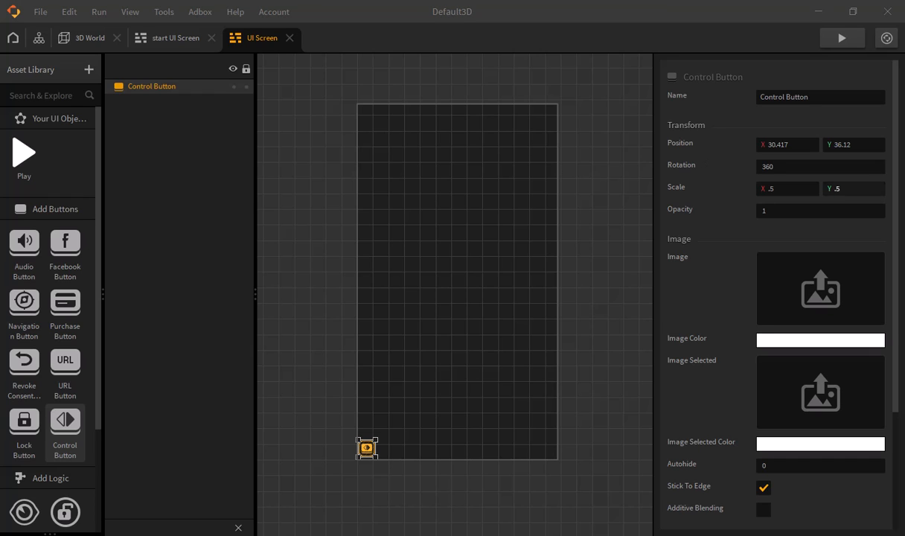
Set the Control Button's rotation to 180.
left_click(823, 172)
key("BackSpace")
key("BackSpace")
key("BackSpace")
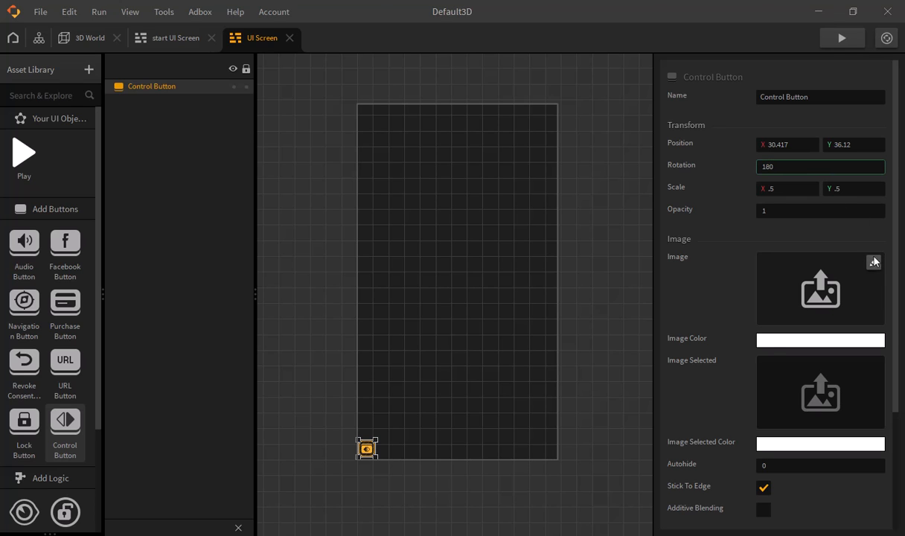
Assign the DefaultUI_Icon_Play_White sprite as the Control Button's image and nudge the button to about X 38, Y 46.
left_click(873, 262)
left_click(124, 262)
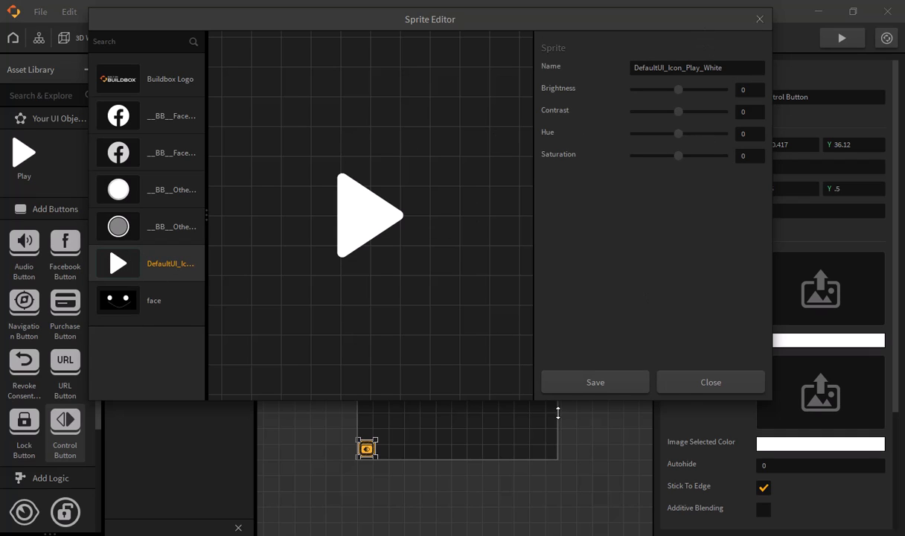
left_click(571, 383)
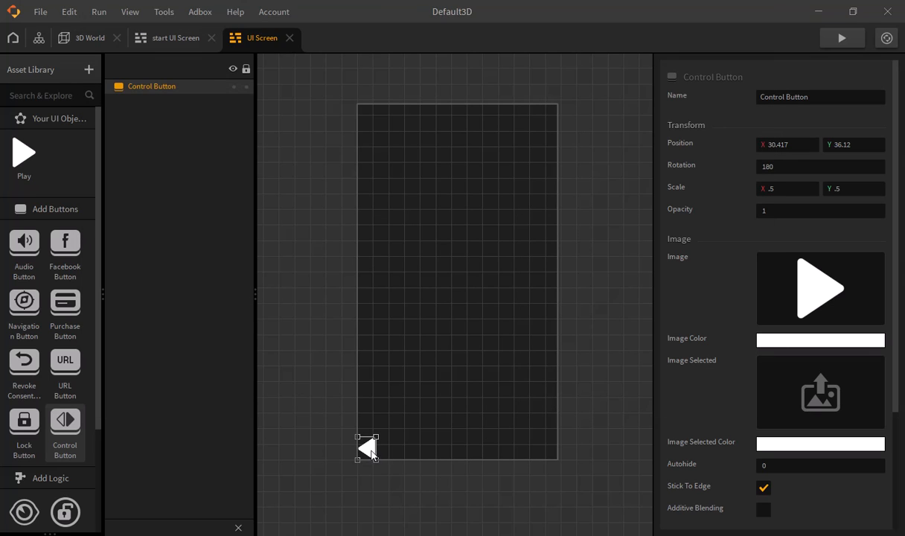
left_click(462, 433)
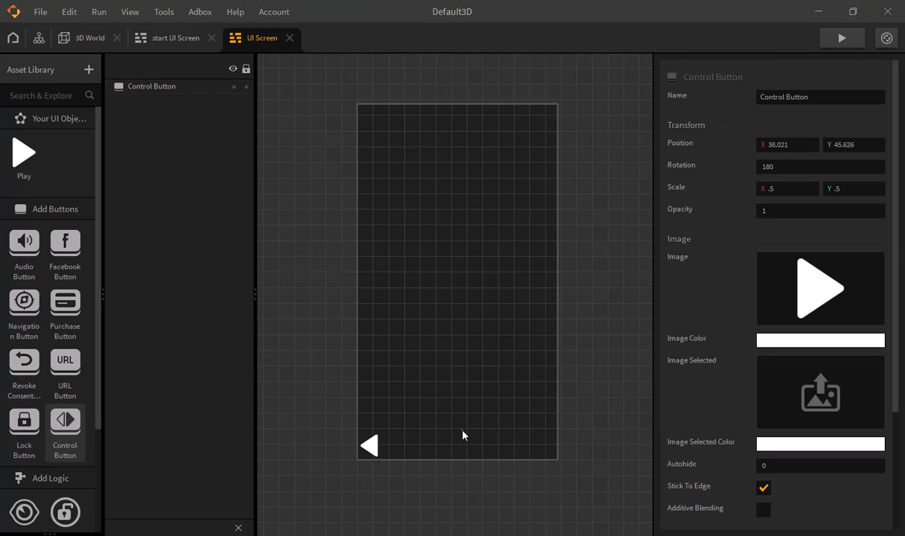
Duplicate the arrow Control Button and set the copy's rotation to 0.
left_click(371, 451)
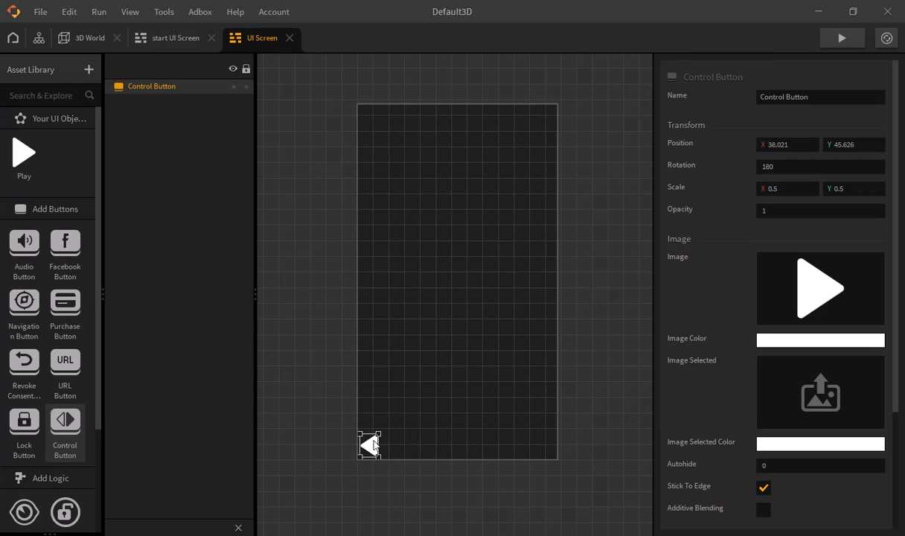
key("ctrl+d")
mouse_move(884, 277)
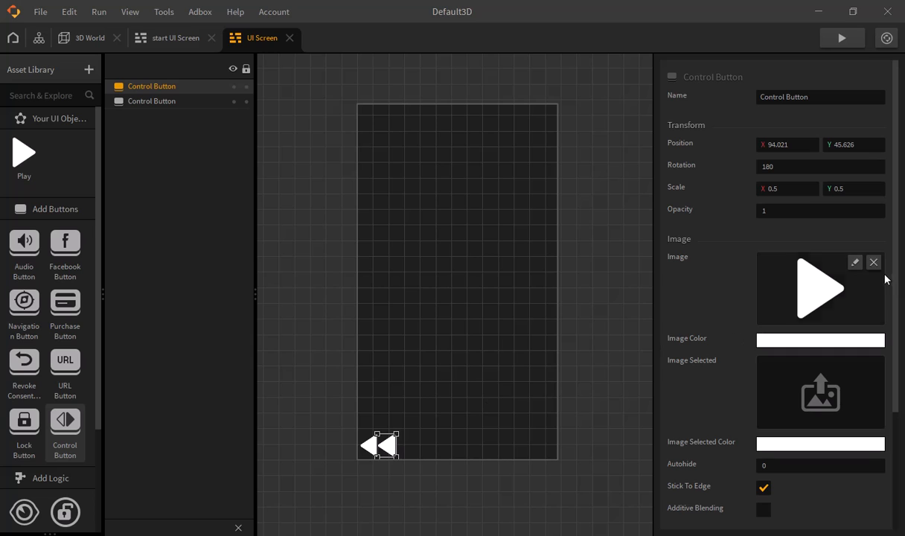
left_click(837, 167)
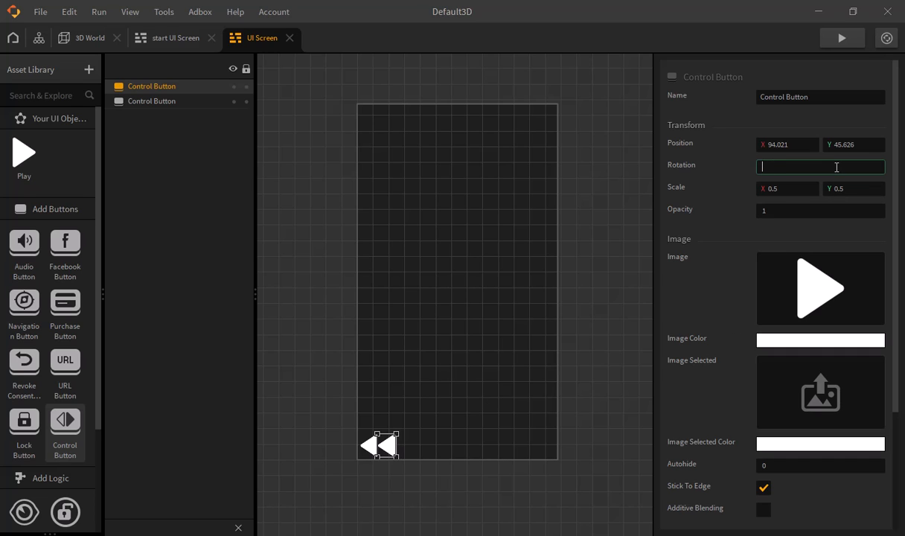
left_click(710, 207)
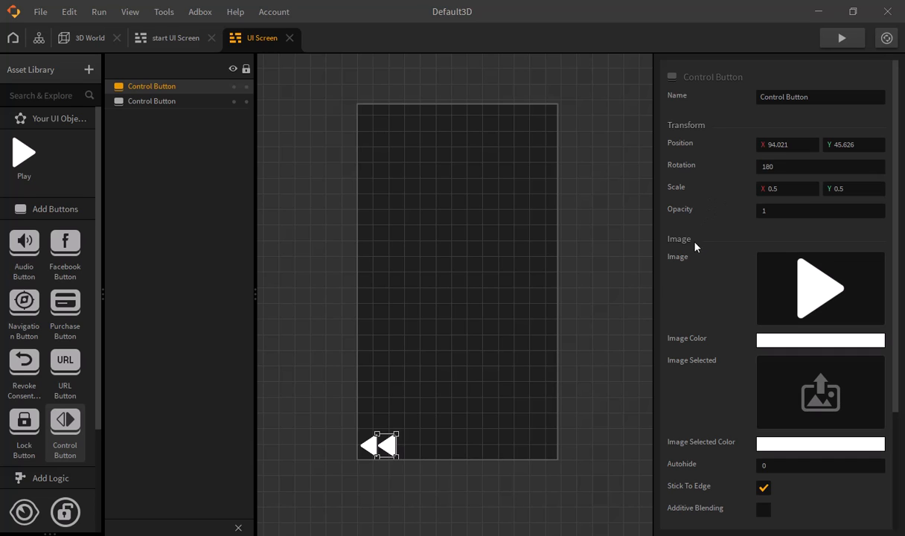
left_click(785, 166)
key("BackSpace")
key("BackSpace")
key("BackSpace")
type("0")
left_click(428, 358)
Set the X position of the duplicated Control Button to 100.
left_click(378, 445)
left_click(794, 144)
mouse_move(778, 286)
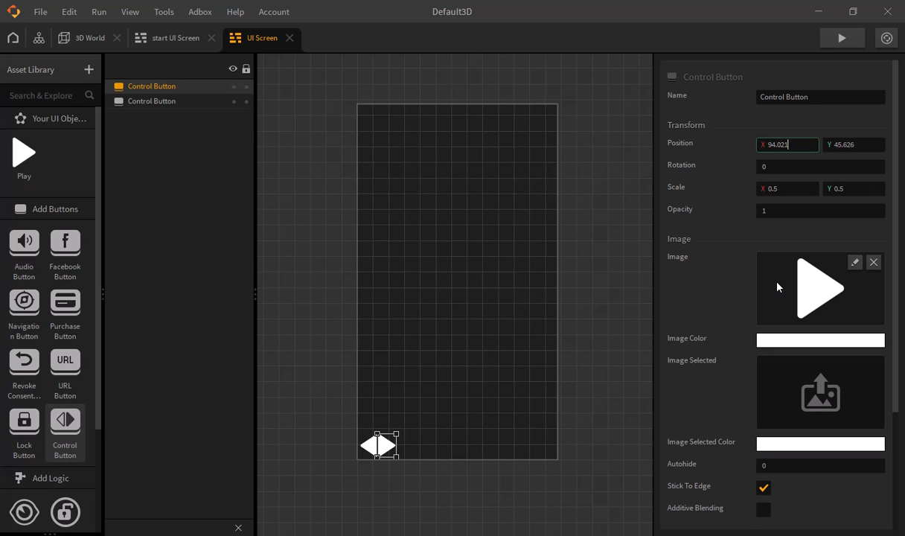
key("BackSpace")
key("BackSpace")
key("BackSpace")
key("BackSpace")
key("BackSpace")
key("BackSpace")
type("100")
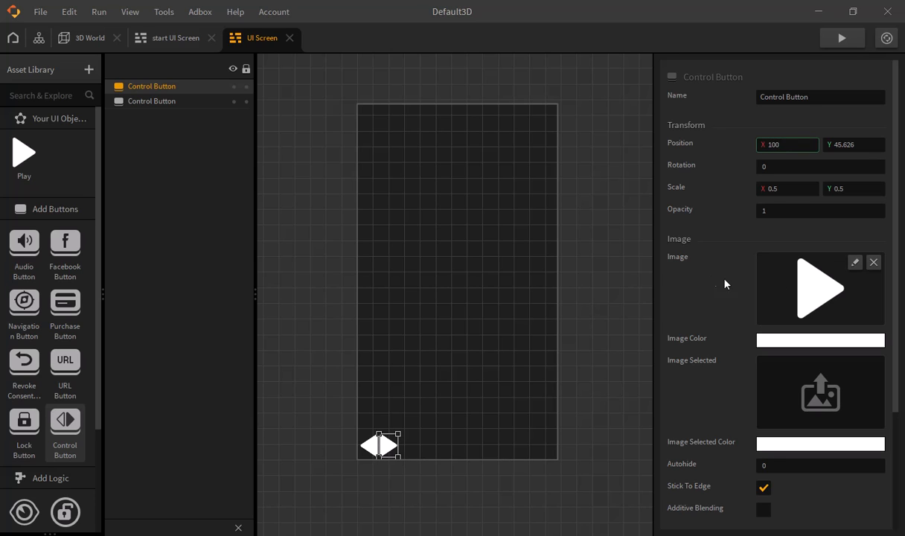
left_click(607, 267)
Rename the right-pointing Control Button as r.
scroll(488, 381, "up", 2)
middle_click_drag(488, 381, 505, 303)
left_click(142, 87)
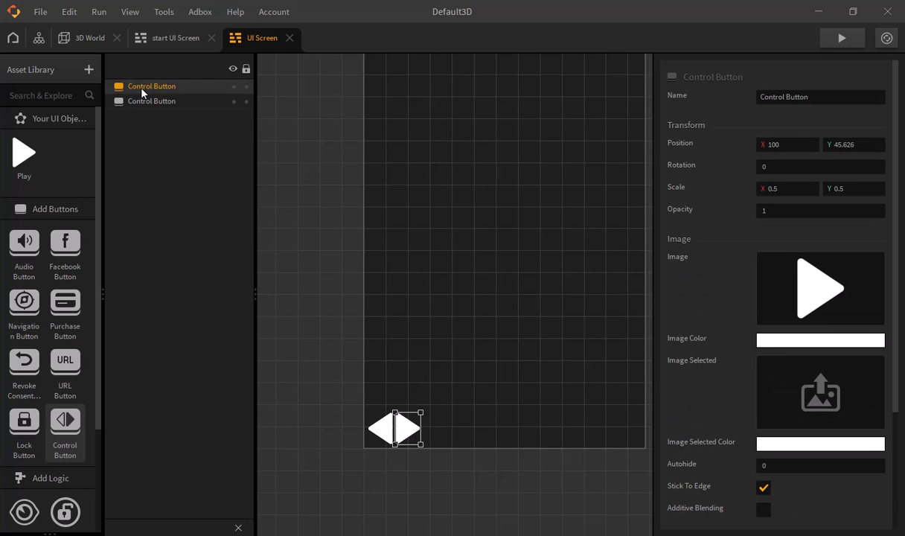
left_click(858, 102)
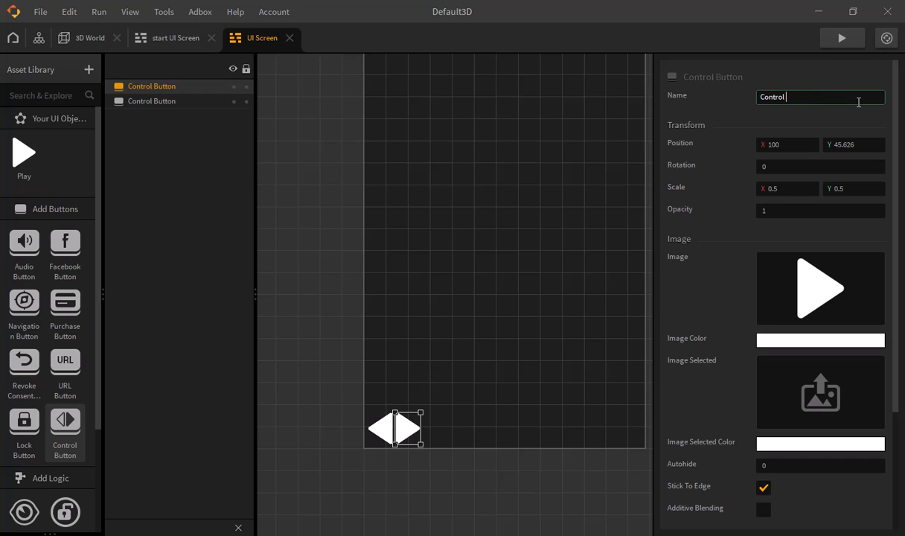
key("BackSpace")
key("BackSpace")
Rename the left-pointing Control Button as l.
left_click(369, 417)
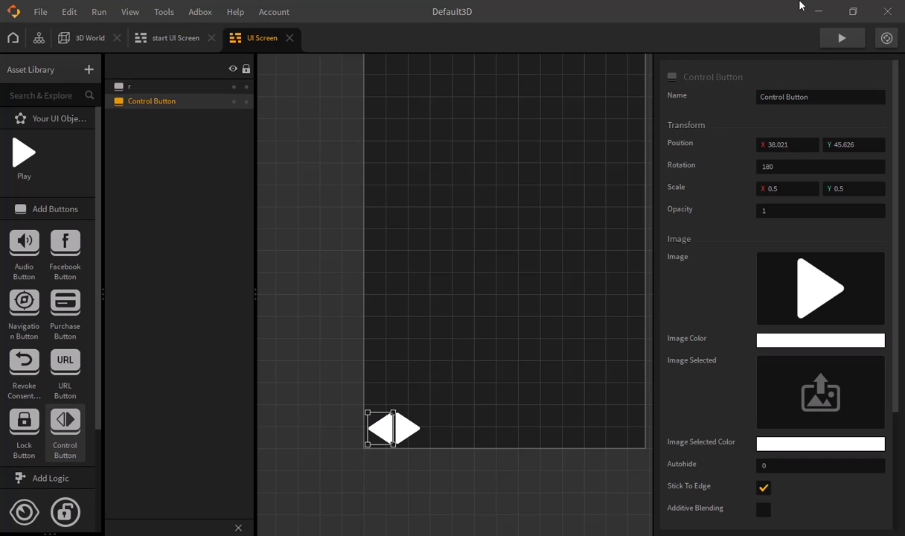
left_click(817, 99)
key("BackSpace")
key("BackSpace")
key("BackSpace")
key("BackSpace")
key("BackSpace")
key("BackSpace")
key("BackSpace")
key("BackSpace")
key("BackSpace")
key("BackSpace")
key("BackSpace")
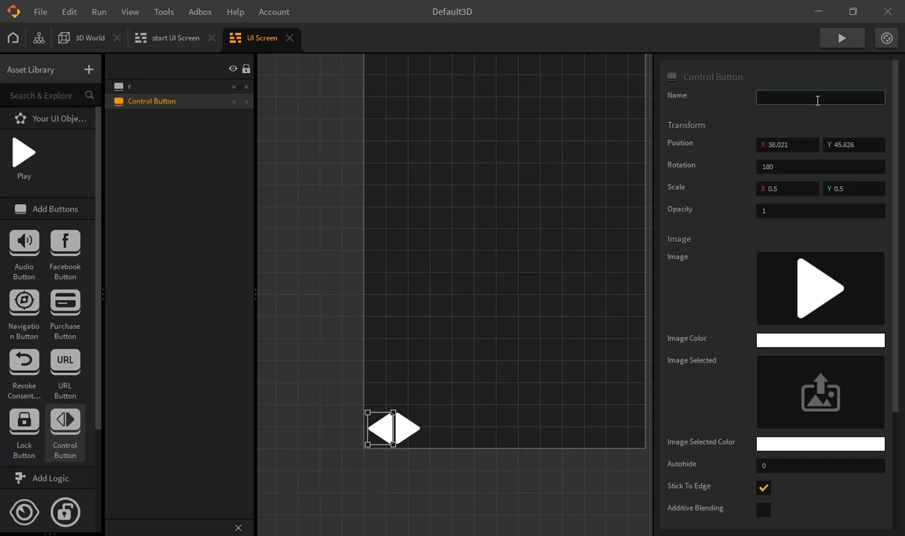
key("Return")
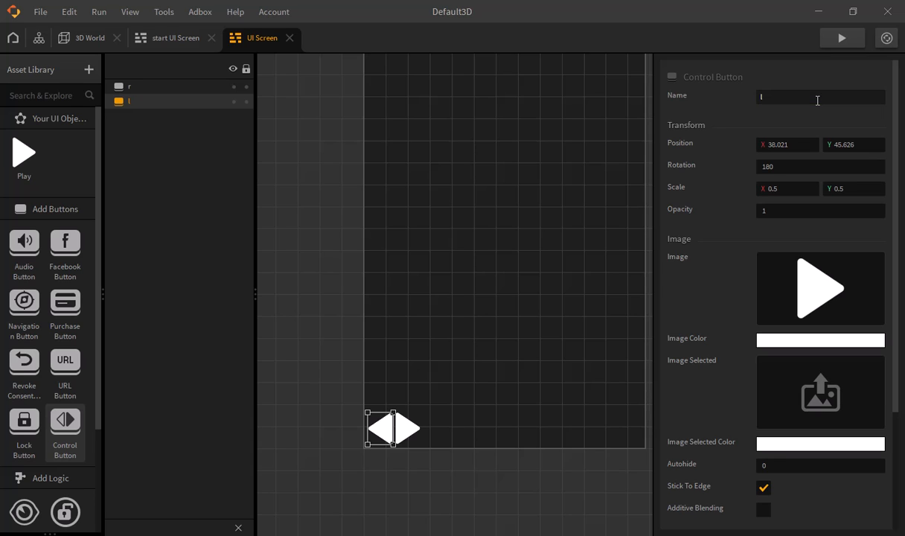
Open the Cube's node map from the 3D World and add a UI Button node found by searching "ui bu".
left_click(80, 41)
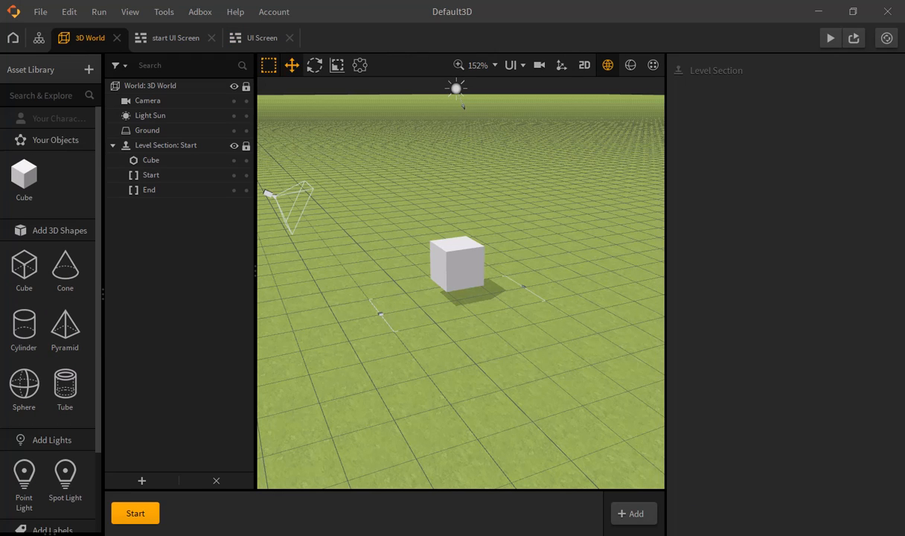
double_click(22, 185)
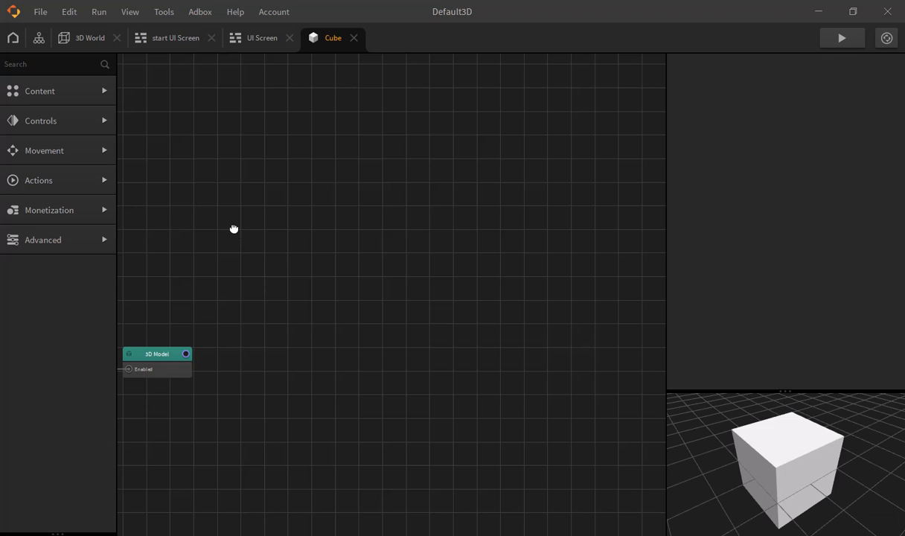
left_click_drag(233, 226, 406, 220)
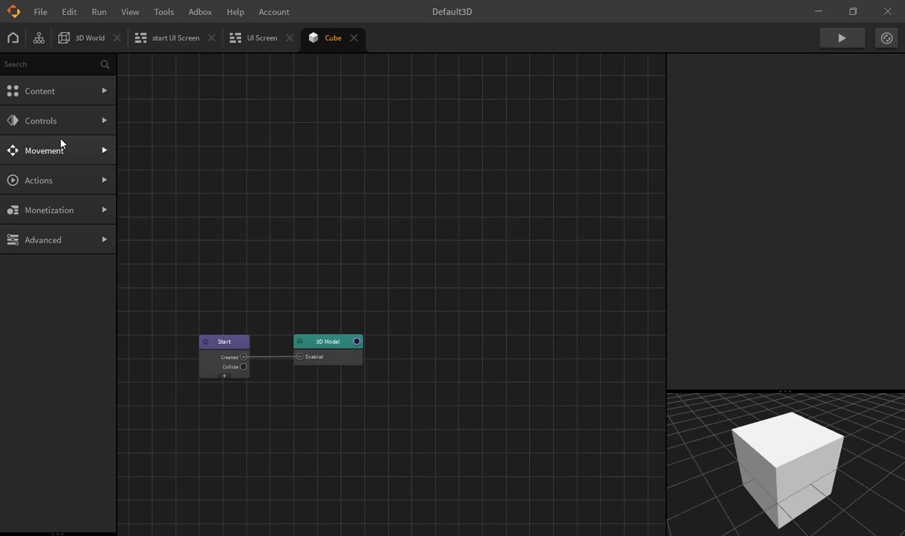
left_click(90, 57)
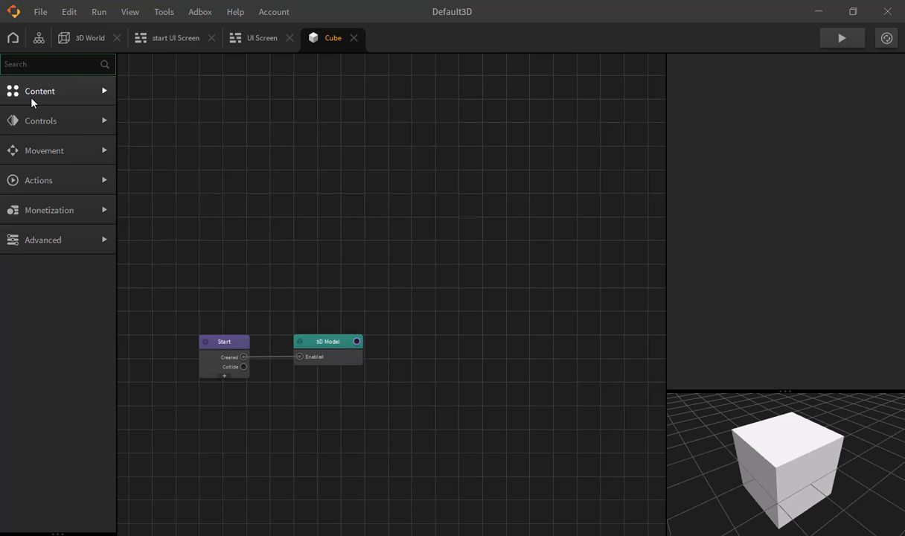
type("ui bu")
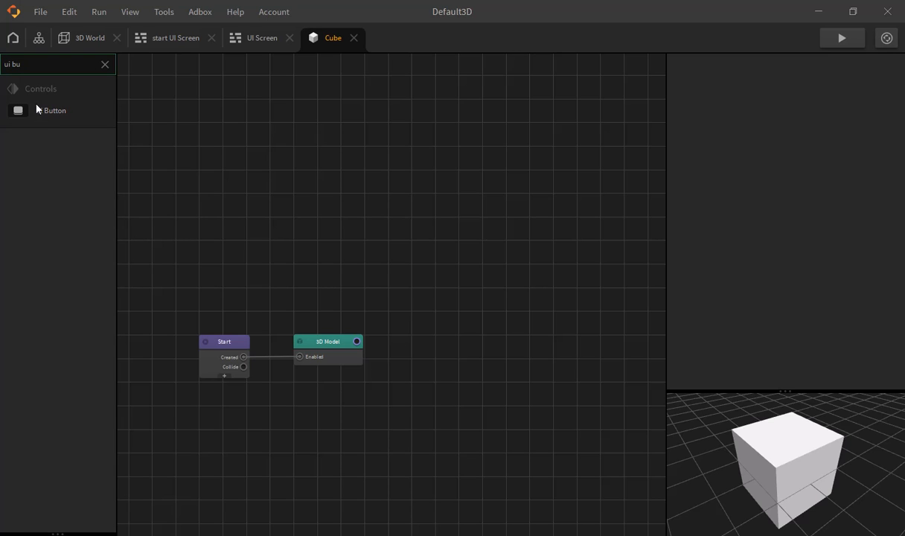
left_click_drag(62, 124, 137, 144)
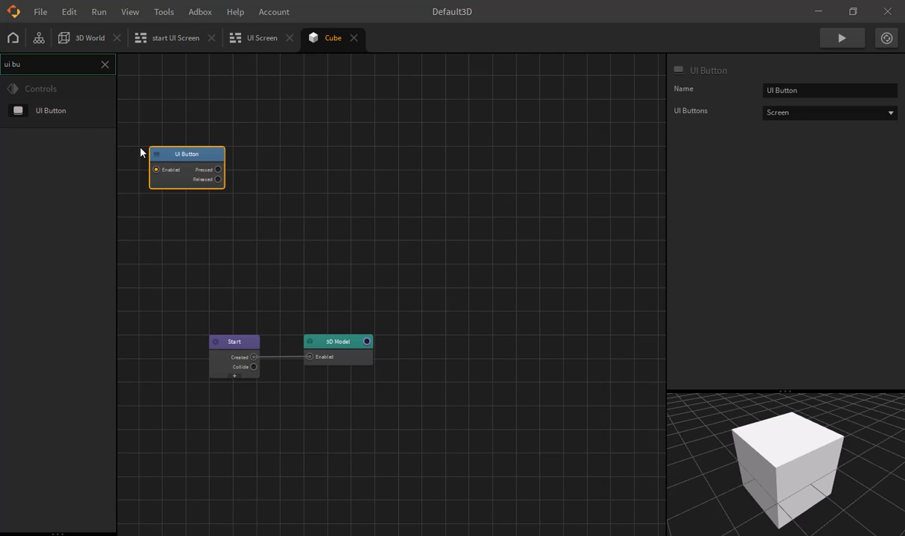
left_click(105, 64)
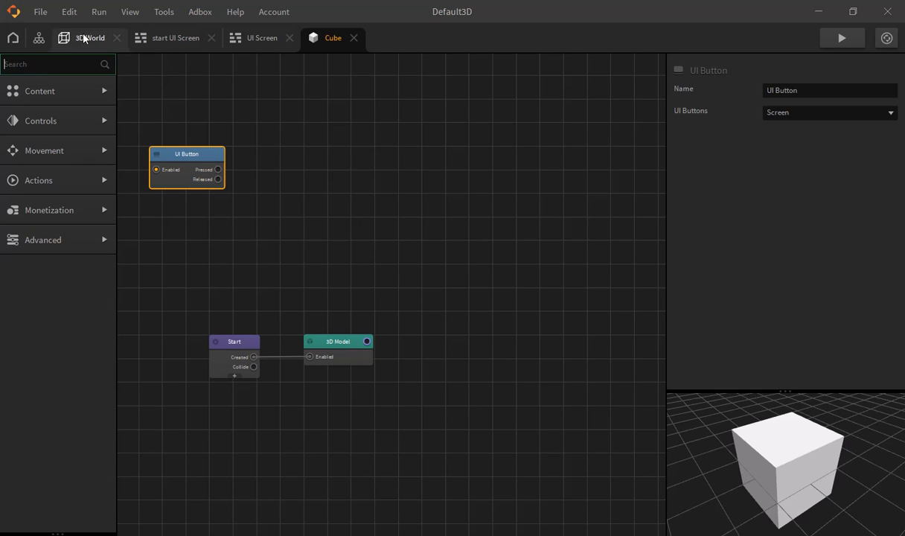
Check the button names on the UI Screen and assign button l to the Cube's UI Button node.
left_click(147, 41)
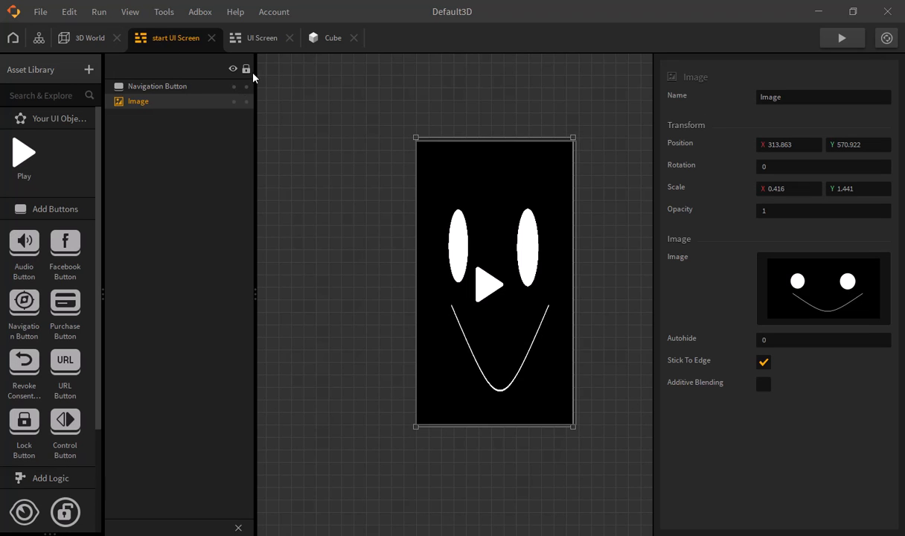
left_click(251, 43)
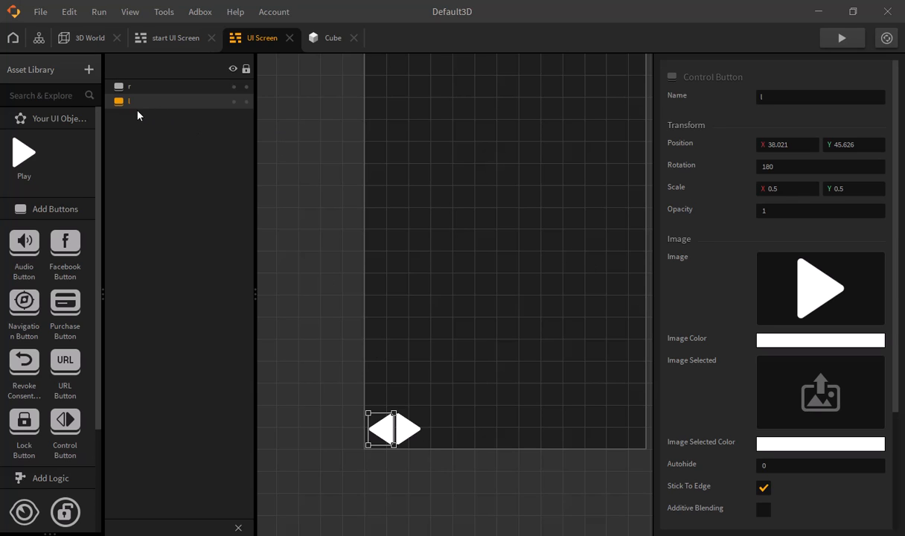
left_click(326, 51)
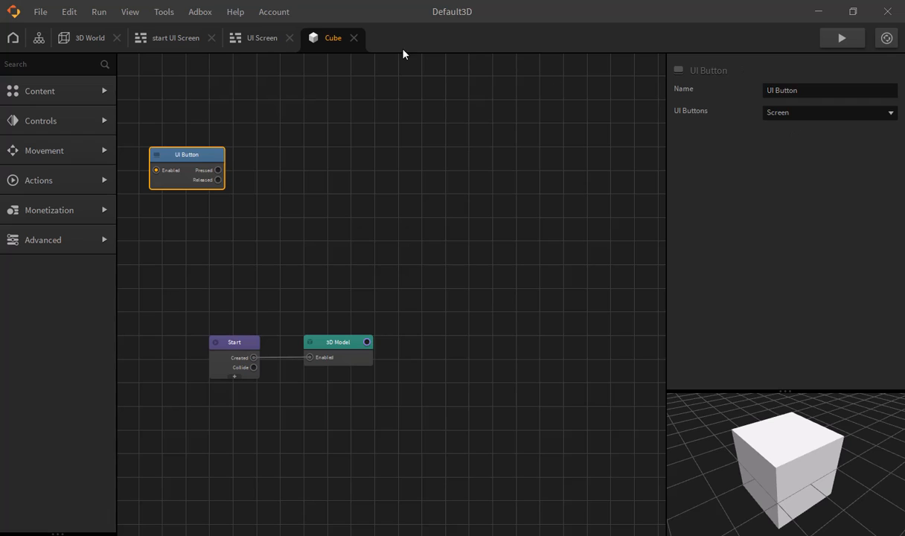
left_click(787, 114)
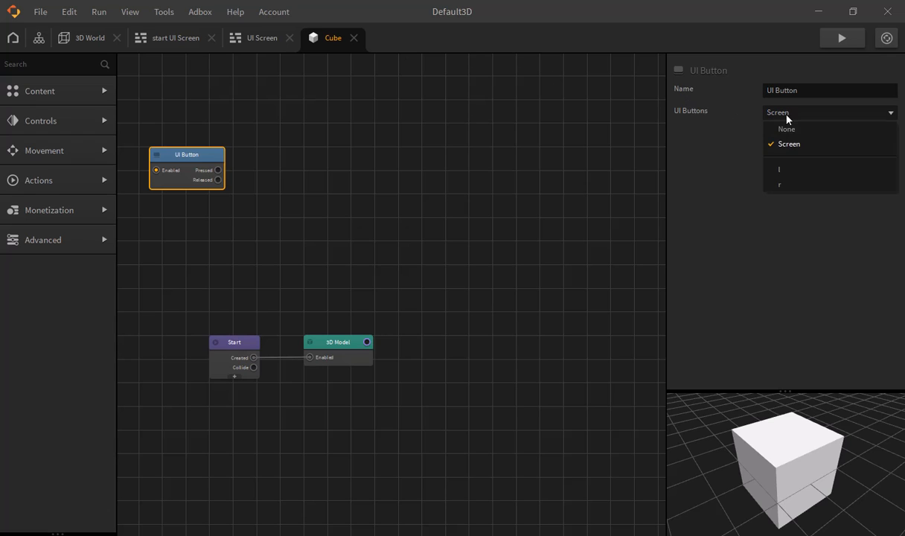
left_click(784, 170)
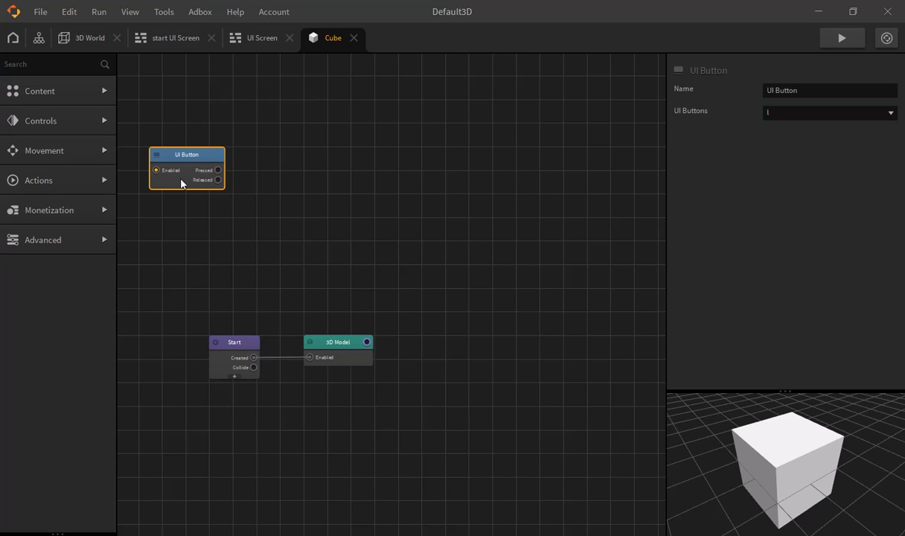
Duplicate the UI Button node, assign button r to the copy, and connect both nodes' Enabled inputs to Start's Created output.
key("ctrl+d")
left_click_drag(235, 172, 255, 362)
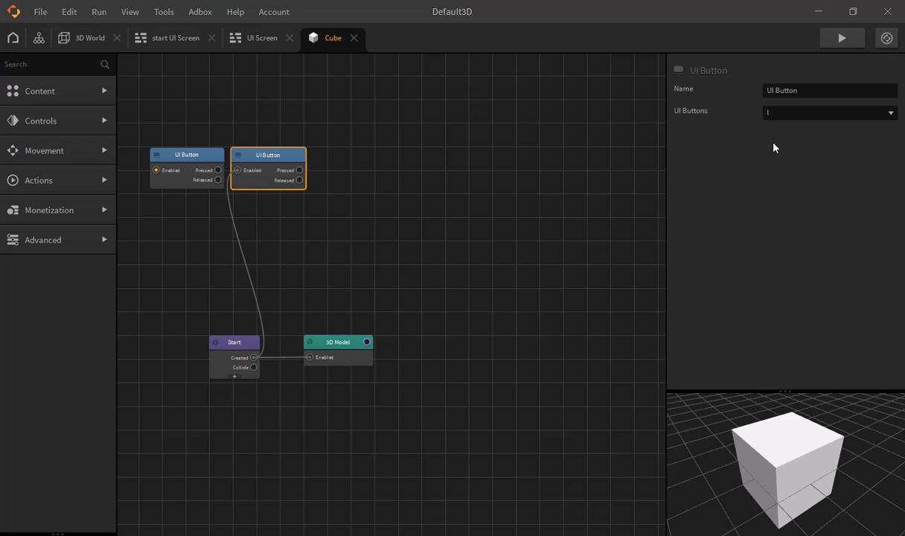
left_click(787, 113)
left_click(779, 185)
left_click_drag(155, 170, 242, 343)
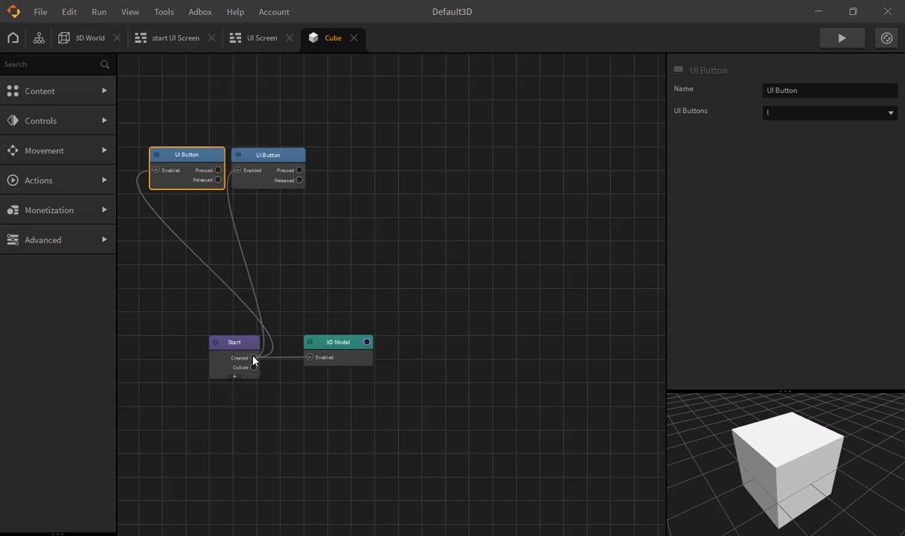
Check the Cube's axes in the 3D World, and add a Move node found by searching "move" to the Cube's node map.
left_click(78, 38)
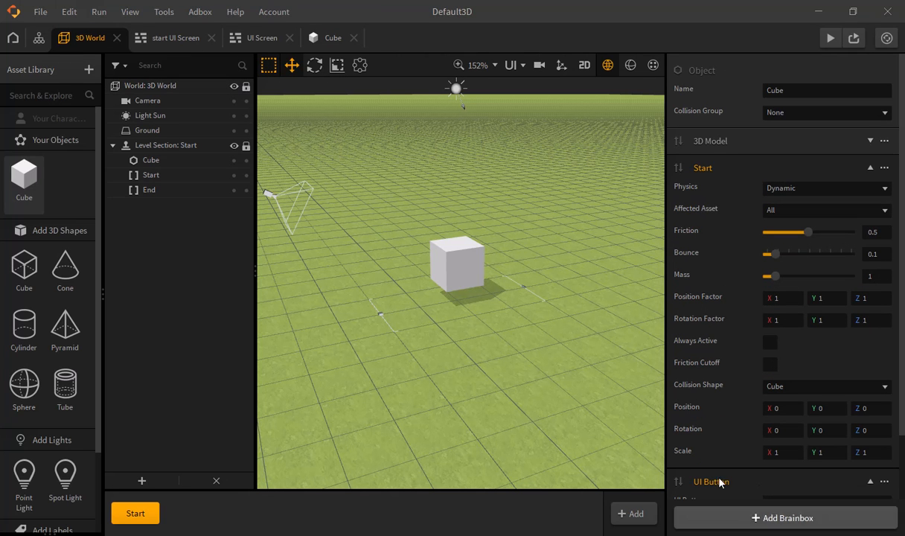
left_click(444, 266)
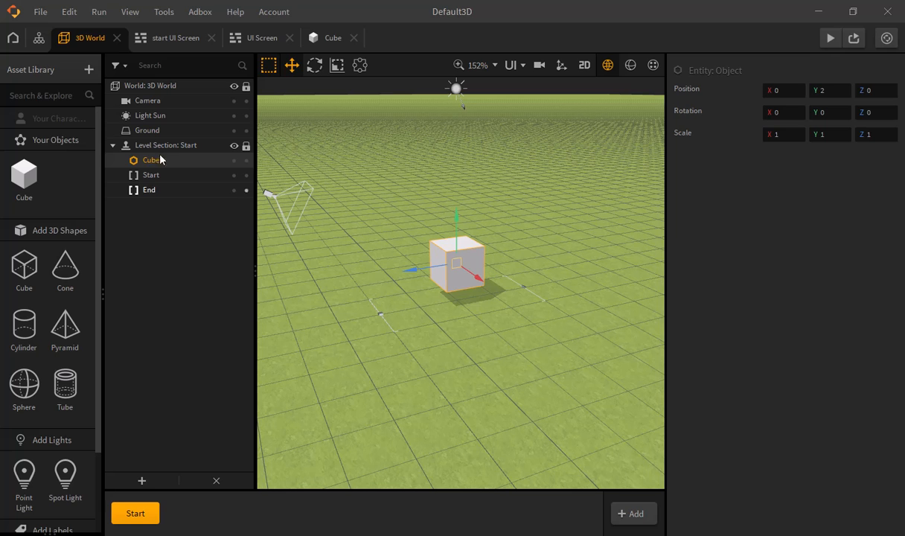
left_click(331, 38)
left_click(85, 43)
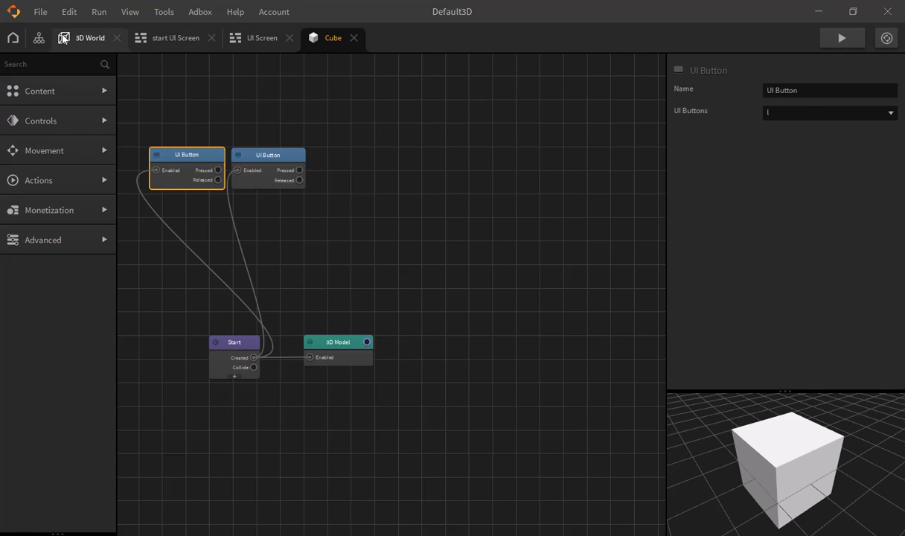
left_click(312, 36)
left_click(77, 60)
type("m")
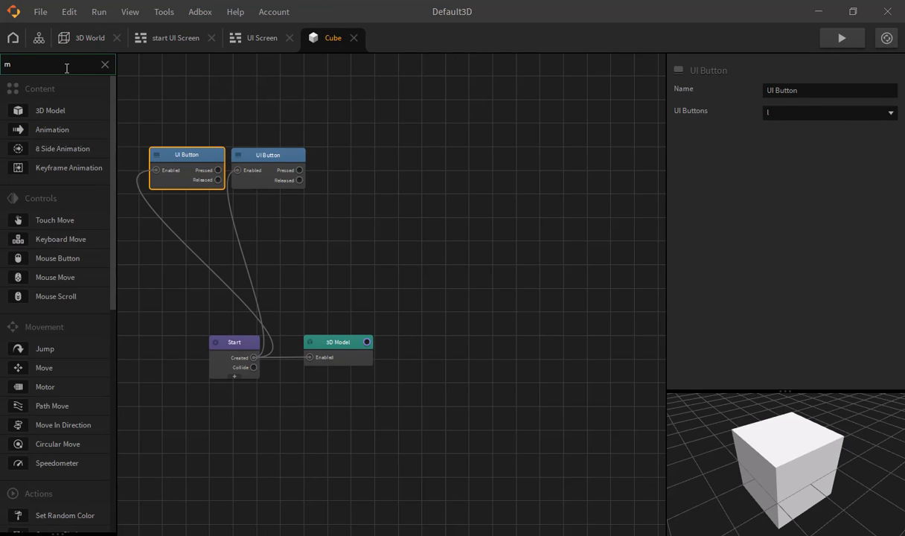
type("ove")
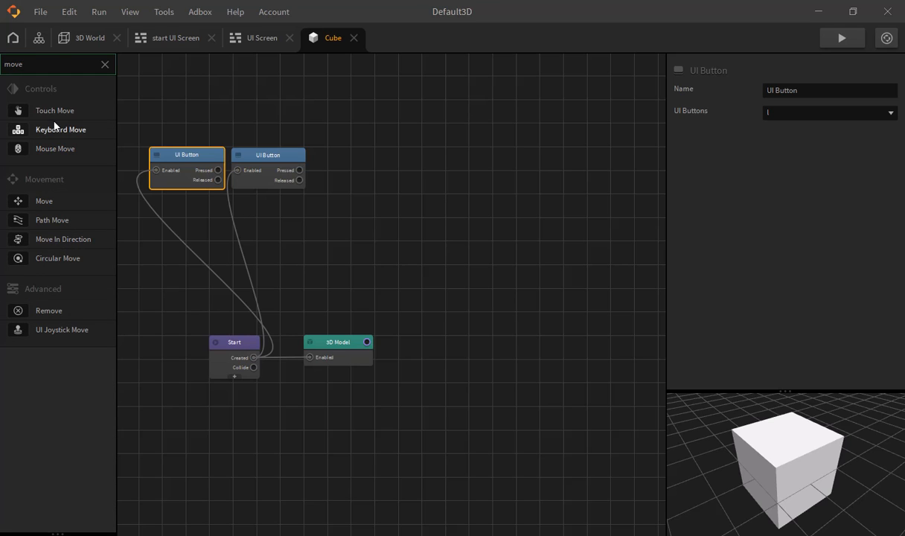
left_click_drag(45, 201, 402, 157)
left_click(105, 64)
Set the Move node's speed to 0 on Z and 5 on X.
left_click(820, 146)
key("BackSpace")
key("BackSpace")
key("BackSpace")
type("0")
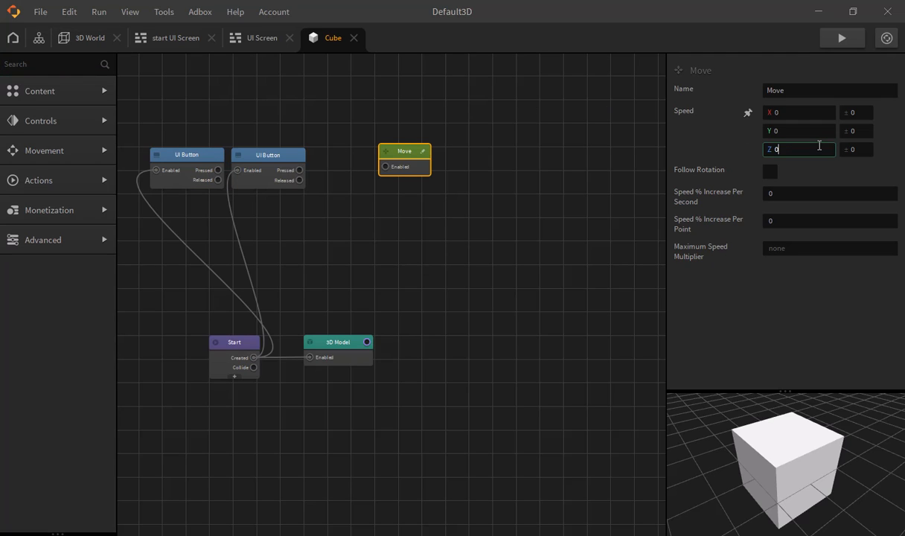
left_click(835, 113)
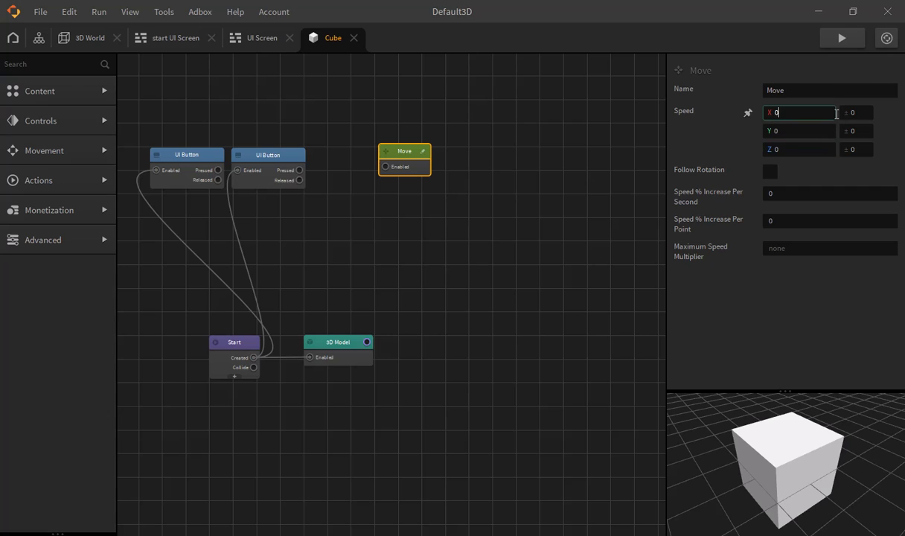
key("BackSpace")
type("5")
Duplicate the Move node and set the copy's X speed to -5.
left_click(386, 163)
key("ctrl+d")
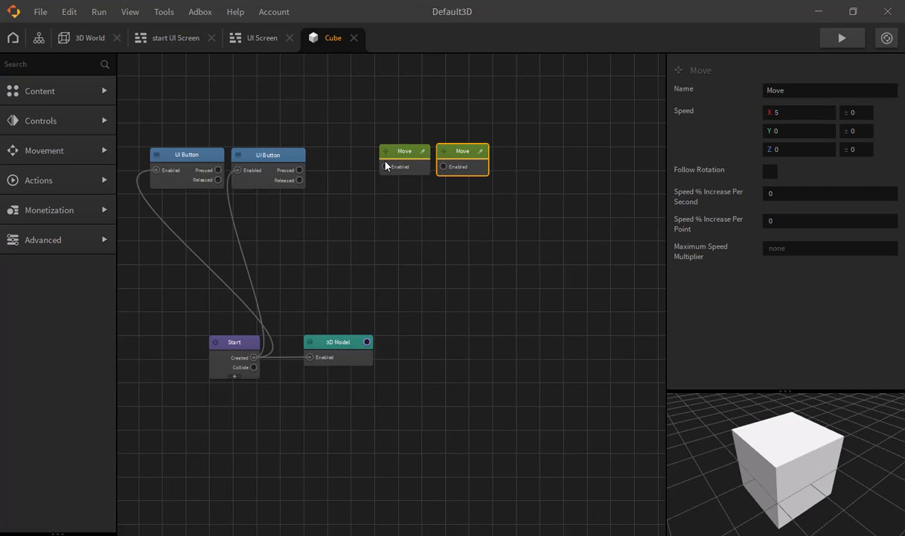
left_click(774, 111)
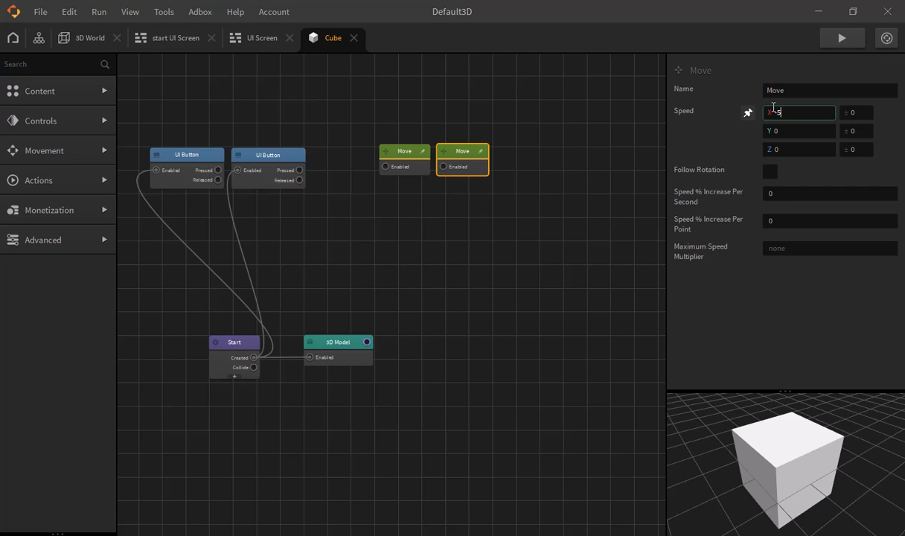
Connect button l's Pressed output to the Move node with X -5 and button r's Pressed output to the one with X 5.
left_click_drag(445, 166, 301, 174)
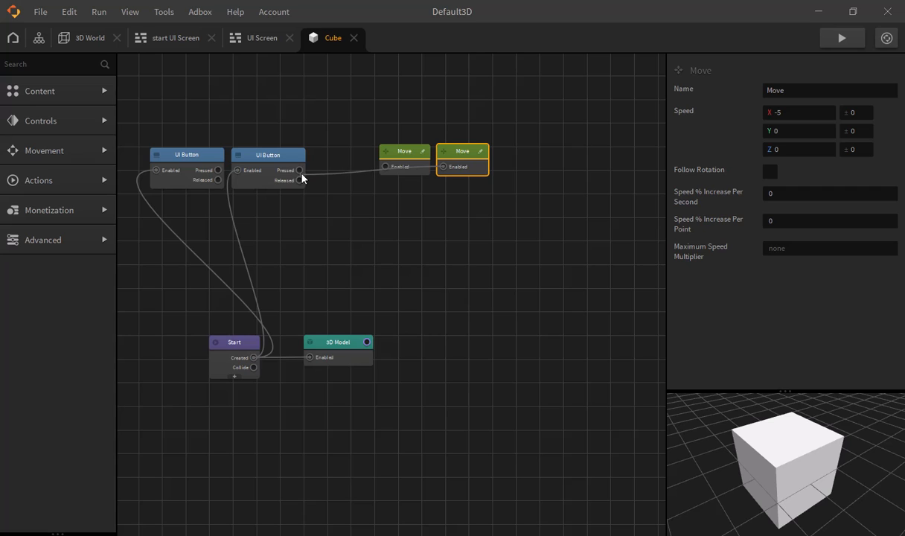
left_click_drag(219, 171, 399, 170)
left_click(398, 153)
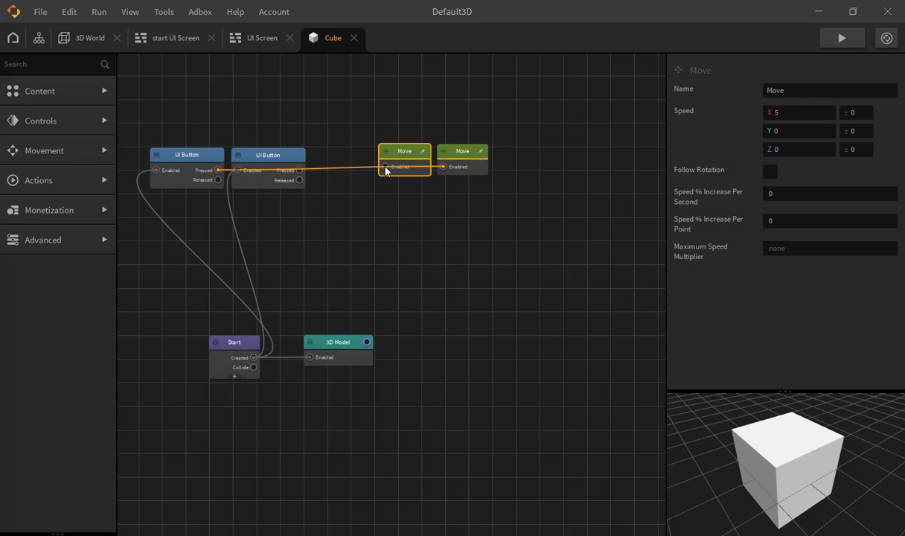
left_click_drag(385, 172, 444, 167)
left_click_drag(386, 161, 299, 171)
left_click(333, 138)
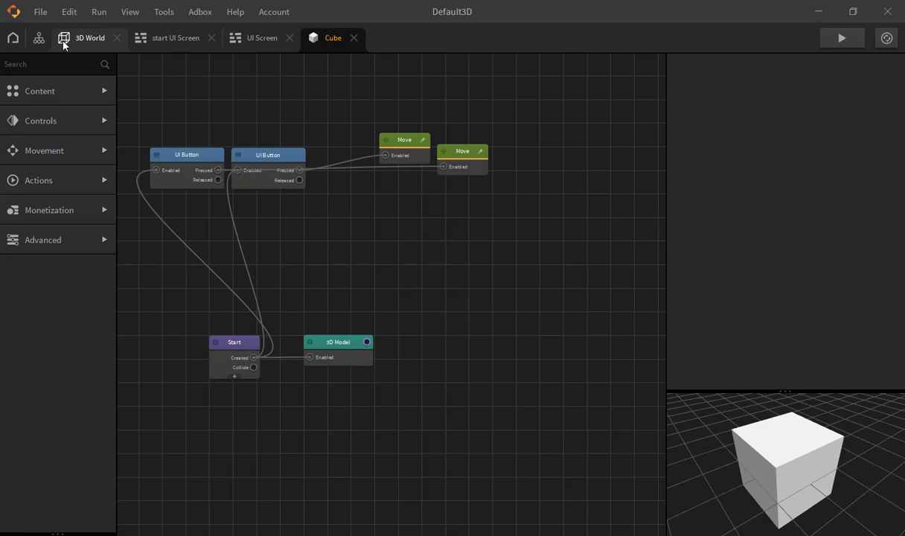
Add a Sphere from the 3D shapes to the project's objects in the 3D World, with collision group Enemy.
left_click(63, 42)
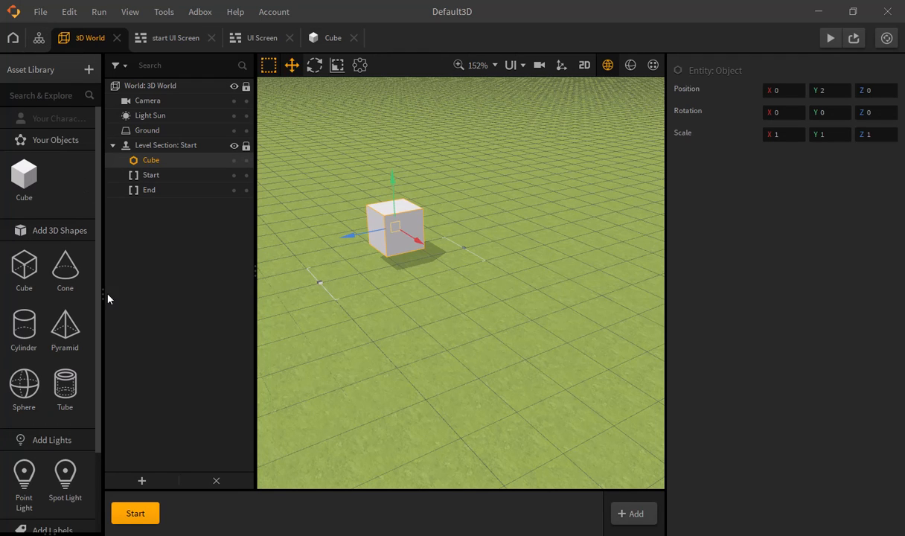
left_click_drag(8, 382, 687, 148)
left_click(806, 115)
left_click(801, 159)
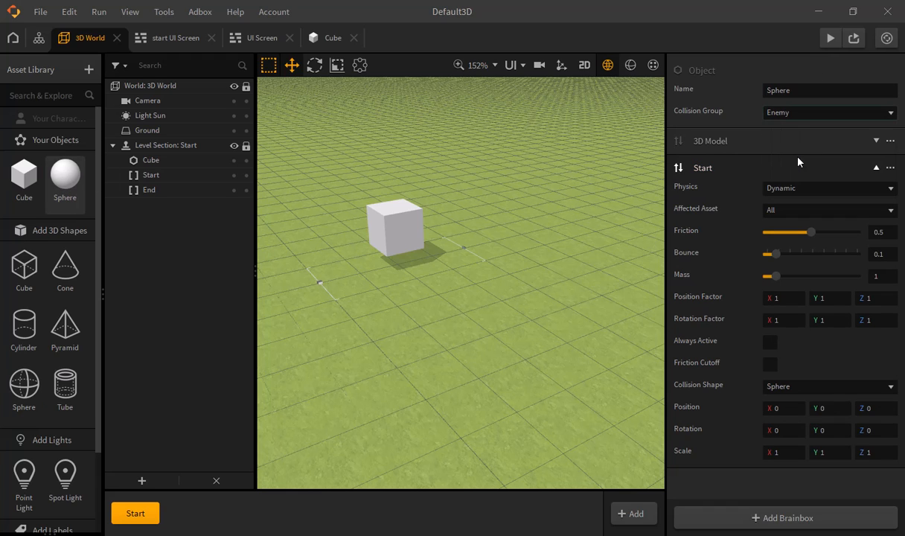
Set the Sphere's 3D Model color to red (#ff0000).
left_click(739, 144)
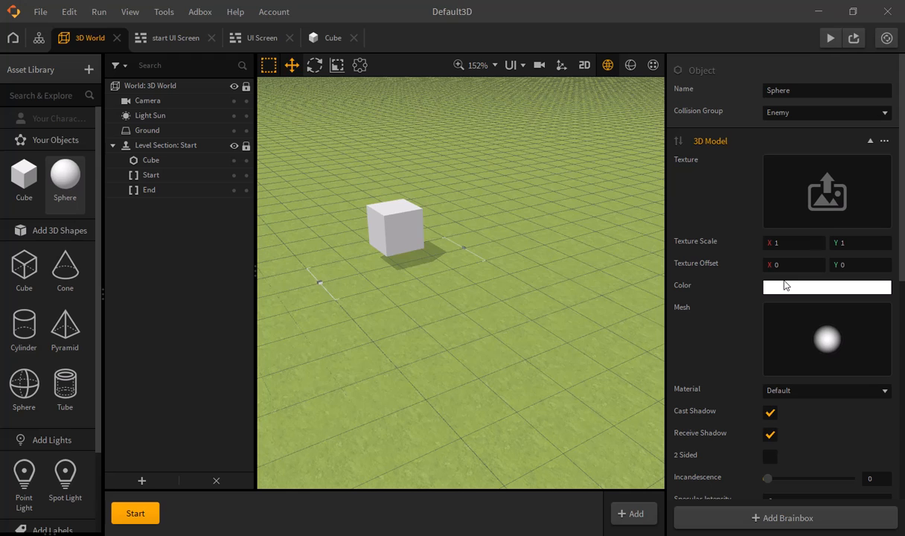
left_click(785, 285)
left_click(328, 203)
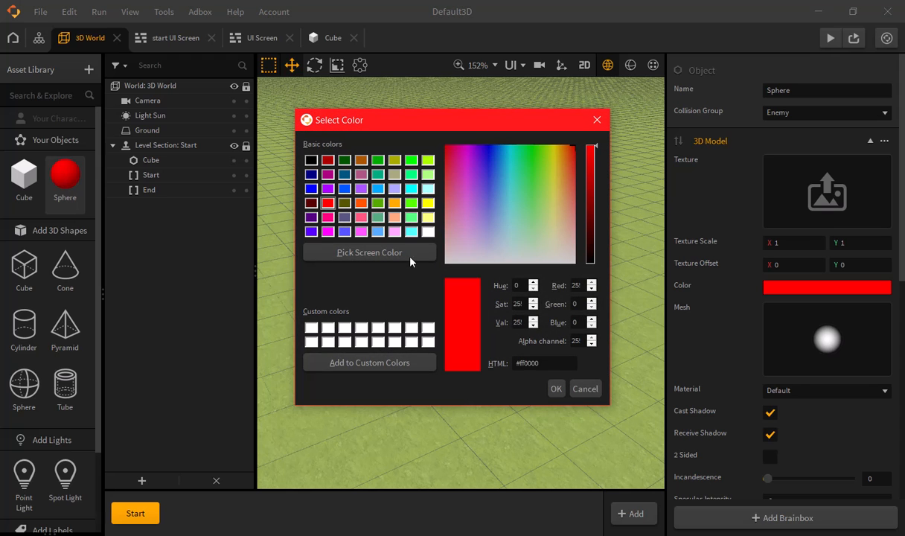
left_click(556, 389)
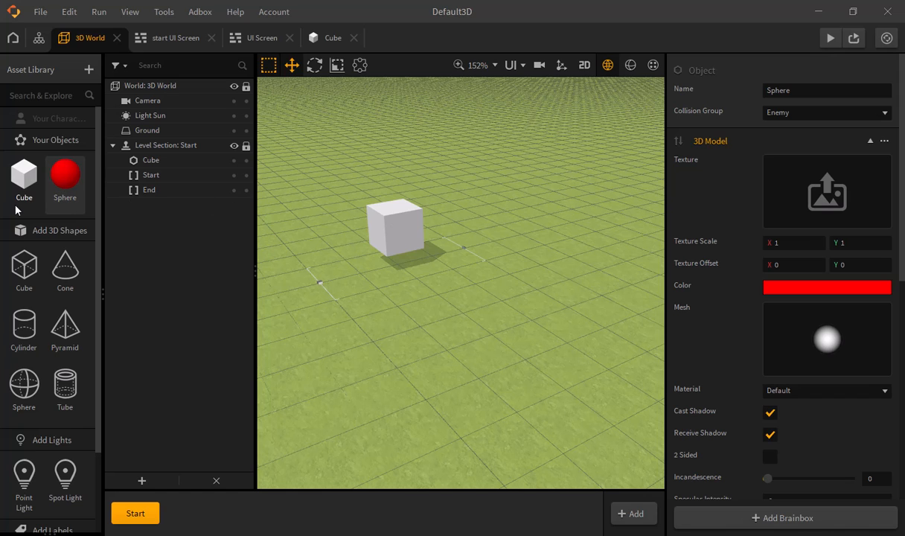
Open the Cube's node map and add an If Collide node found by searching "if".
double_click(23, 174)
left_click(63, 58)
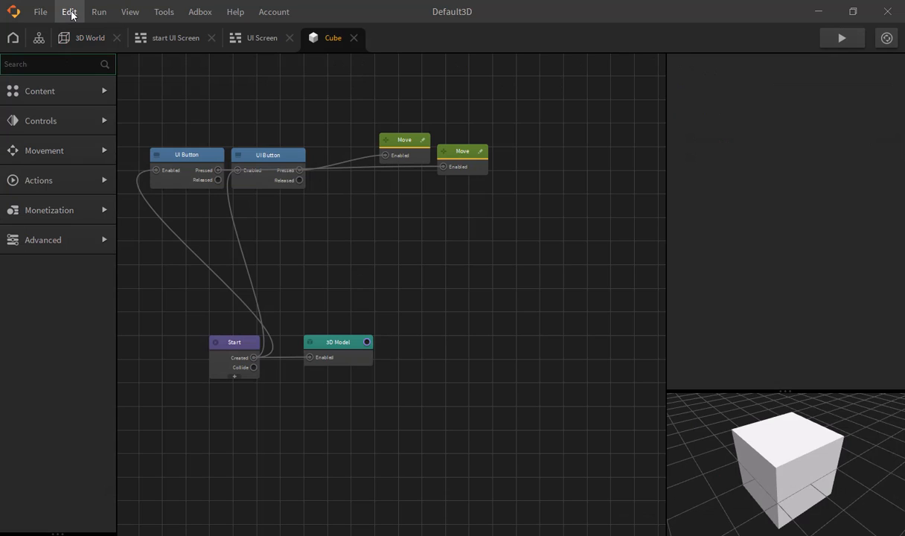
type("if")
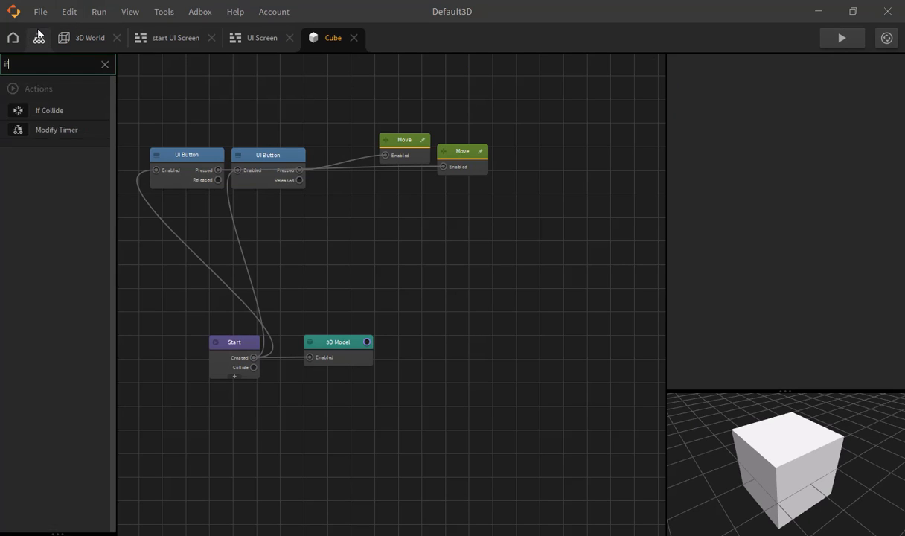
left_click_drag(66, 111, 353, 194)
Add a Defeat node found by searching "def" and connect its Enabled input to If Collide's Collide output.
key("BackSpace")
key("BackSpace")
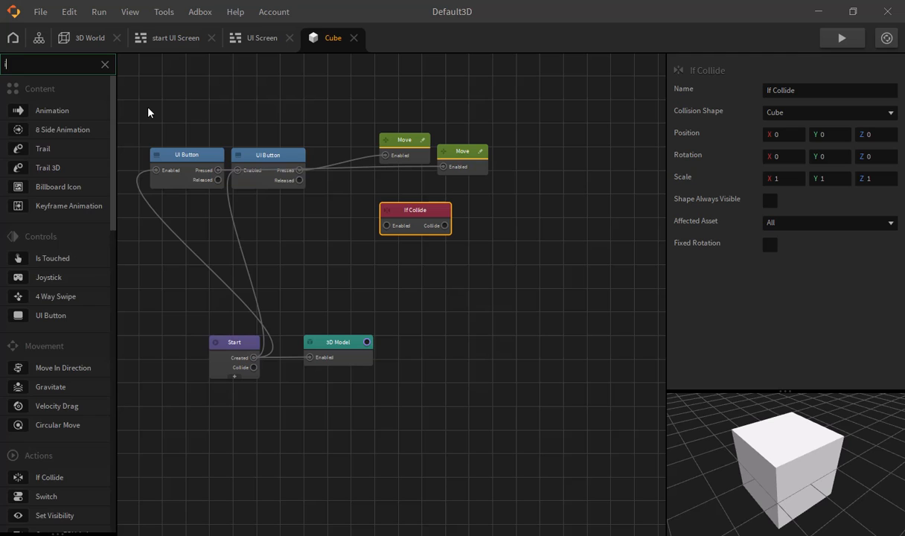
type("dea")
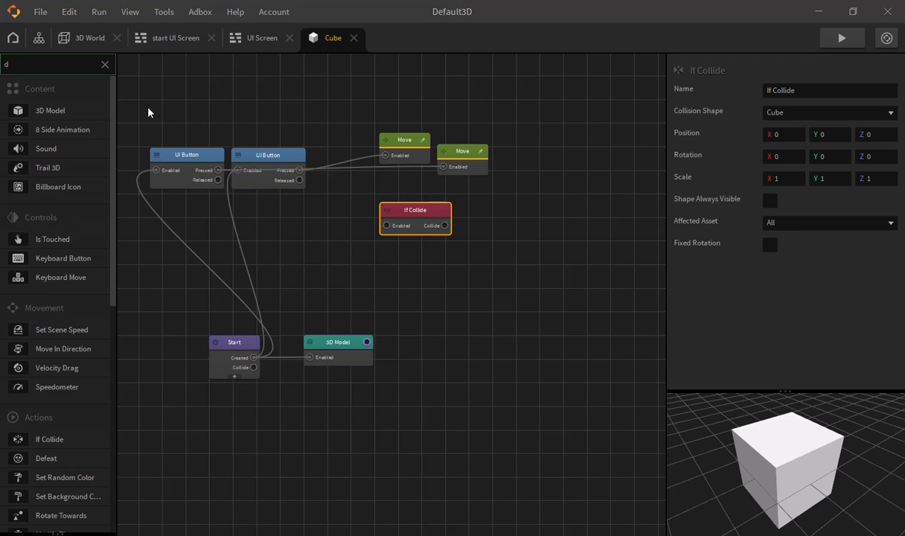
type("ae")
key("BackSpace")
key("BackSpace")
type("ef")
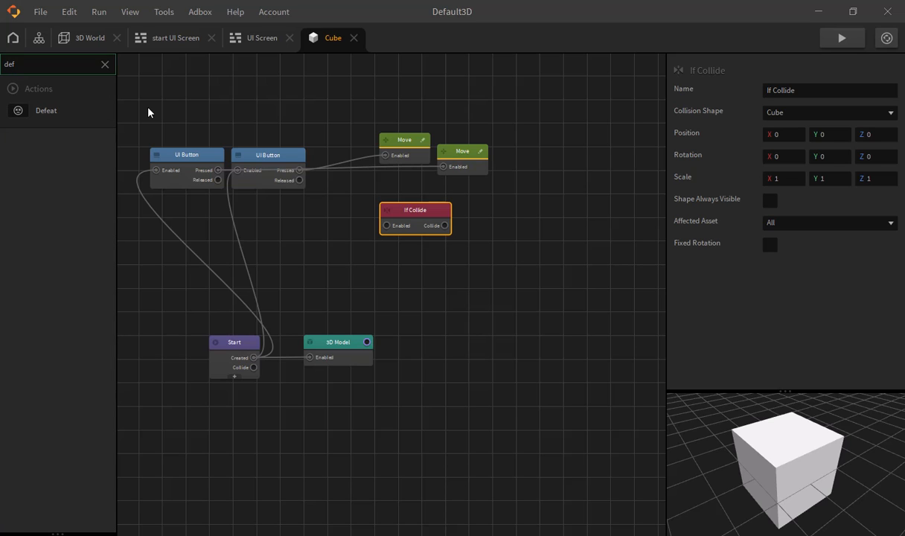
left_click_drag(87, 112, 446, 225)
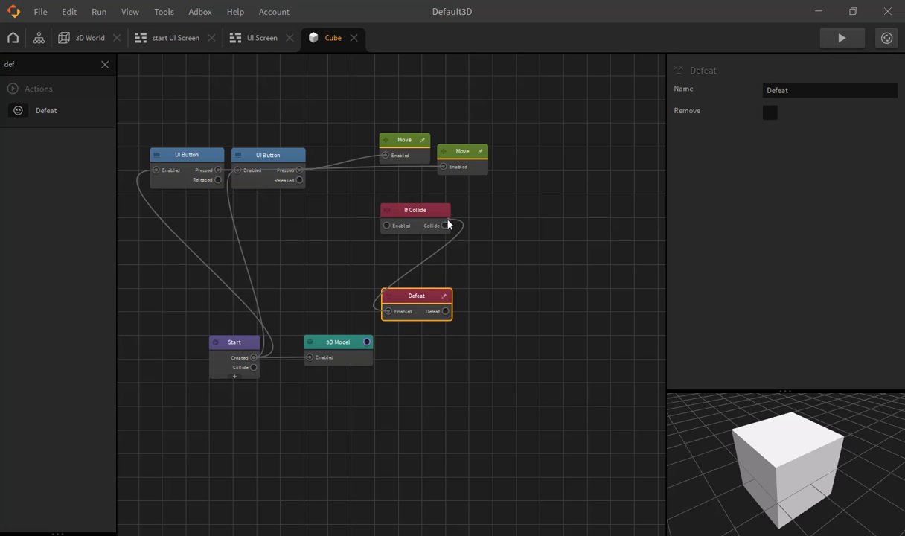
Connect If Collide's Enabled input to Start's Created output and set its Affected Asset to Sphere.
left_click_drag(384, 226, 359, 259)
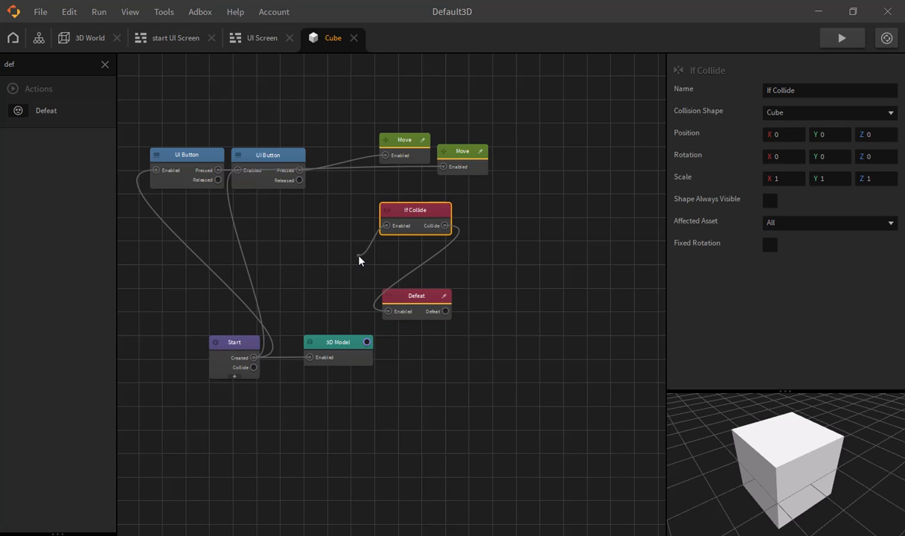
left_click_drag(309, 308, 255, 364)
left_click(417, 298)
left_click(413, 231)
left_click(842, 222)
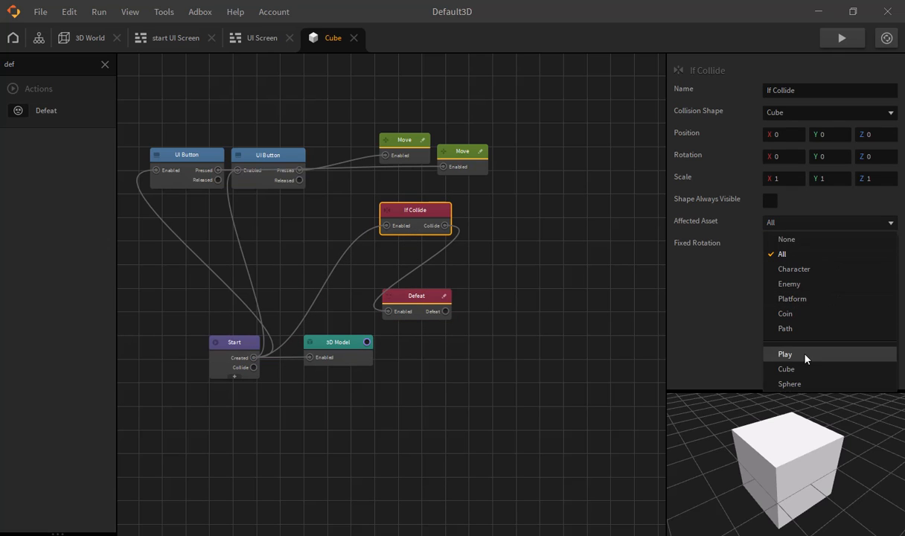
left_click(790, 384)
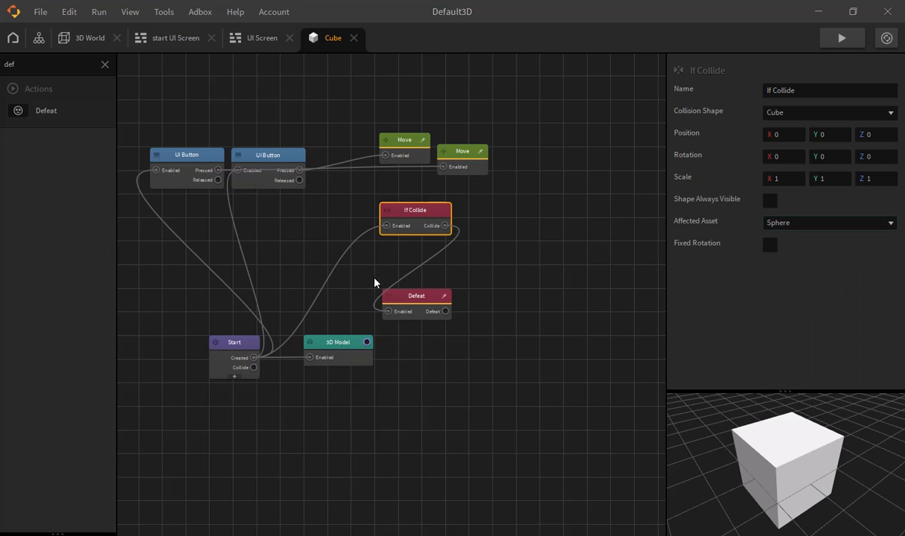
Add an Event node found by searching "eve" and connect its GameOver input to the Defeat node's Defeat output.
left_click(418, 311)
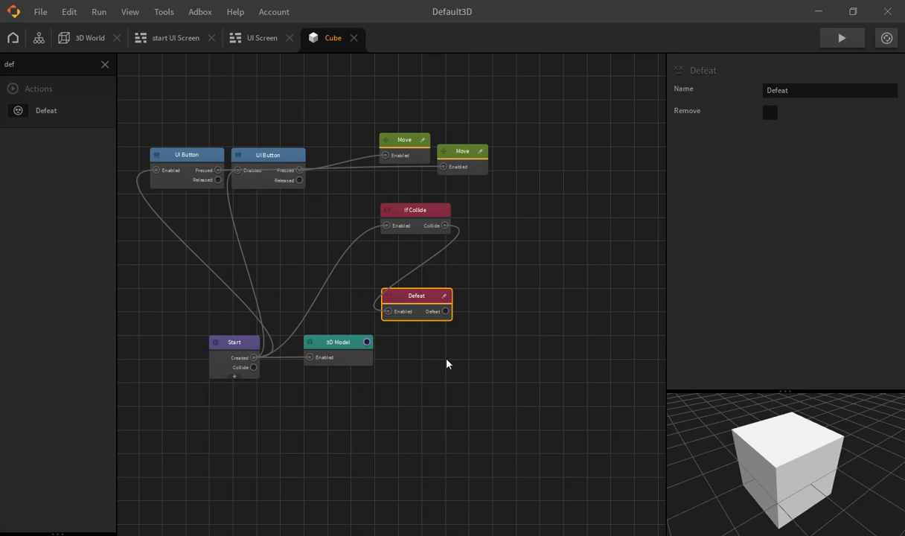
left_click(109, 66)
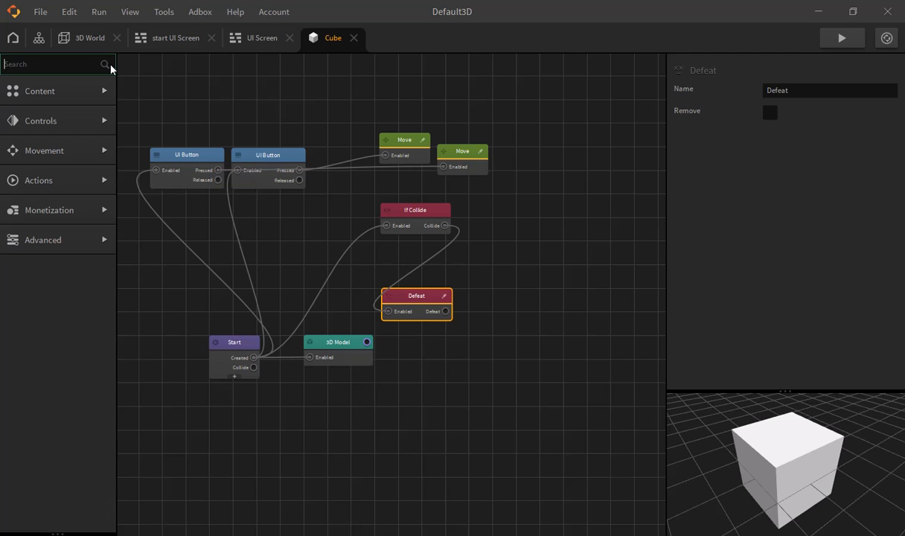
type("eve")
left_click_drag(80, 111, 519, 322)
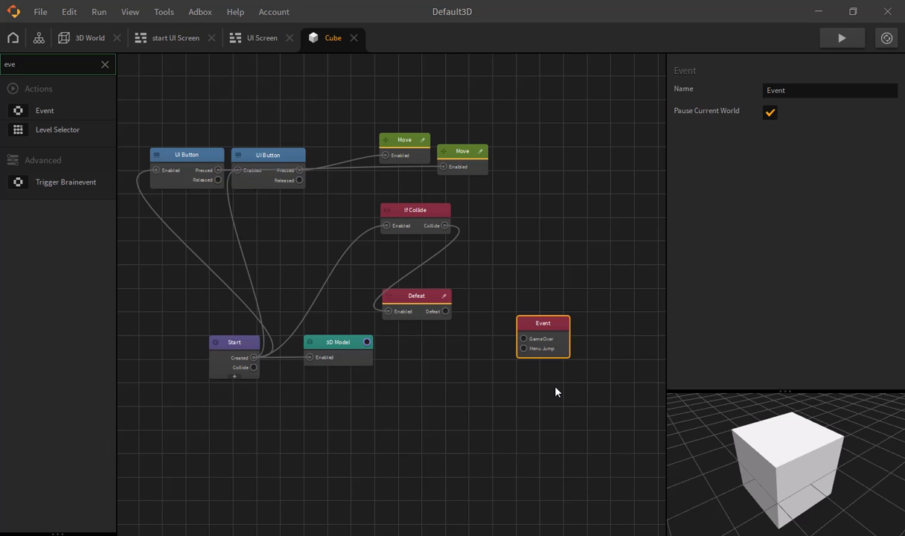
left_click_drag(523, 339, 451, 319)
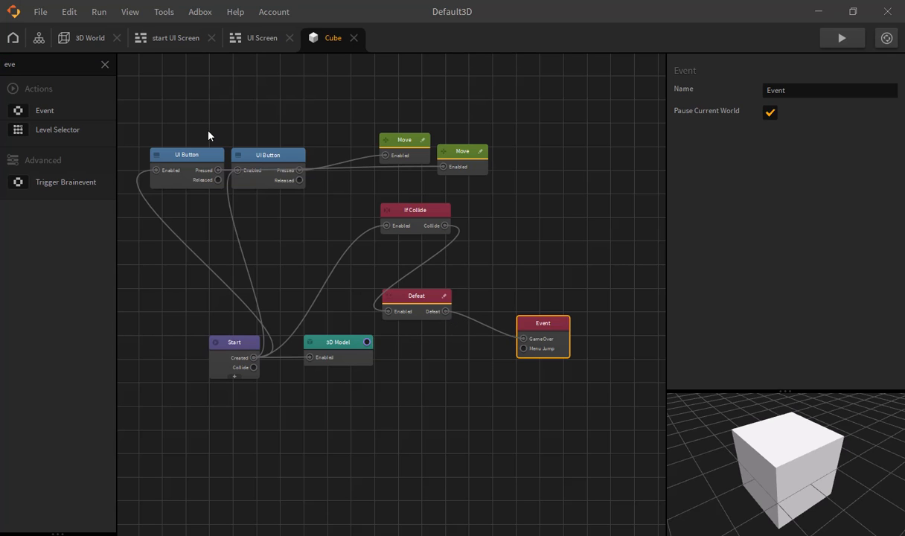
Rename the UI Screen node connected to the 3D World as game UI Screen and open that screen.
left_click(248, 37)
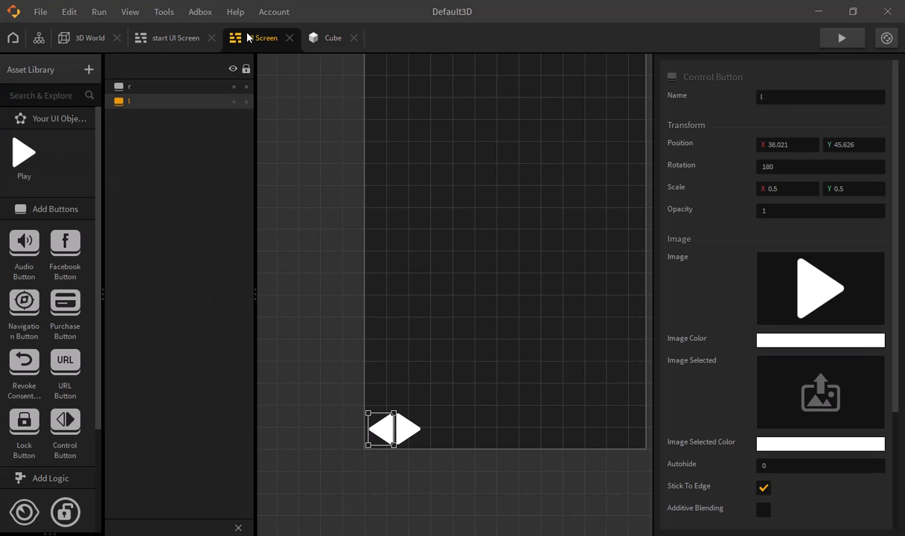
left_click(39, 38)
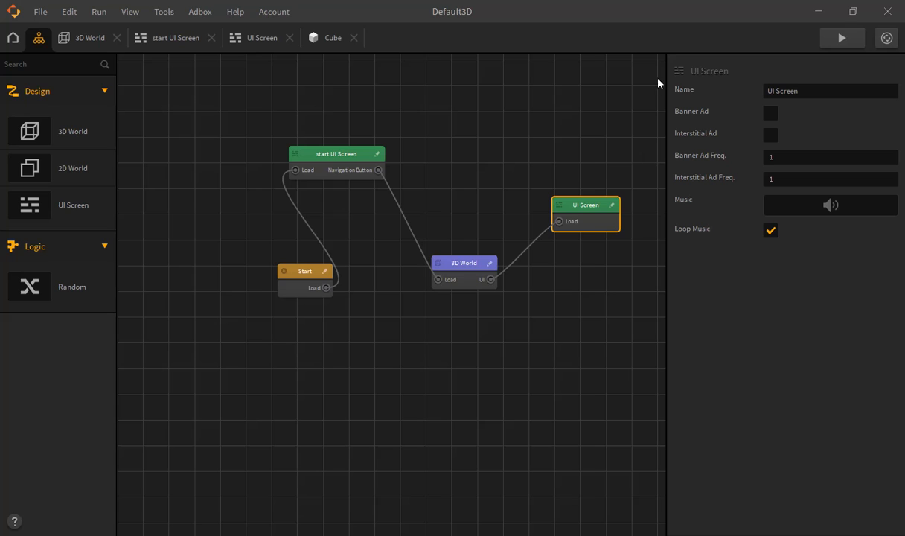
left_click(765, 91)
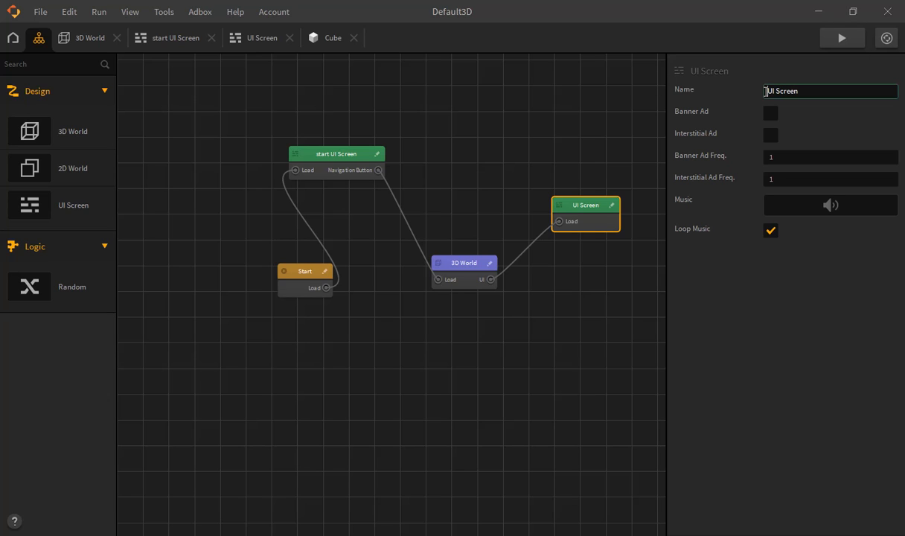
type("game")
key("Return")
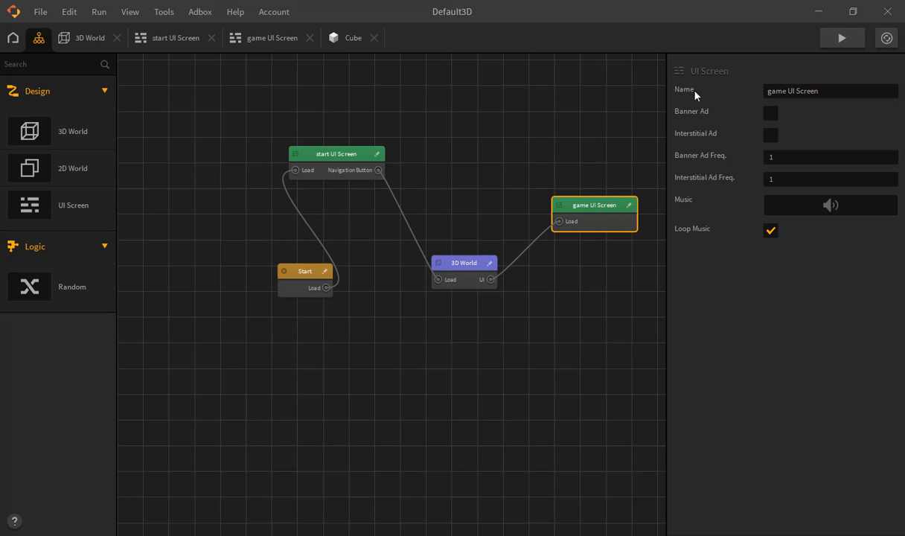
left_click(274, 36)
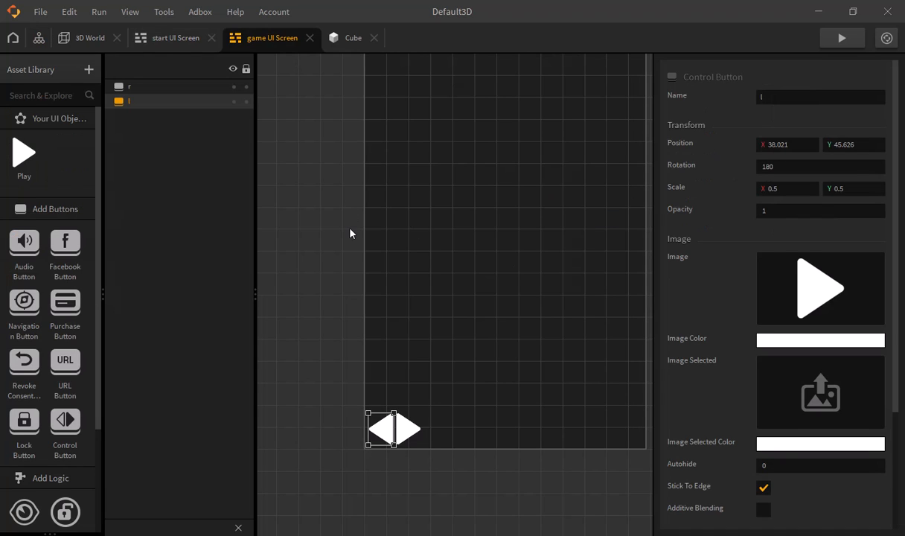
Add an Event Observer to the game UI Screen and place it just above the screen frame.
scroll(596, 273, "up", 1)
middle_click_drag(597, 273, 595, 339)
scroll(579, 336, "down", 1)
scroll(596, 340, "down", 1)
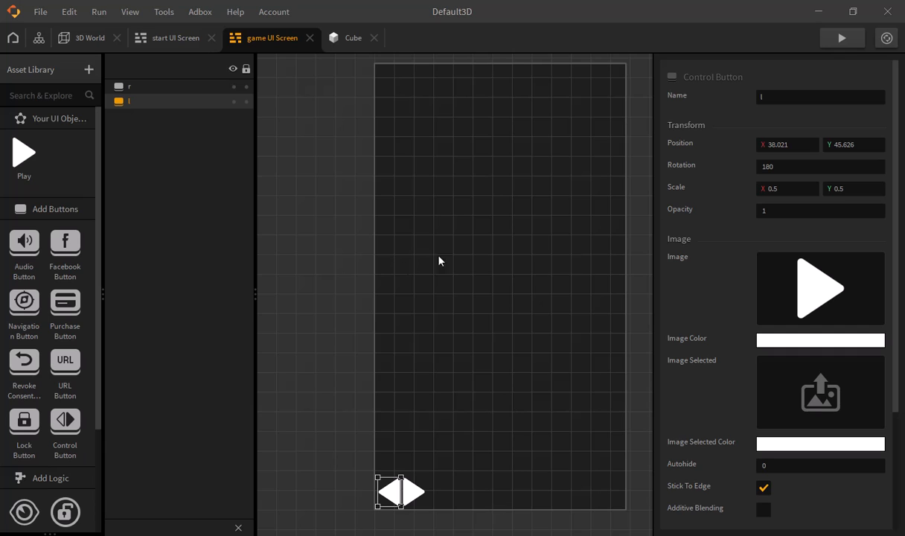
scroll(45, 402, "down", 1)
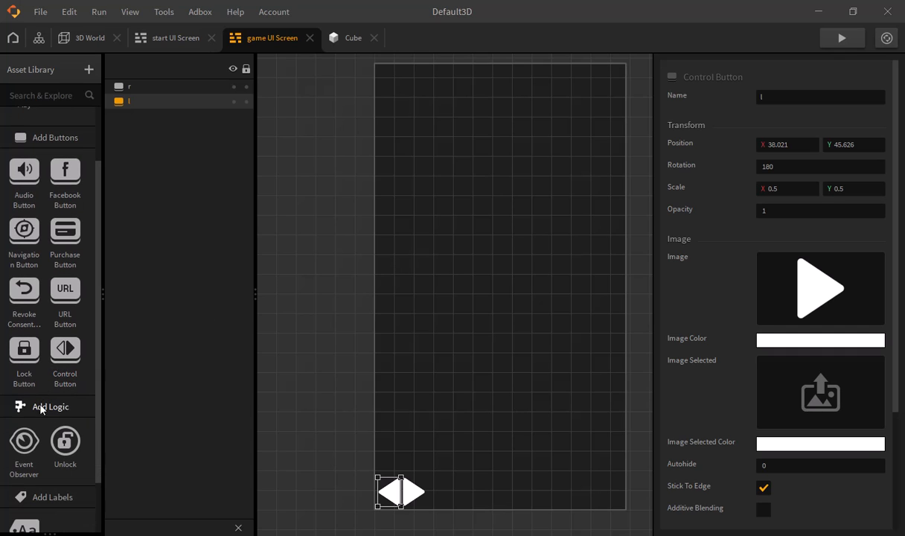
left_click_drag(21, 466, 479, 118)
middle_click_drag(508, 100, 523, 291)
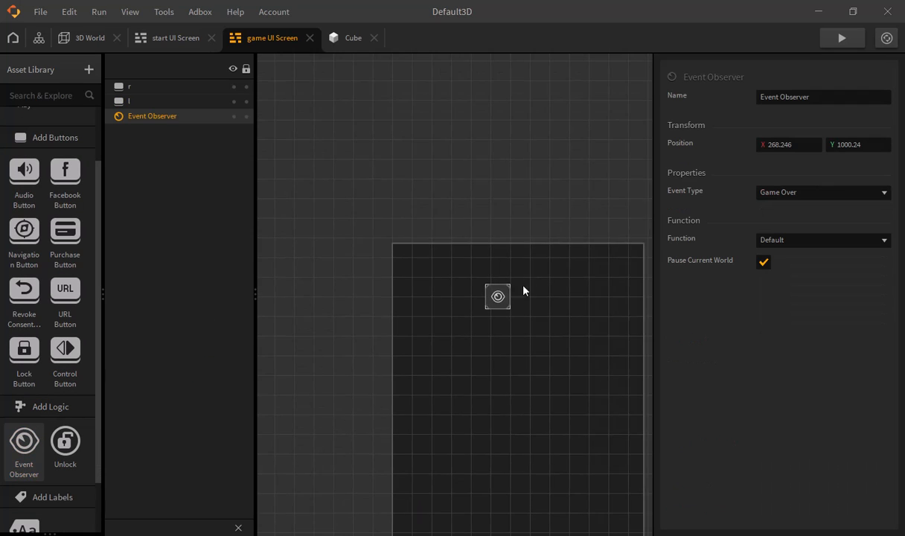
left_click_drag(504, 300, 516, 200)
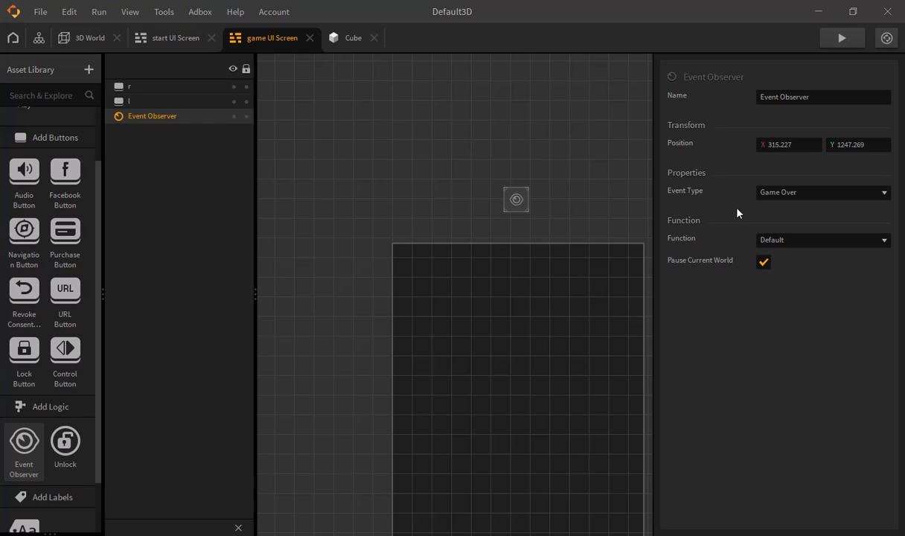
Review the Event Observer's Function and Event Type options, leaving them at Default and Game Over.
left_click(817, 240)
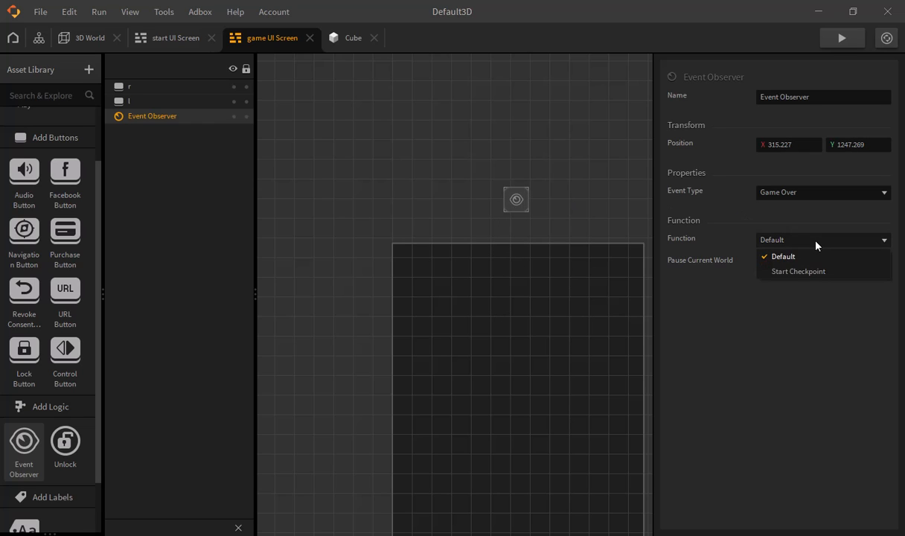
left_click(811, 193)
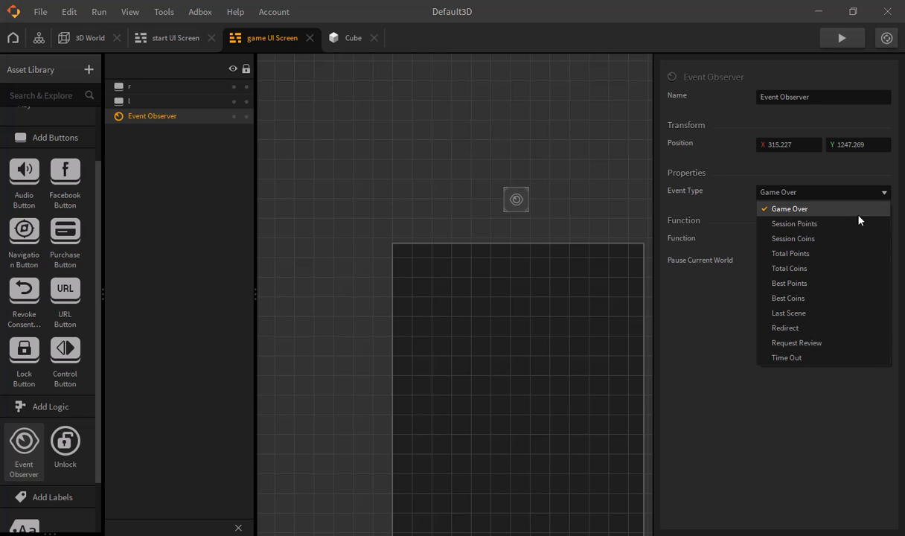
left_click(706, 191)
scroll(544, 255, "down", 5)
middle_click_drag(544, 255, 509, 194)
scroll(528, 199, "up", 2)
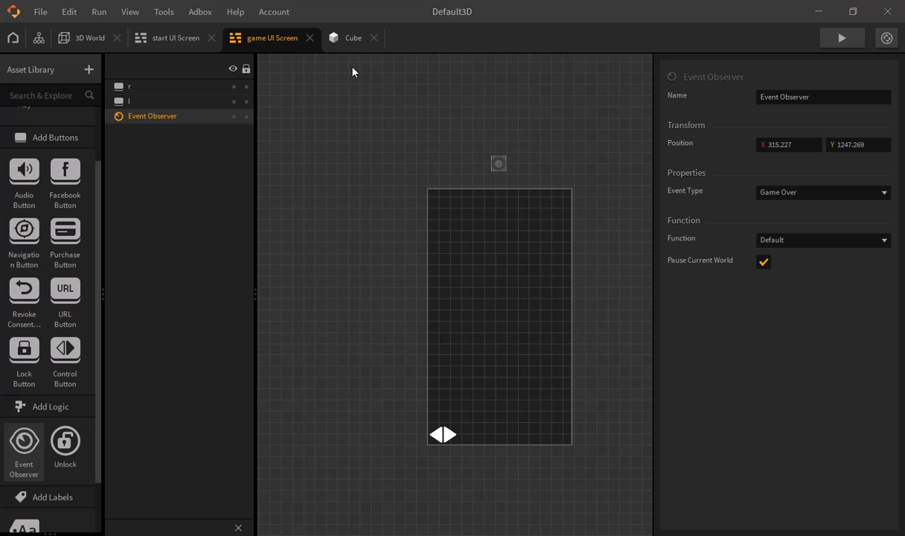
Add a UI Screen node to the game's mind map and connect its Load input to game UI Screen's Event Observer output.
left_click(345, 47)
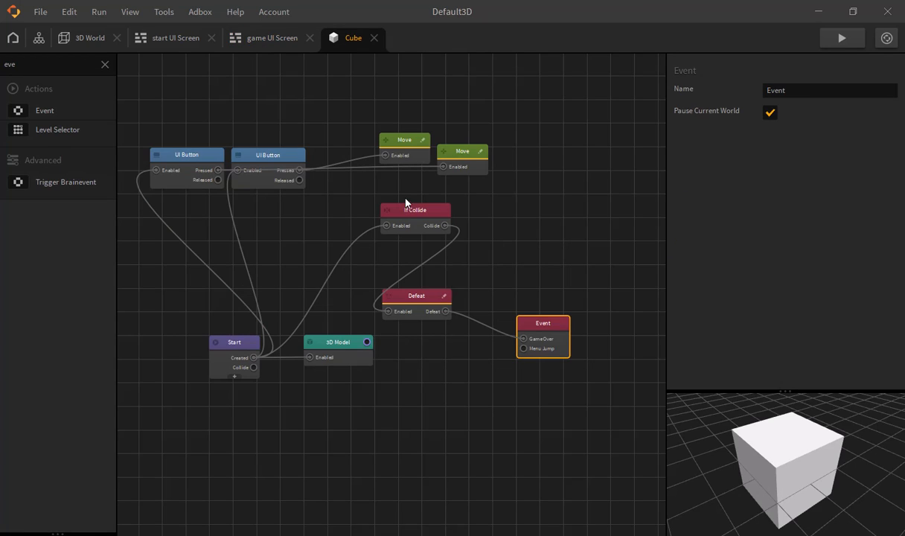
left_click(45, 35)
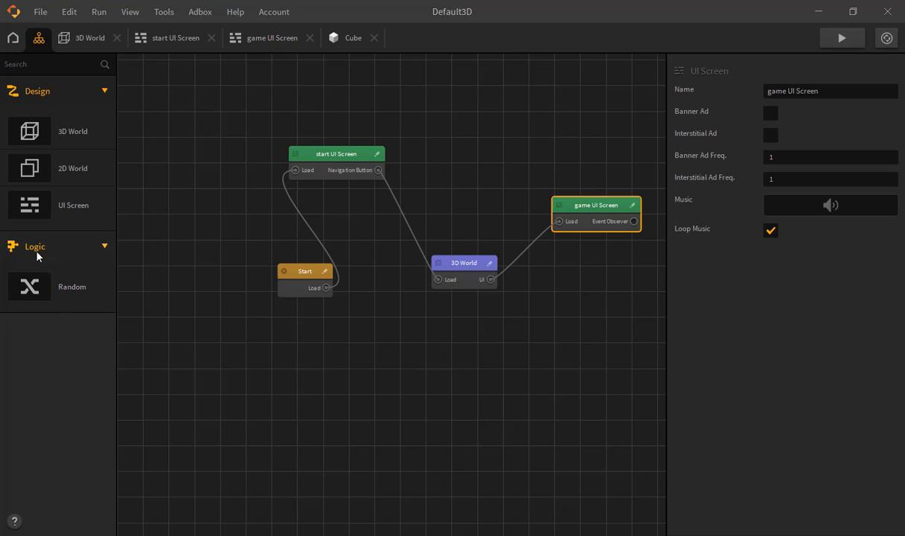
left_click_drag(93, 193, 430, 279)
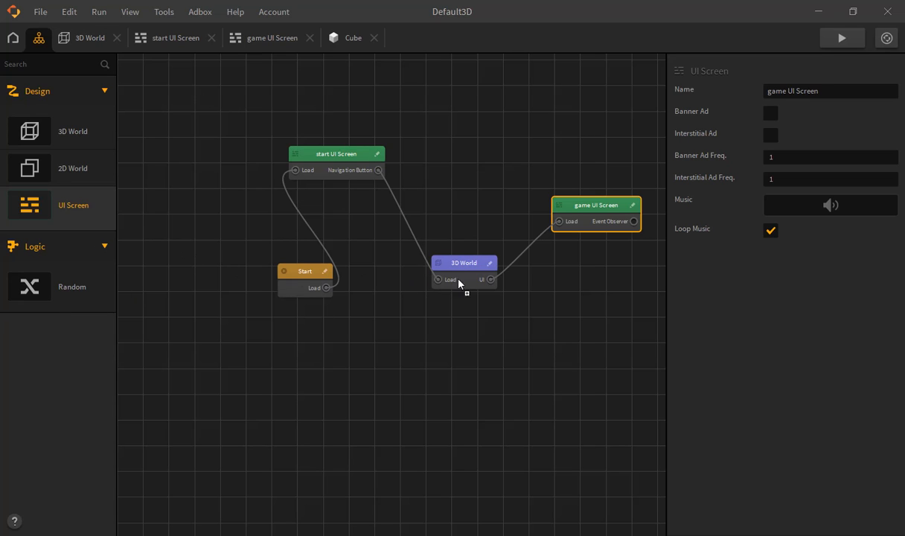
left_click_drag(506, 294, 635, 223)
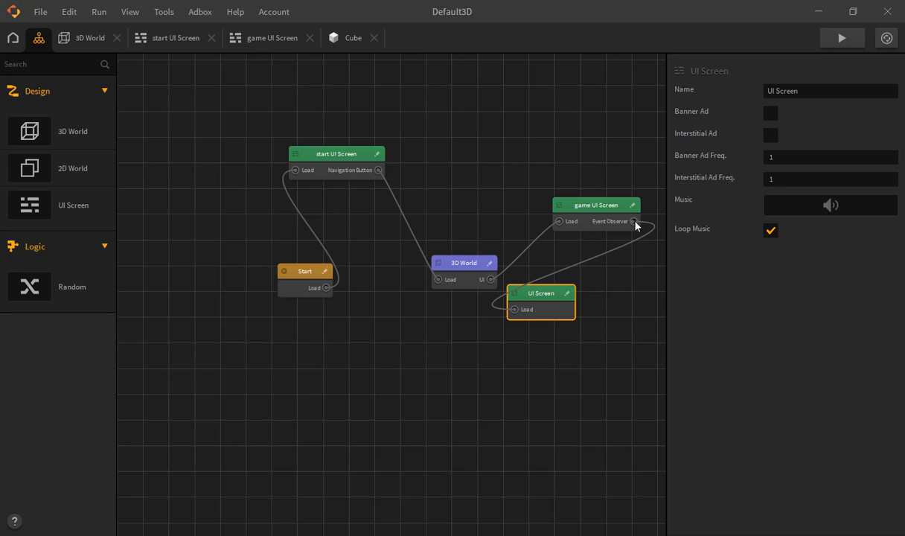
Rename the new UI Screen node as defeat UI Screen and open that screen.
left_click(767, 93)
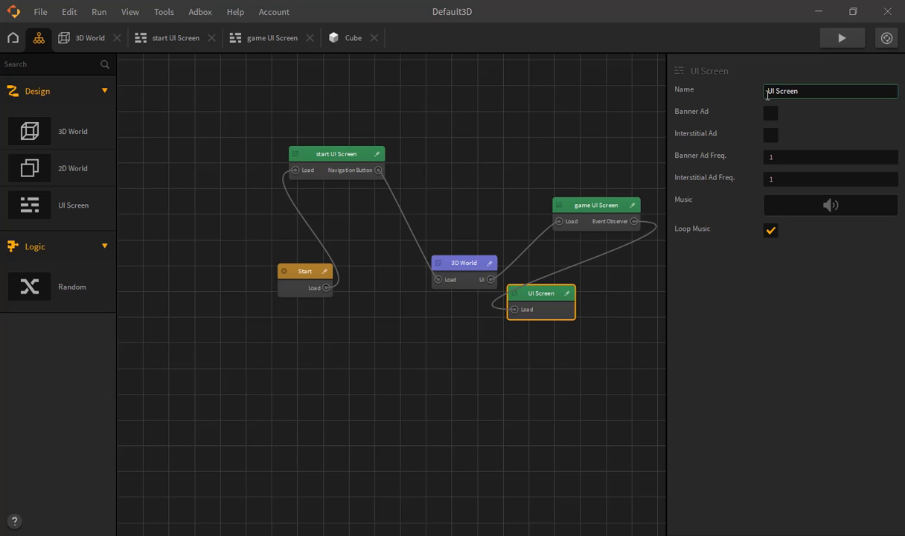
type("defeat")
key("Return")
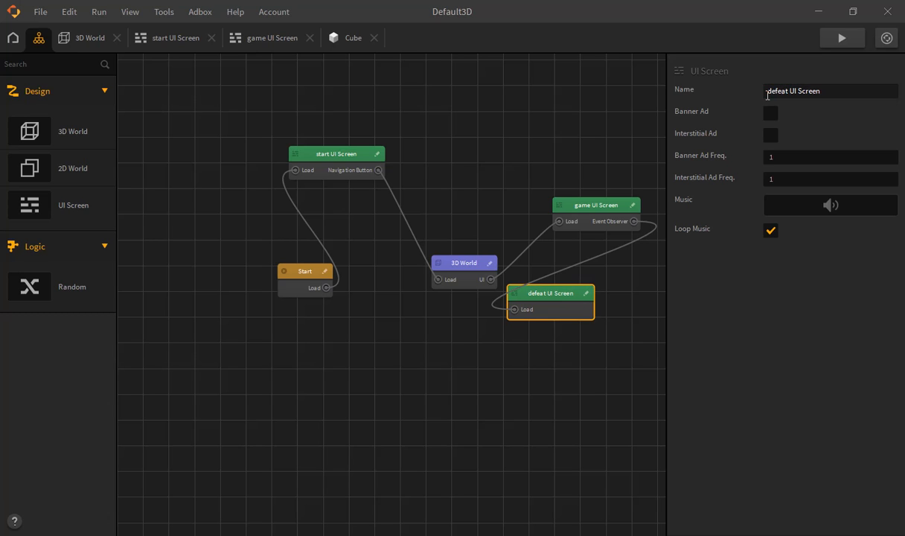
double_click(555, 304)
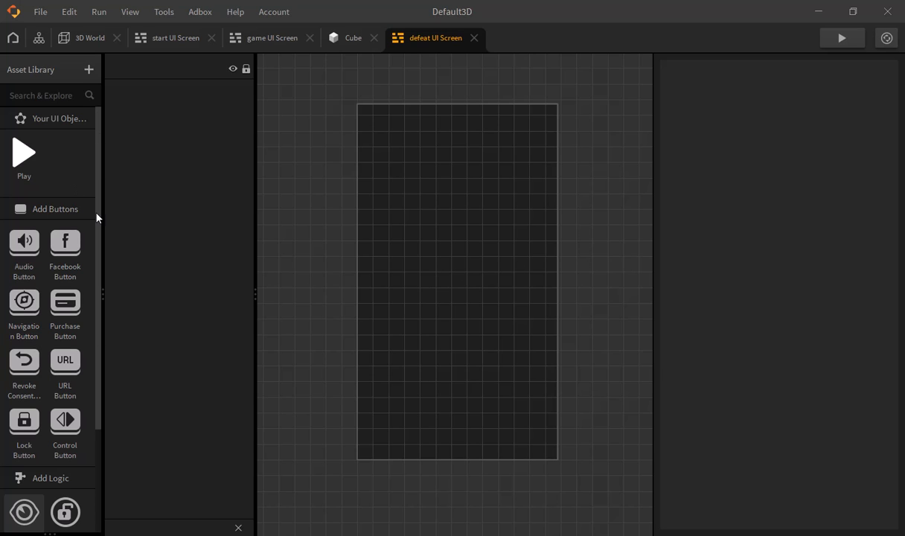
Add a Default Font label with the text "game over" and move it to the upper edge of the screen frame.
scroll(75, 230, "down", 4)
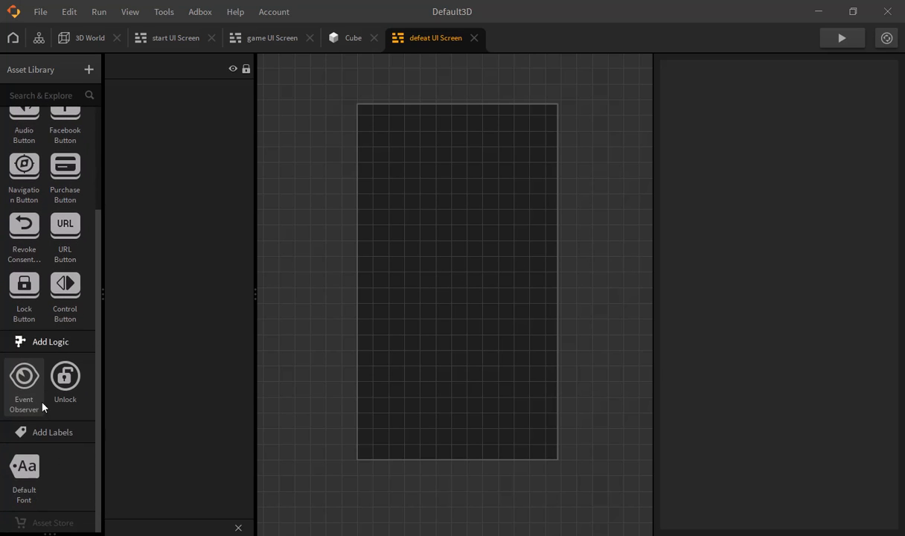
left_click(20, 483)
left_click_drag(20, 484, 419, 147)
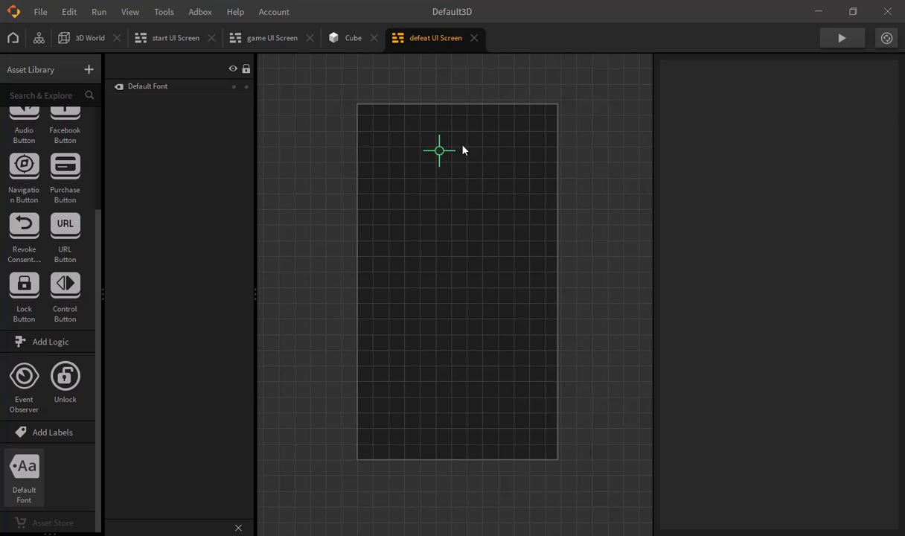
left_click(439, 151)
left_click(842, 281)
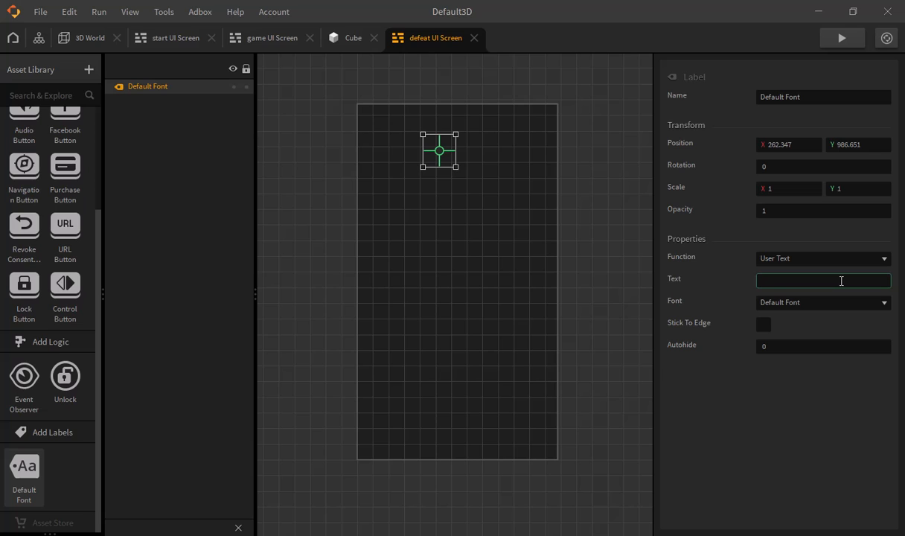
type("game over")
key("Return")
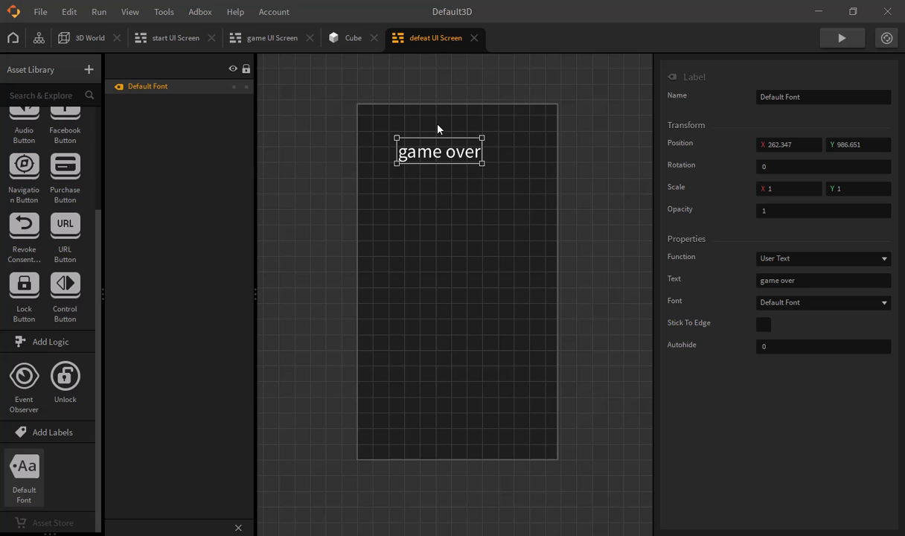
left_click_drag(455, 154, 483, 119)
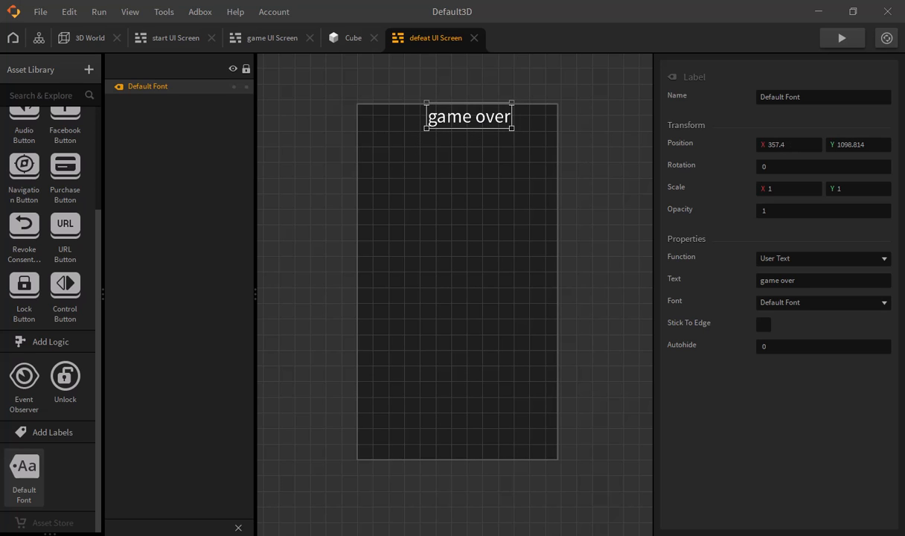
Add the smiley face image to the defeat screen, narrow it to about 0.41 X scale and stretch it vertically to fill the frame.
left_click_drag(827, 368, 584, 283)
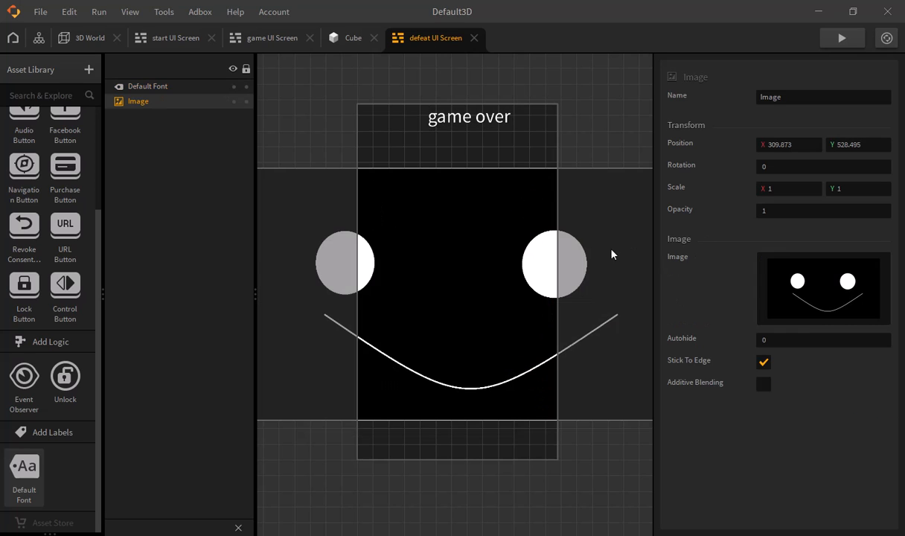
scroll(501, 319, "down", 2)
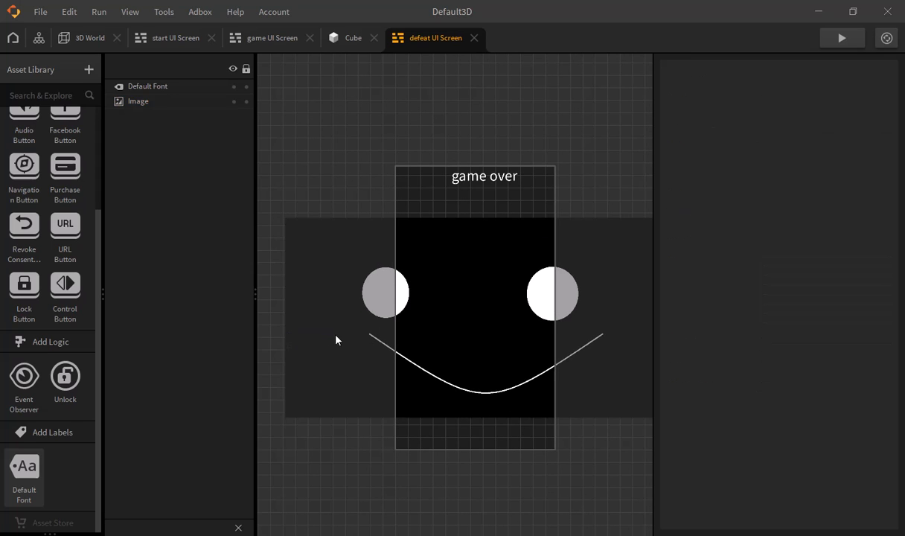
left_click_drag(285, 331, 451, 339)
left_click(533, 334)
left_click_drag(528, 332, 553, 327)
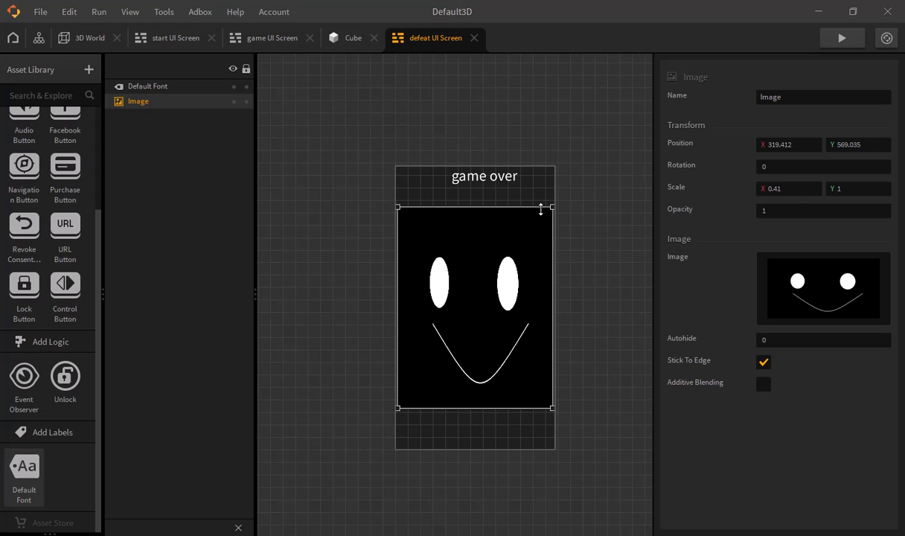
left_click_drag(536, 210, 536, 169)
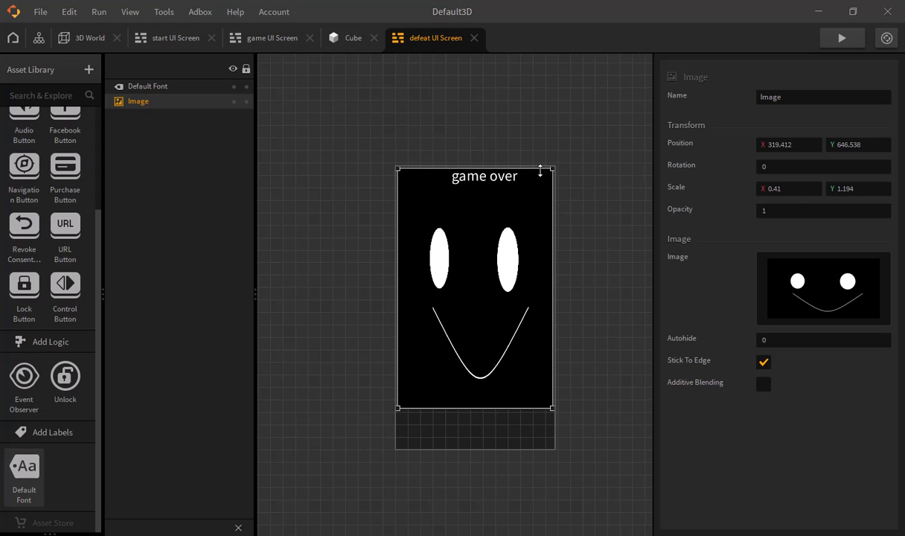
left_click_drag(527, 407, 519, 453)
left_click(520, 469)
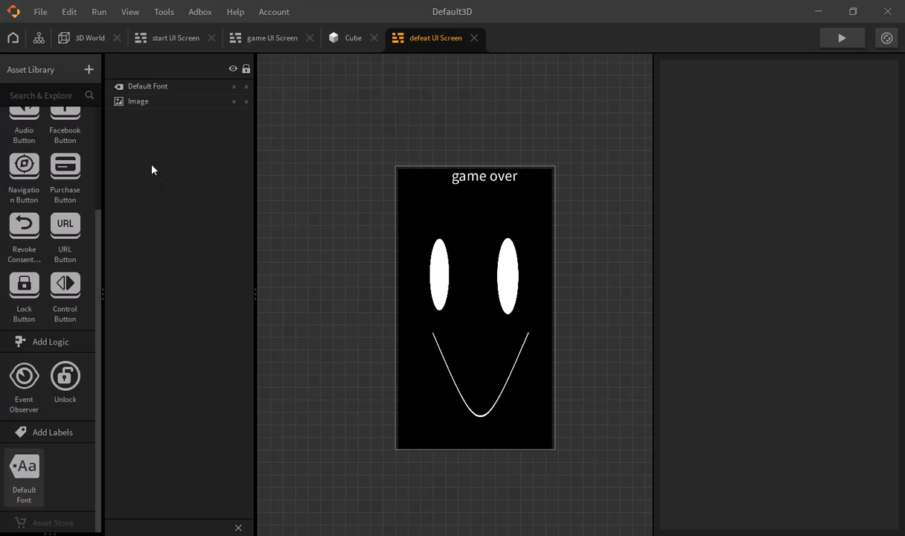
Add a Navigation Button near the middle of the face image, between the eyes.
scroll(78, 250, "up", 3)
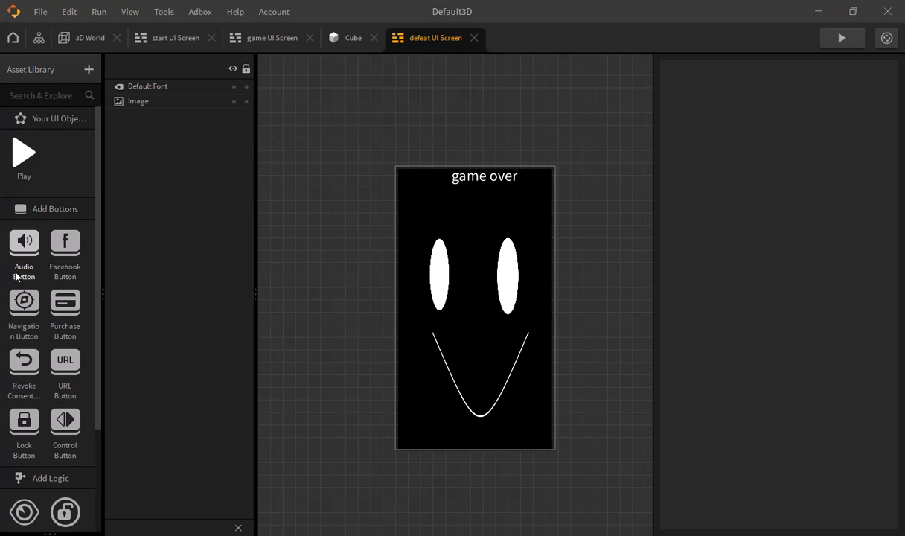
left_click(27, 309)
left_click(470, 308)
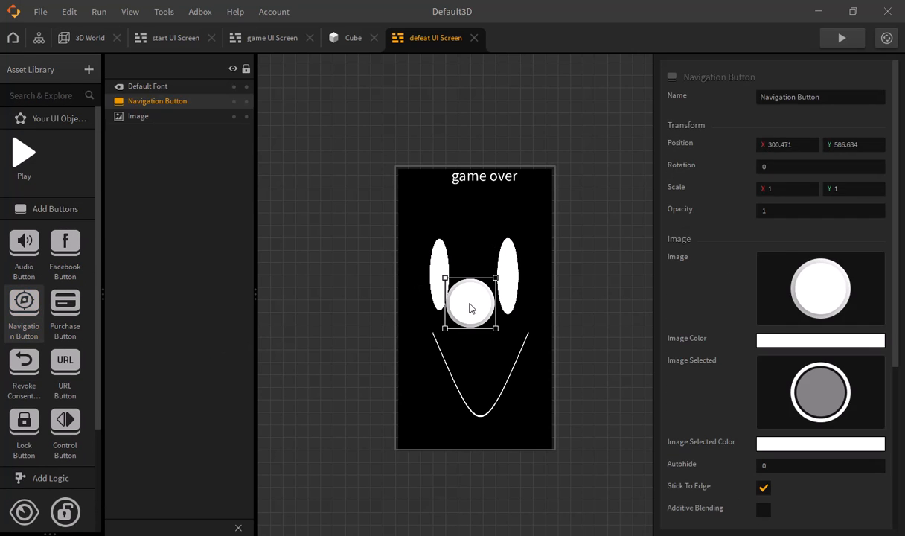
Clear the Navigation Button's Image and Image Selected, and set its Image to the white triangle sprite "l".
left_click(871, 263)
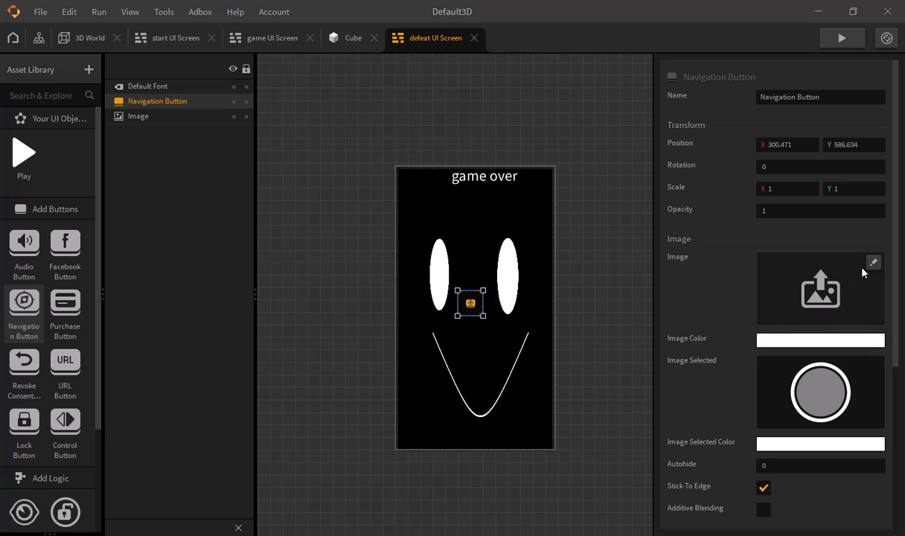
left_click(872, 365)
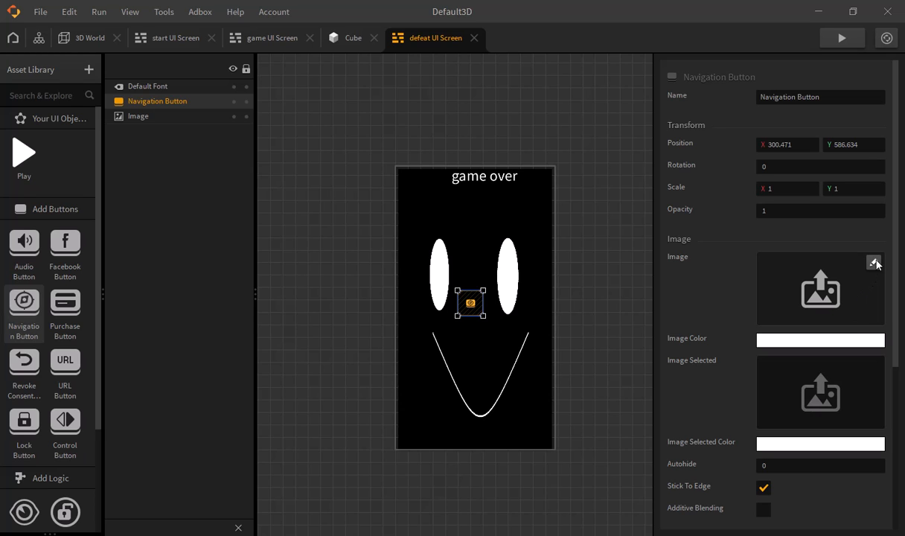
left_click(874, 263)
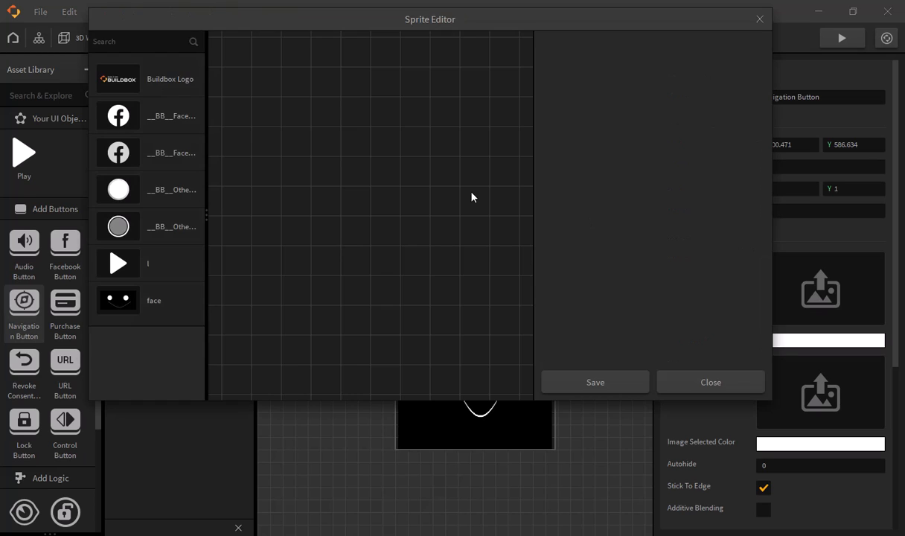
left_click(168, 260)
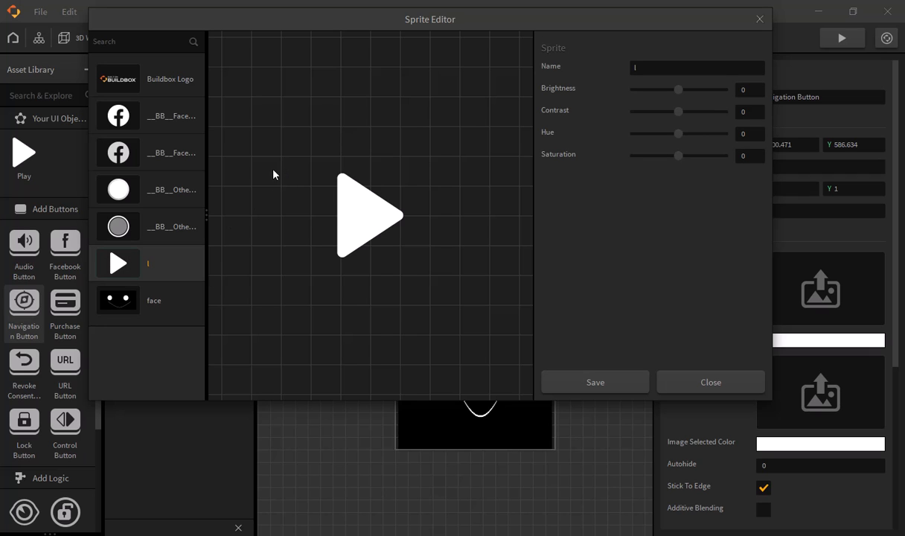
left_click(592, 382)
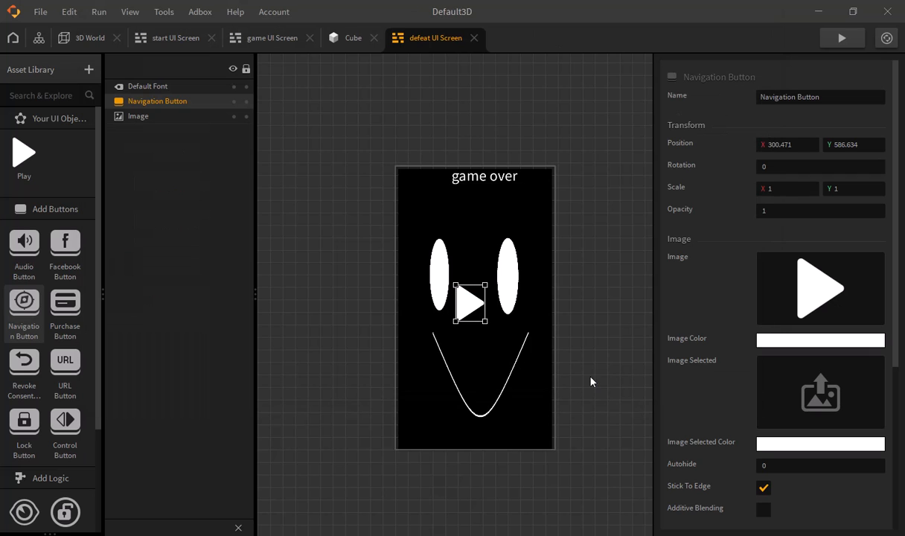
Add a Default Font label with the text "press to restart" just above the triangle button.
scroll(592, 380, "up", 3)
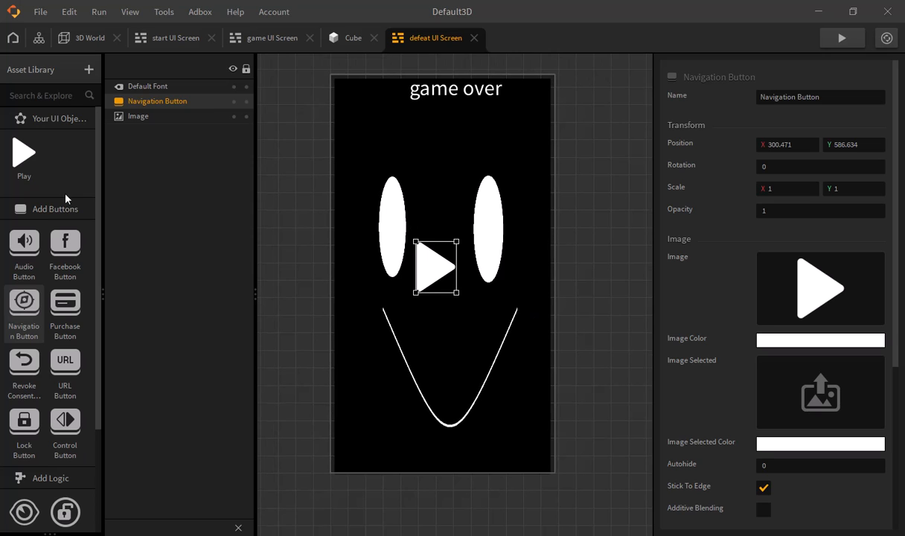
scroll(60, 376, "down", 2)
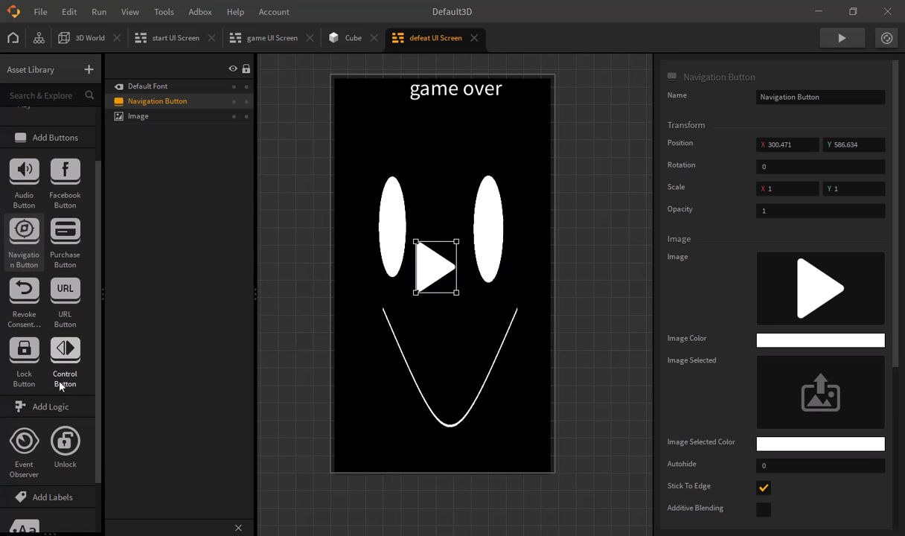
scroll(59, 385, "down", 2)
left_click_drag(27, 470, 412, 231)
left_click(826, 280)
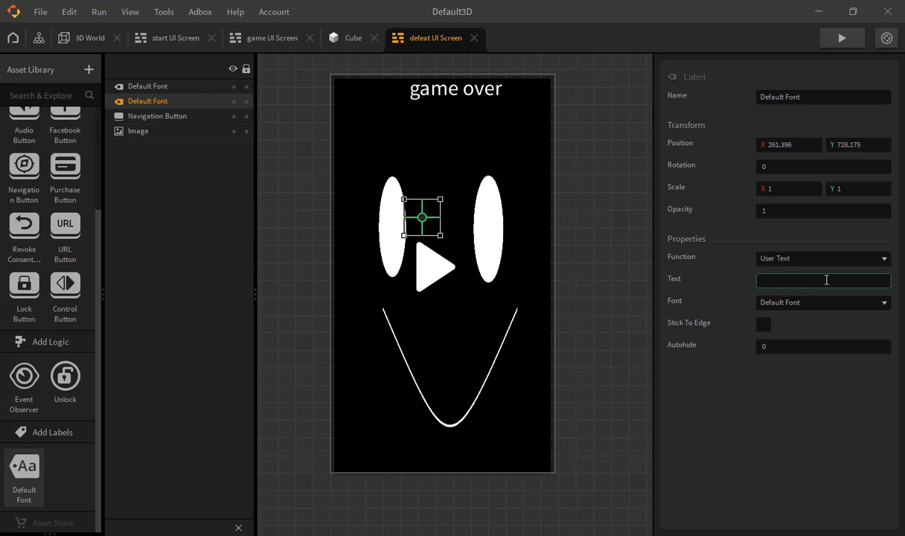
type("press to rsta")
key("Return")
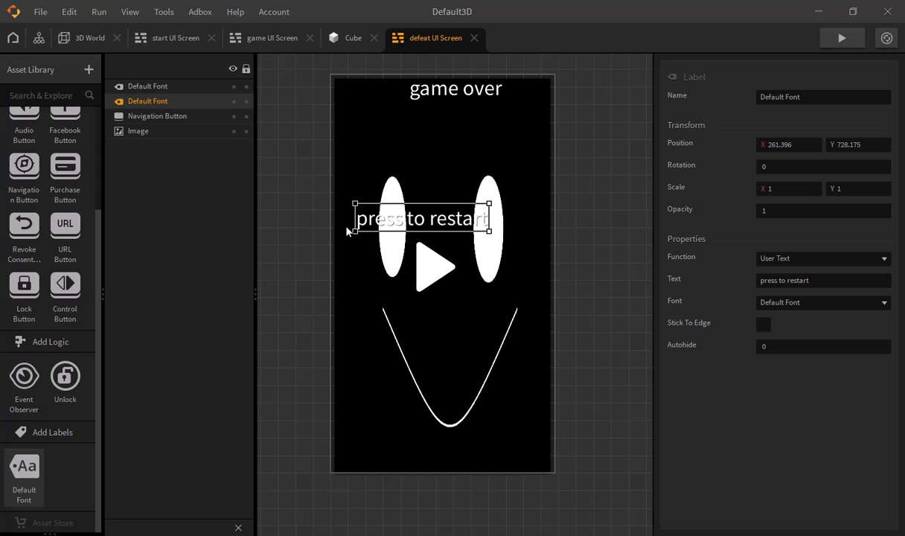
Move the "press to restart" label above the face's eyes, below the "game over" label.
left_click_drag(385, 222, 408, 150)
left_click(305, 189)
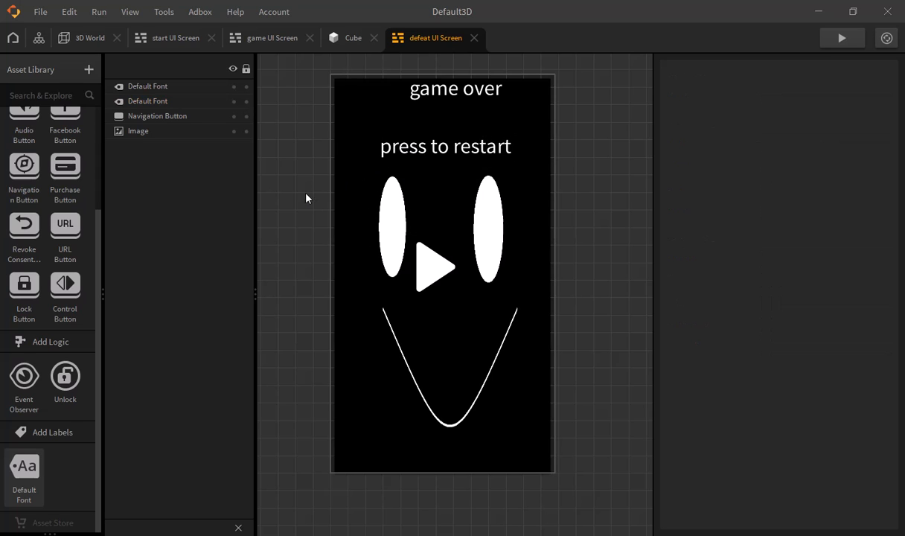
Open the start UI Screen from the node map and examine its face image and play button up close.
left_click(37, 41)
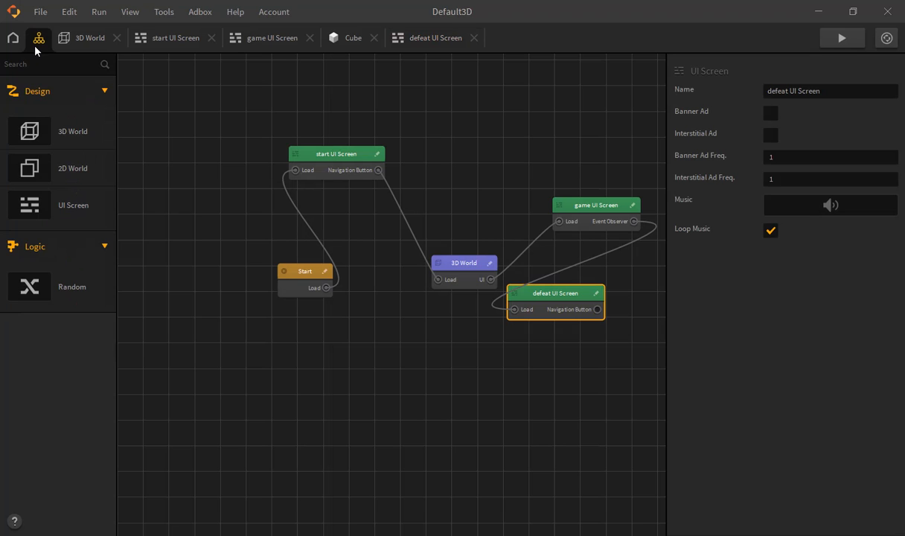
double_click(313, 155)
scroll(570, 152, "up", 3)
scroll(564, 157, "up", 1)
middle_click_drag(407, 146, 335, 94)
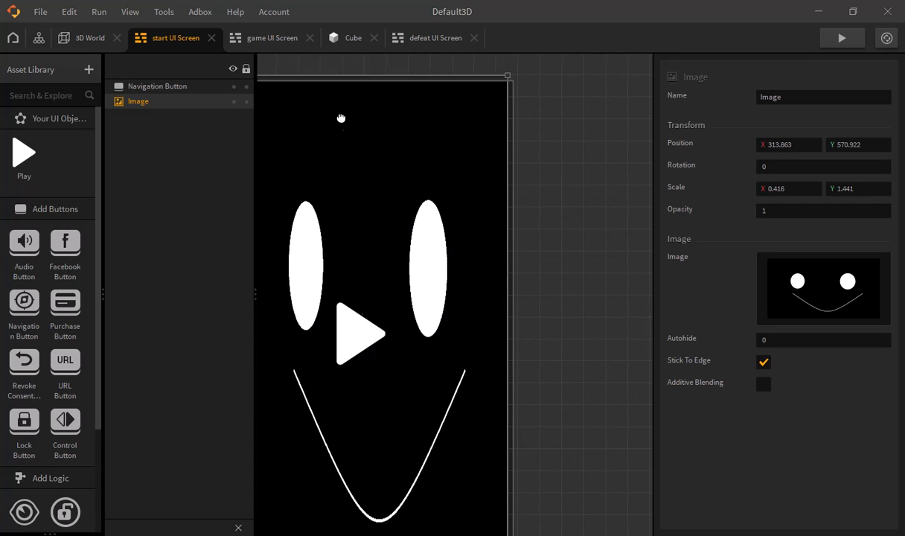
middle_click_drag(338, 130, 377, 98)
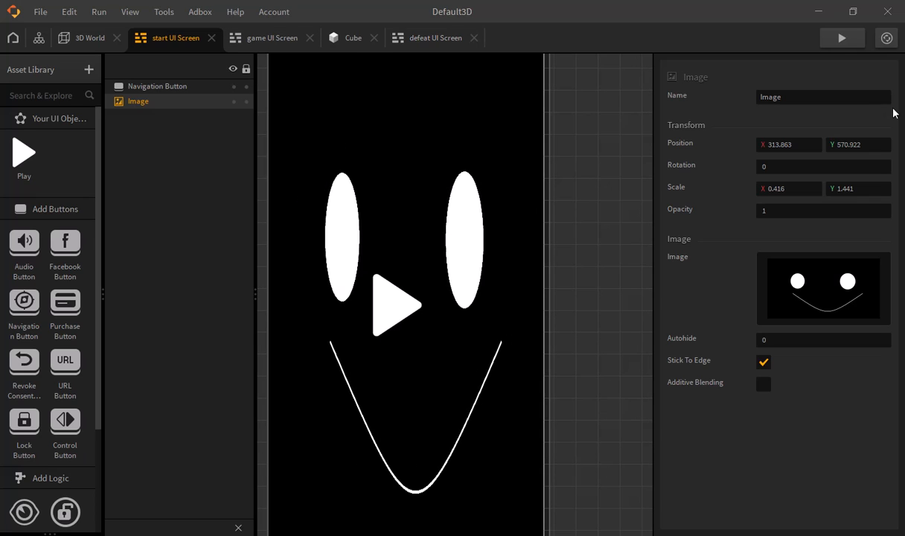
Preview the game, start play from the start screen, test the Cube's direction controls, and close the preview.
left_click(843, 39)
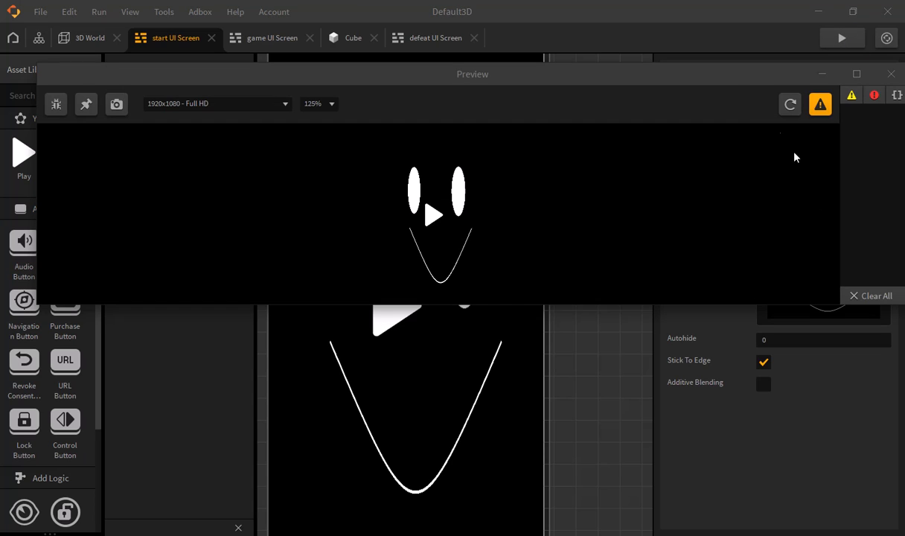
left_click_drag(726, 79, 696, 74)
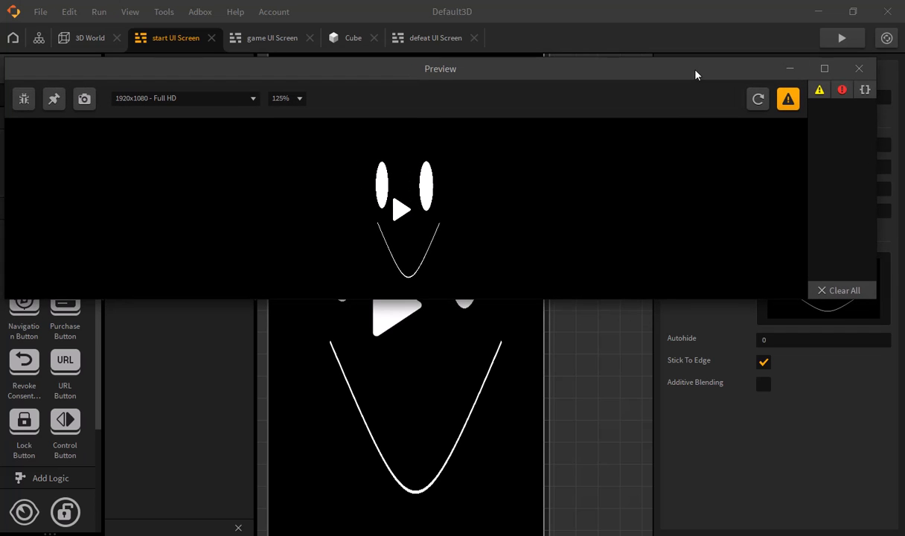
left_click(401, 208)
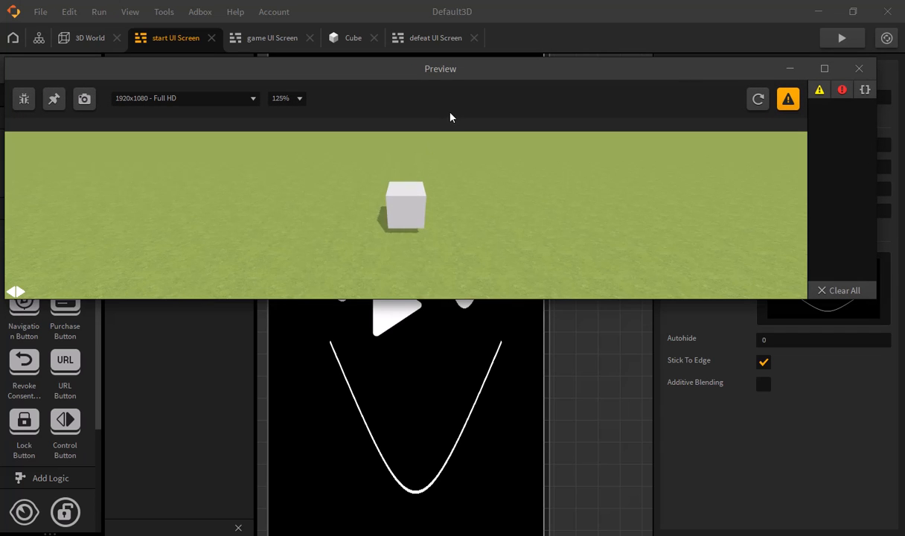
left_click_drag(525, 71, 533, 54)
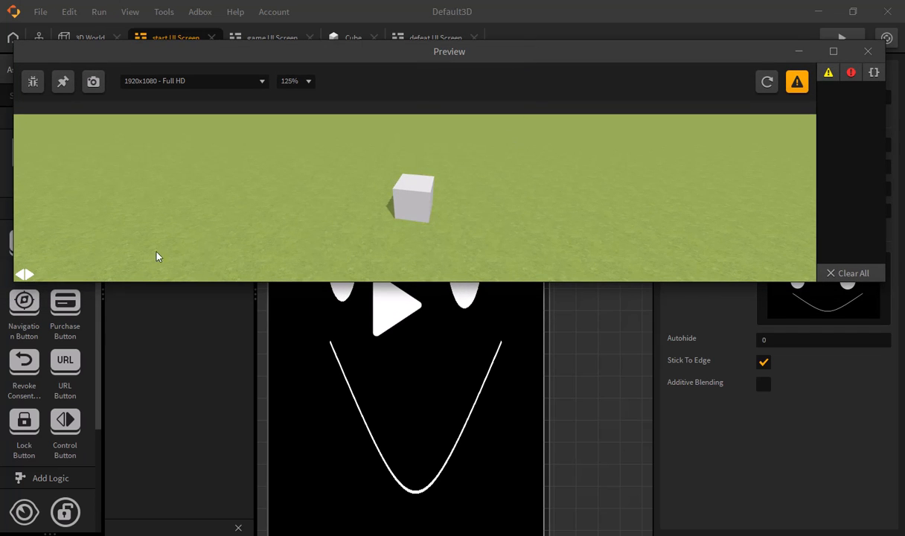
left_click(28, 275)
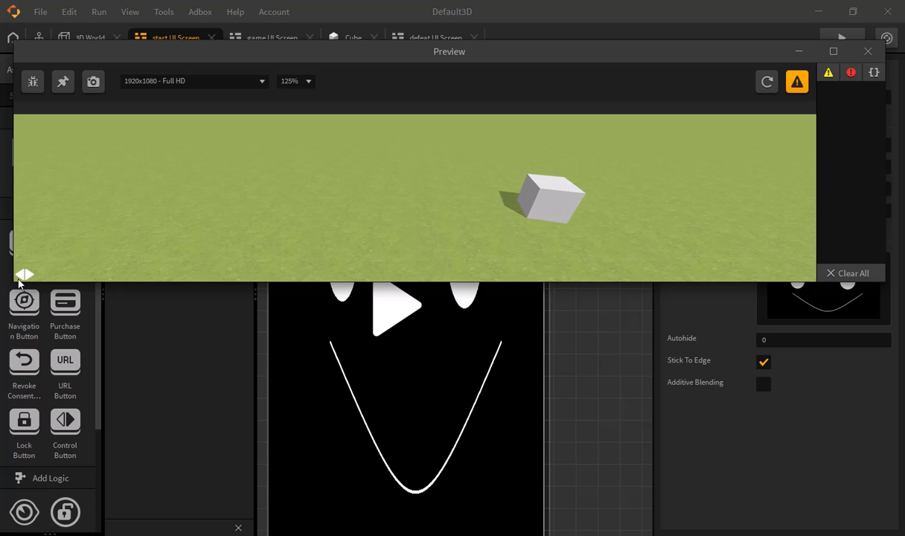
left_click(868, 51)
Place a red Sphere beside the Cube in the 3D World and raise it above the ground to about Y 1.9.
left_click(69, 38)
left_click(144, 41)
left_click(83, 43)
left_click_drag(63, 172, 440, 283)
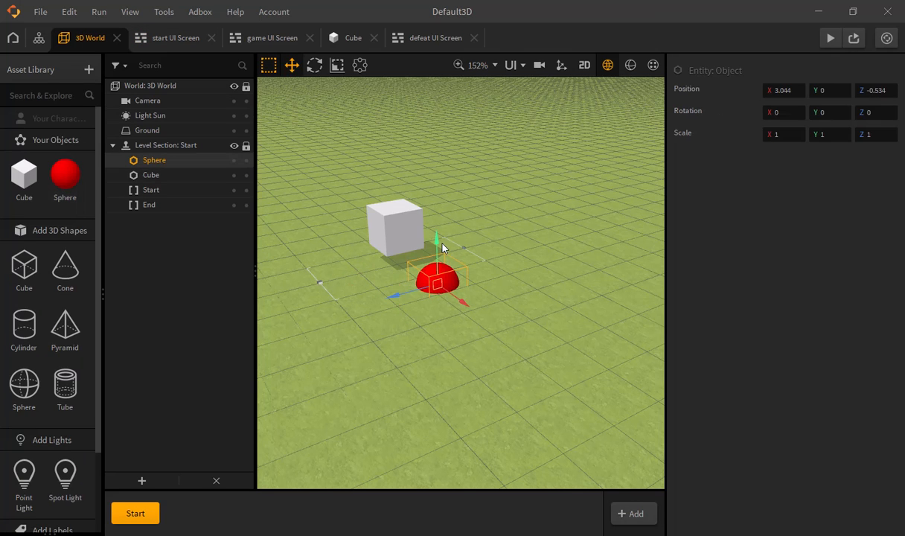
left_click_drag(441, 246, 463, 214)
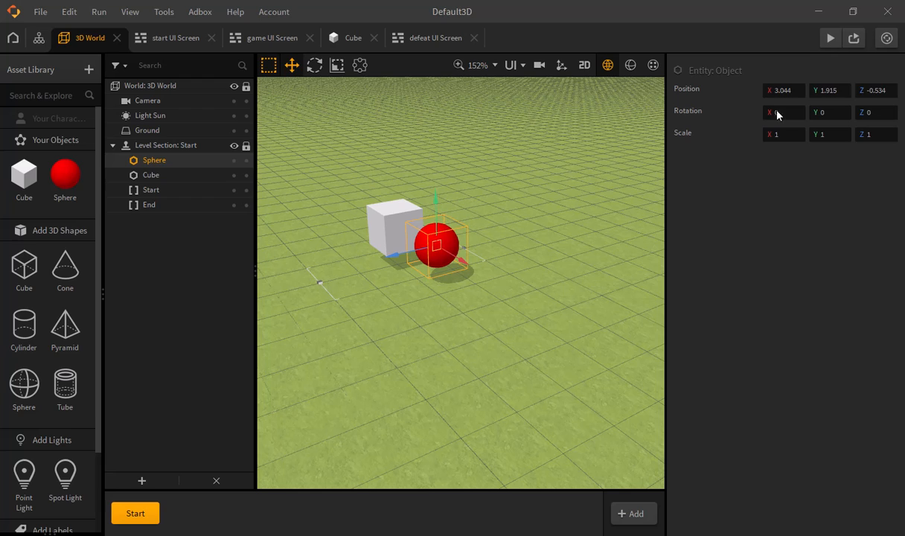
Preview the game again, start play to test the Cube's collision with the Sphere, and close the preview.
left_click(831, 39)
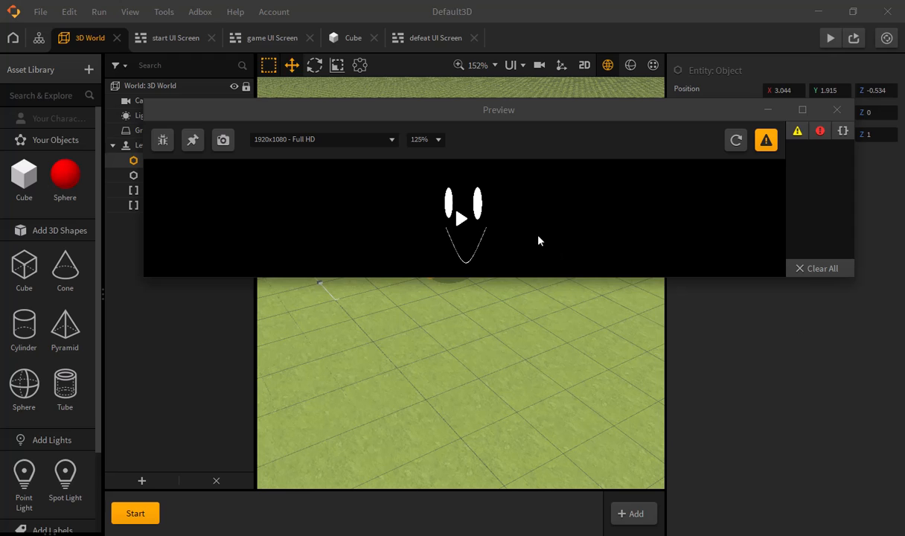
left_click(465, 220)
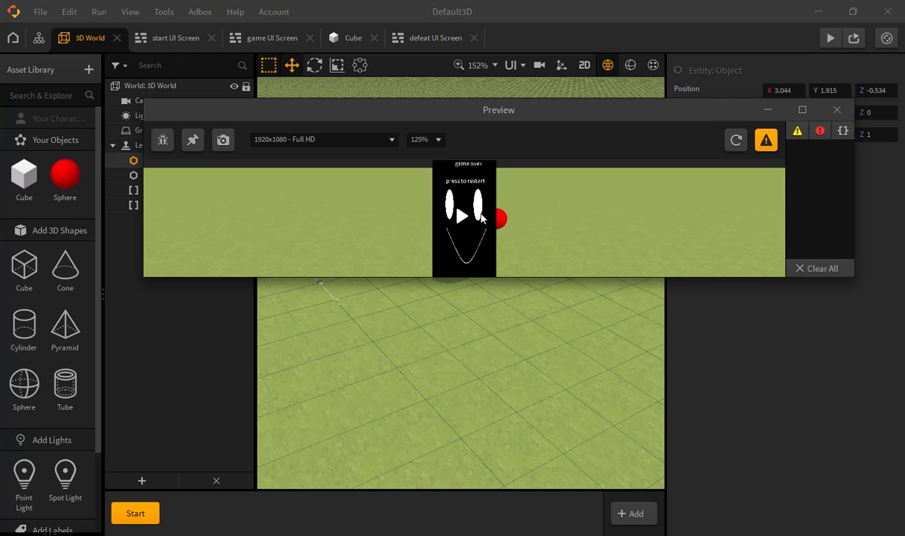
left_click(836, 109)
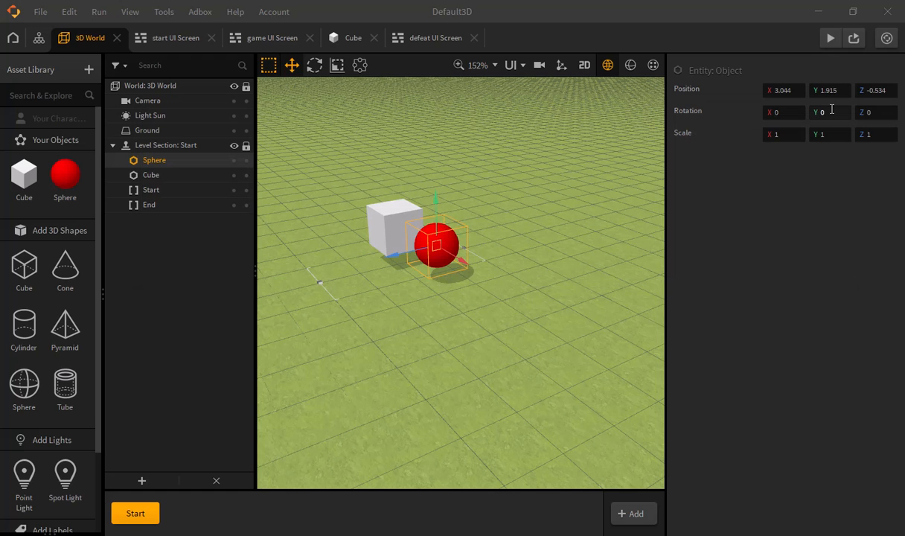